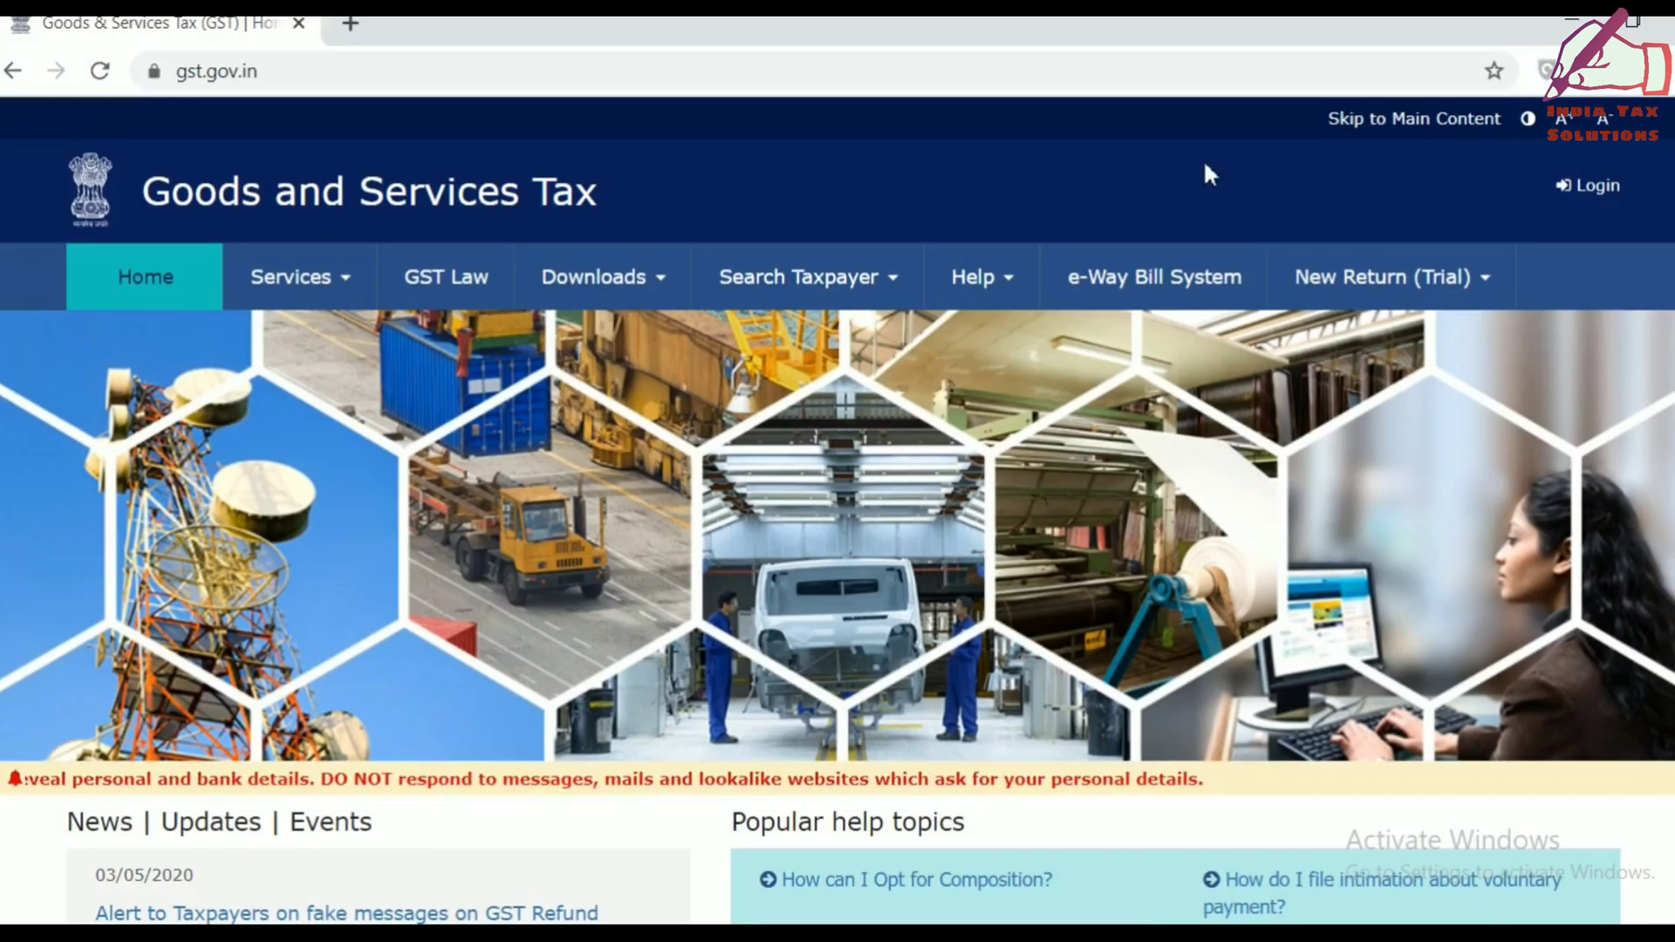
# On the portal login page, enter the password and captcha and submit the login.
pyautogui.click(1597, 187)
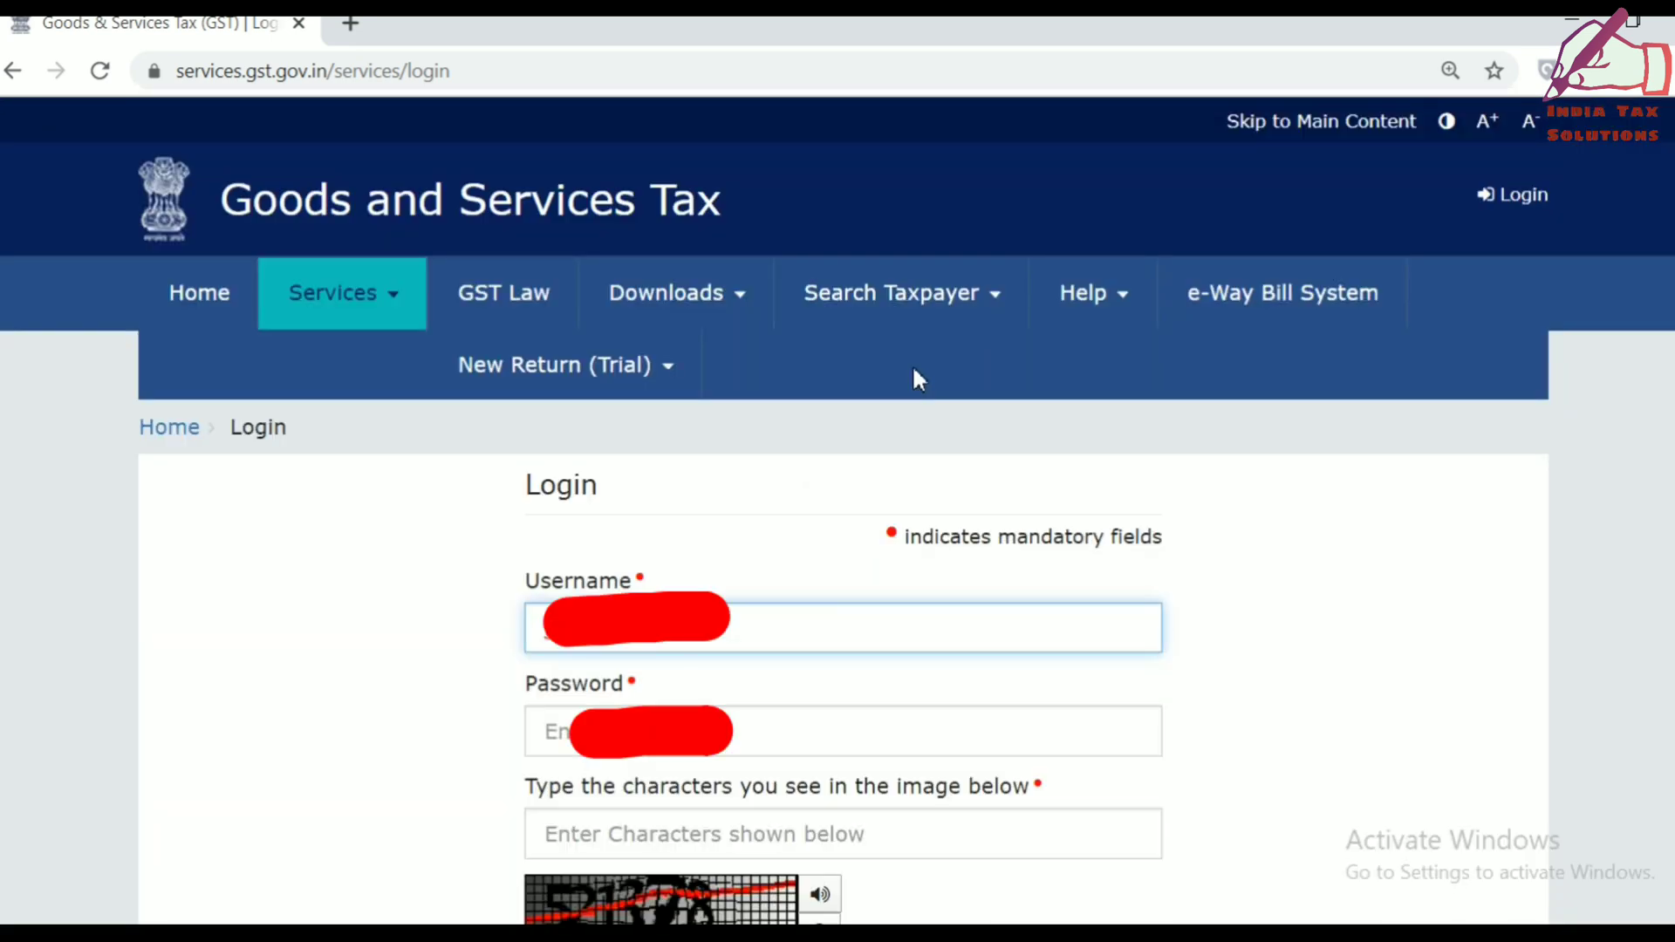
pyautogui.press('Tab')
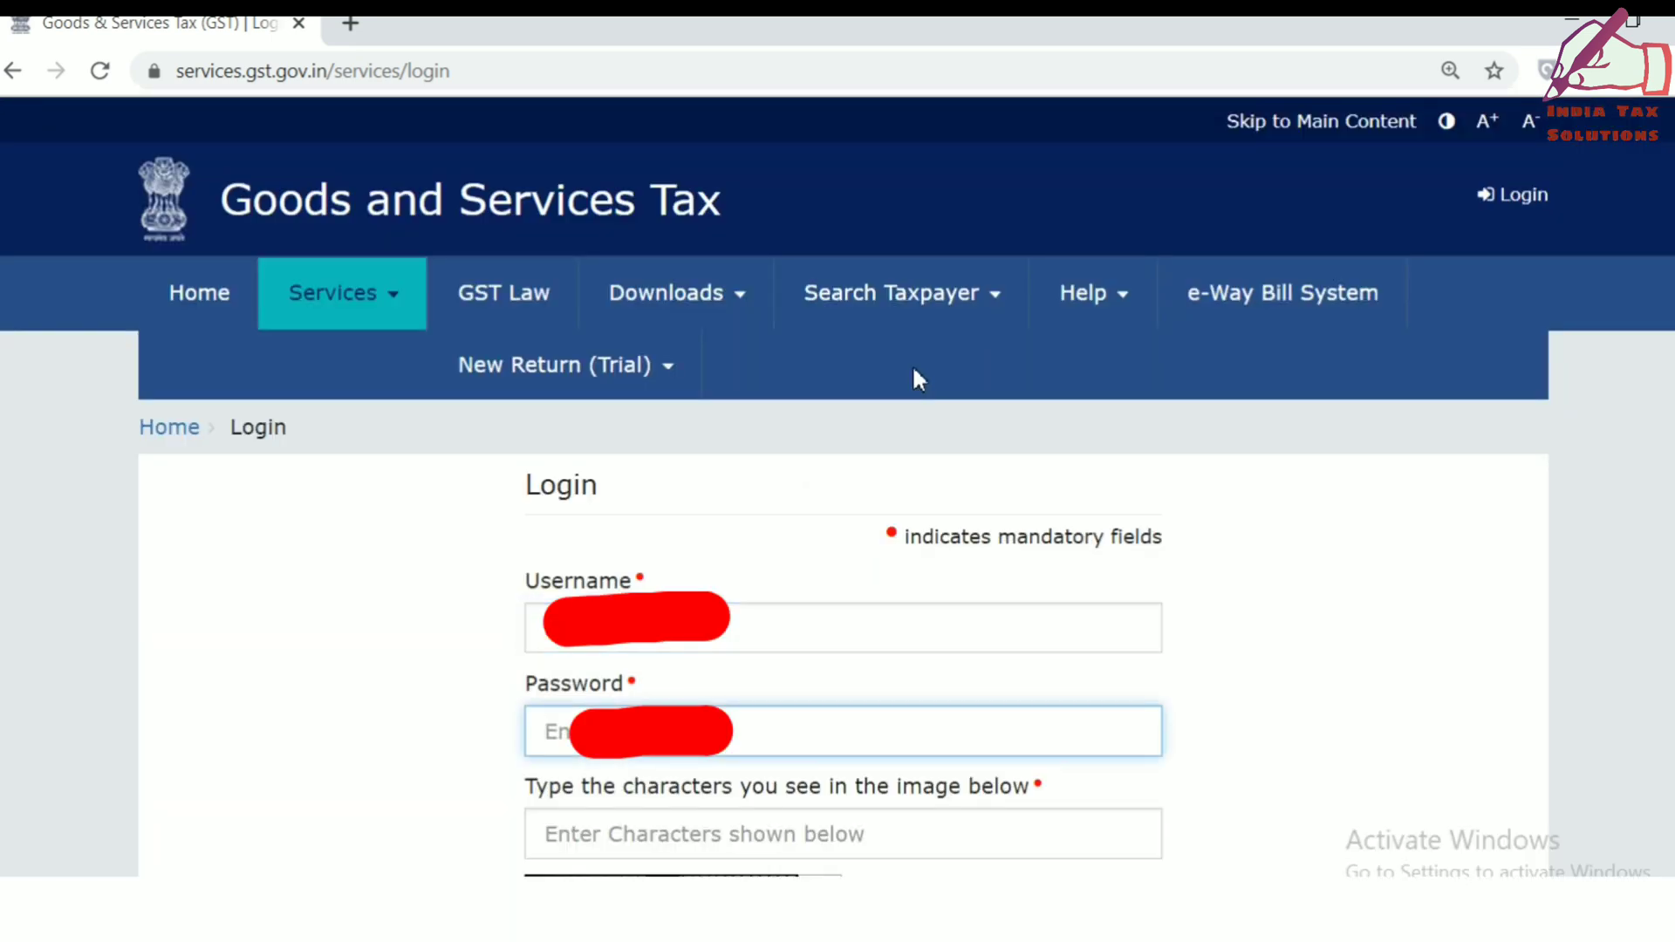
pyautogui.write('aa')
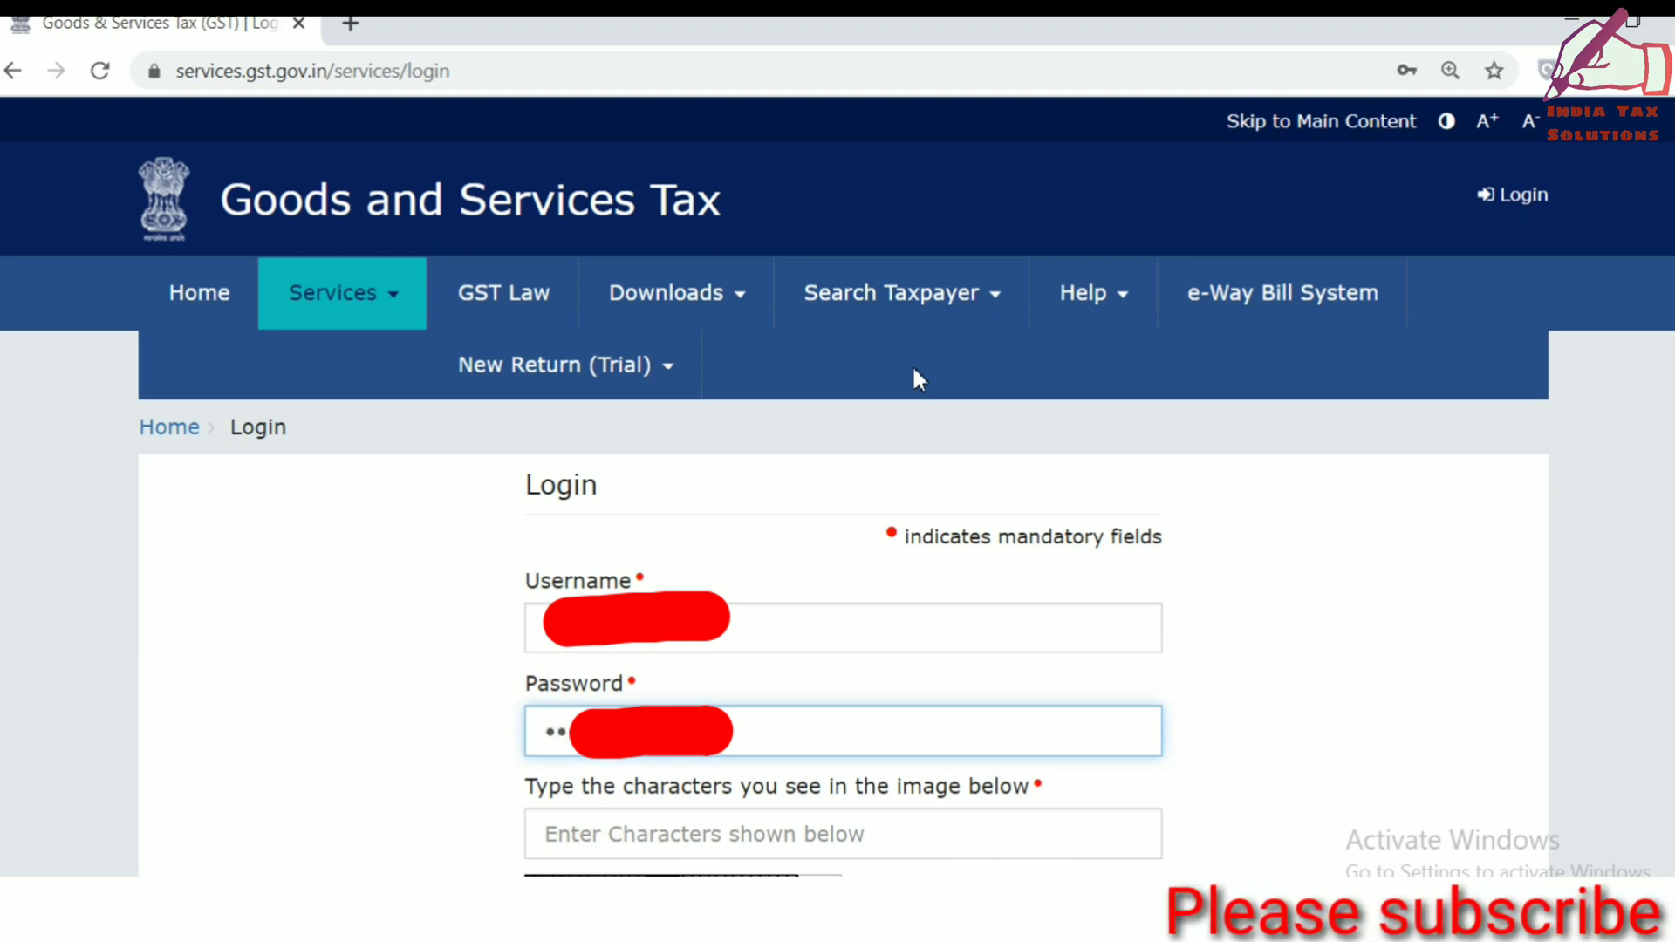
pyautogui.press('Tab')
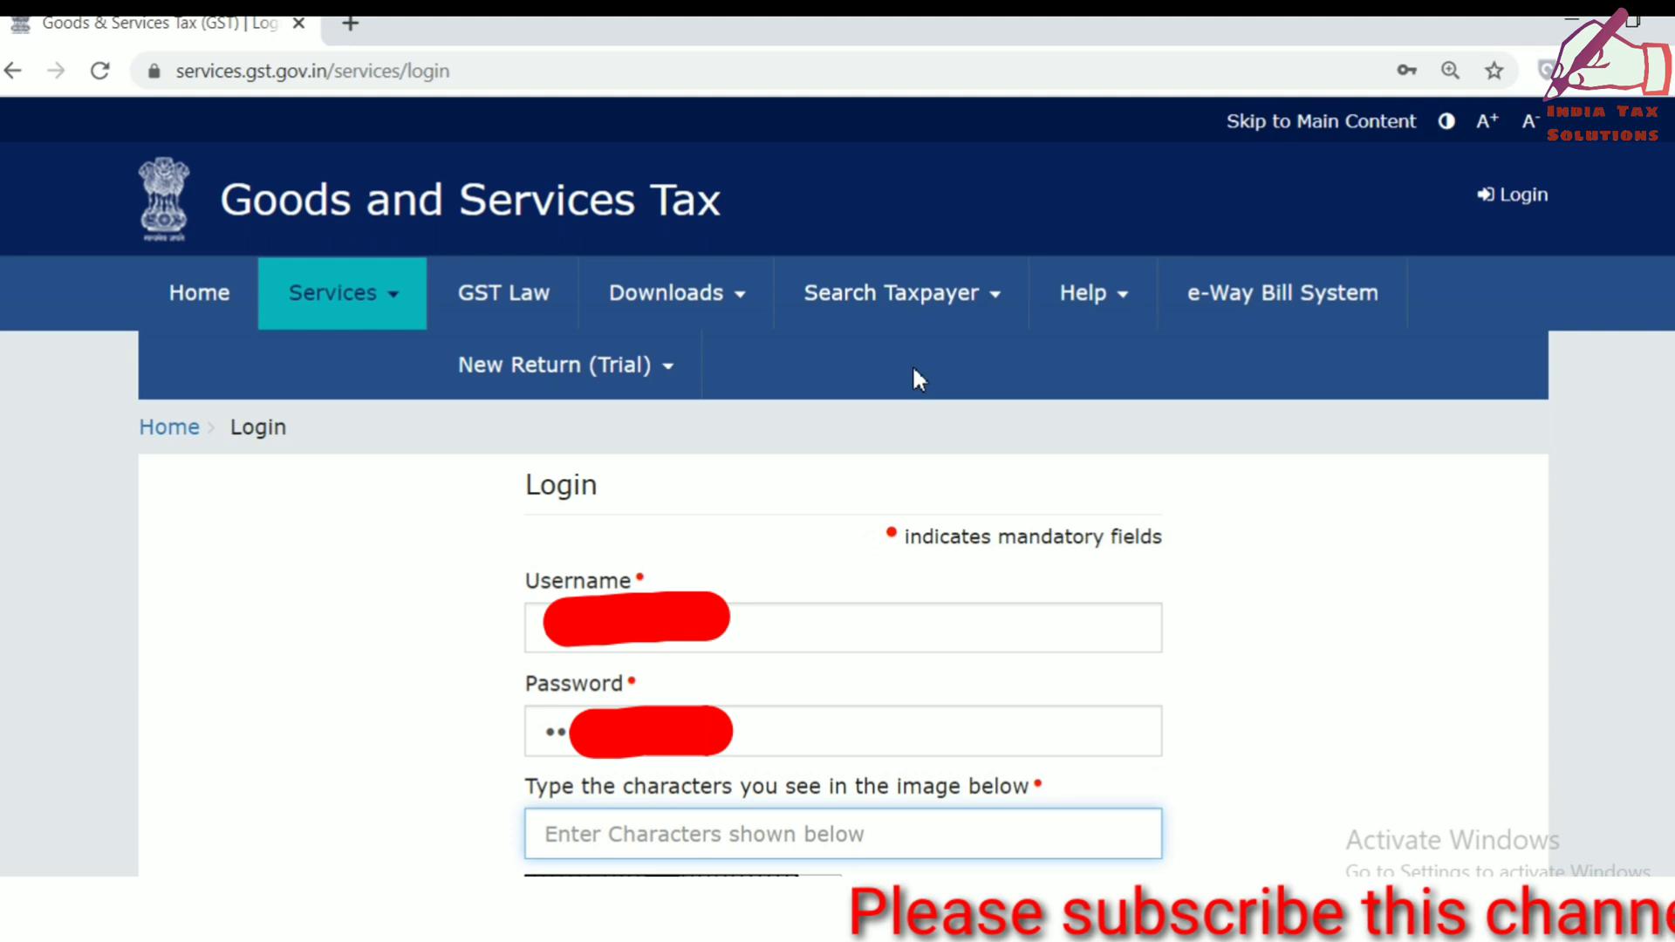
pyautogui.write('521378')
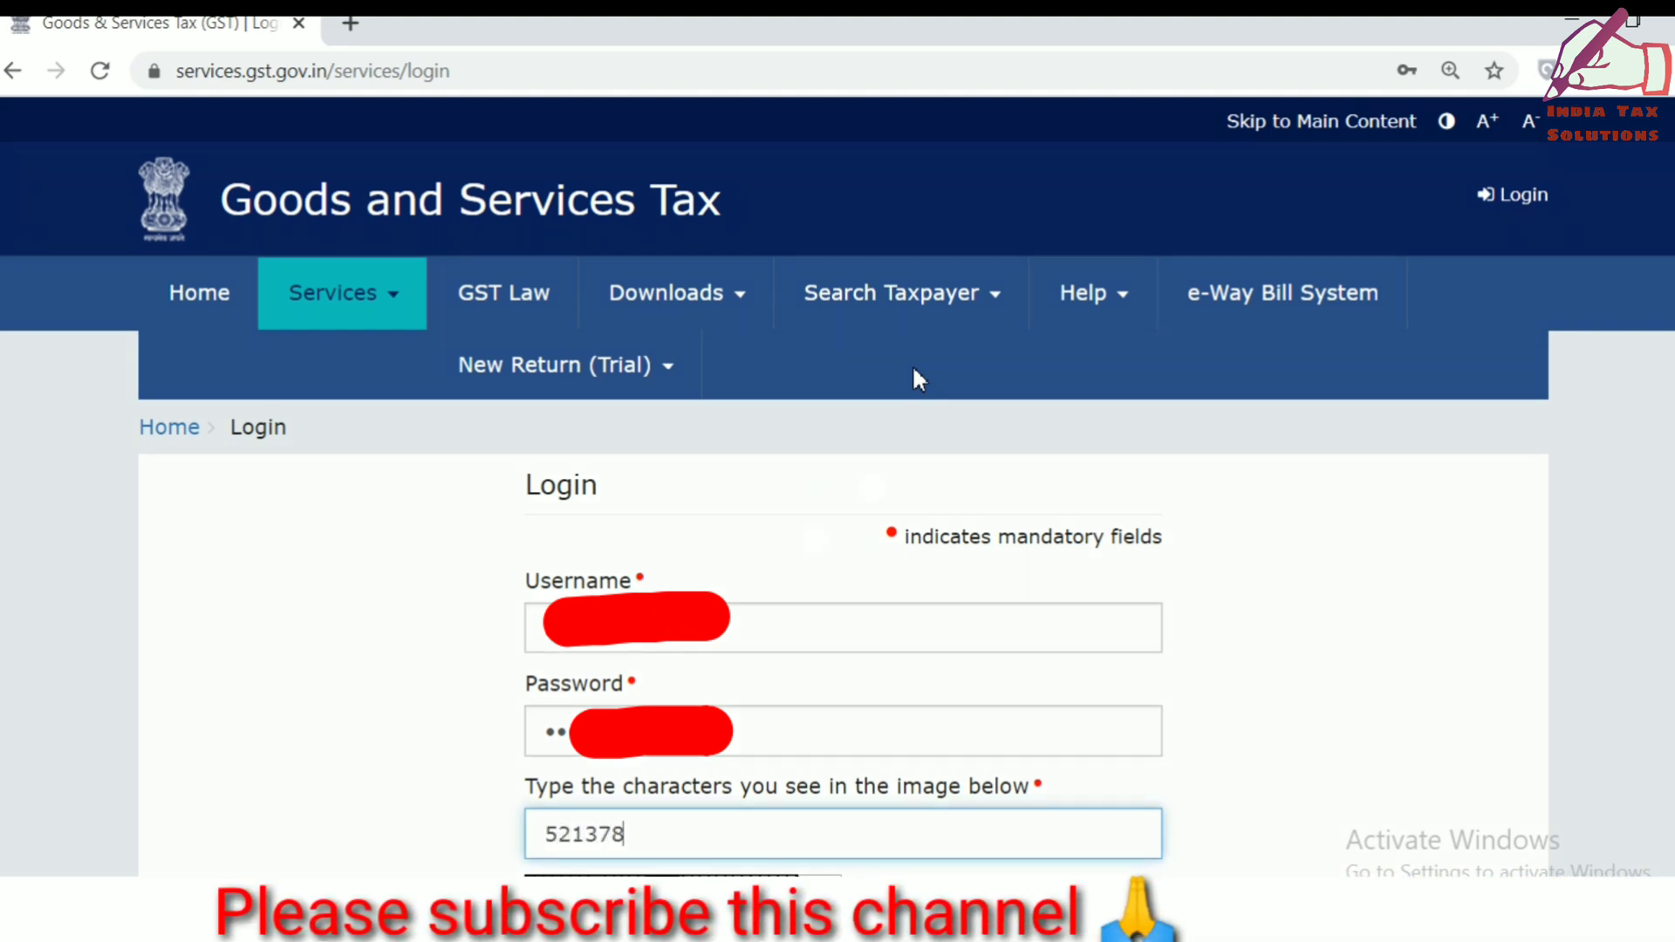
pyautogui.press('Return')
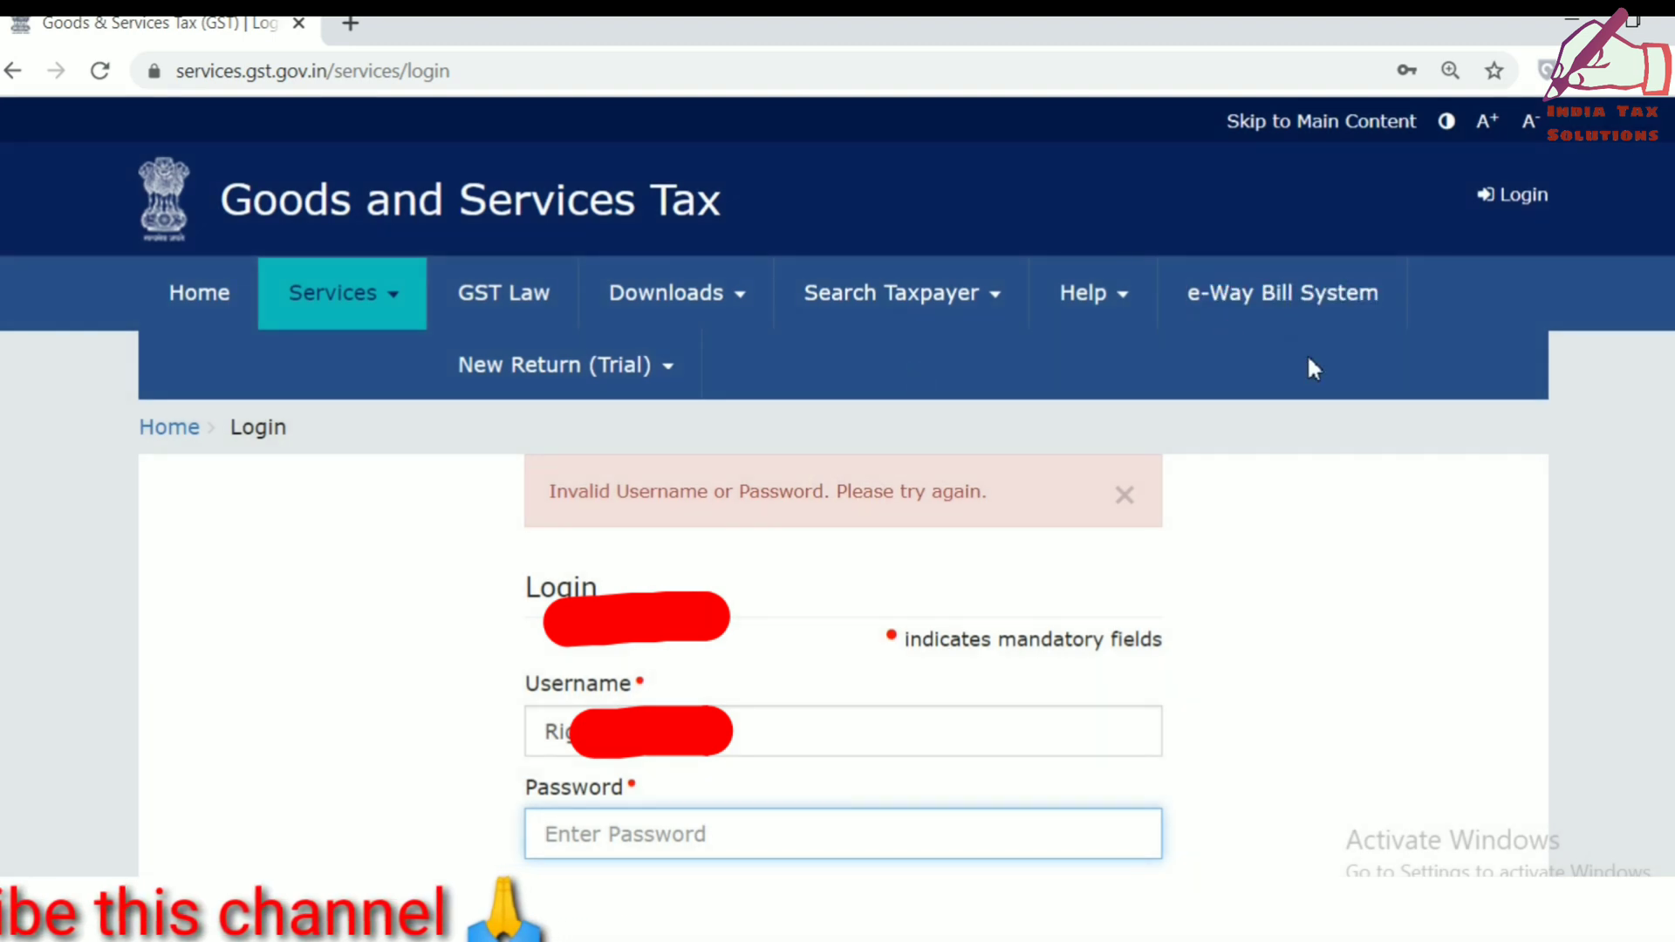
# After the rejected attempt, re-enter the password and the new captcha and submit again.
pyautogui.scroll(-2, 837, 520)
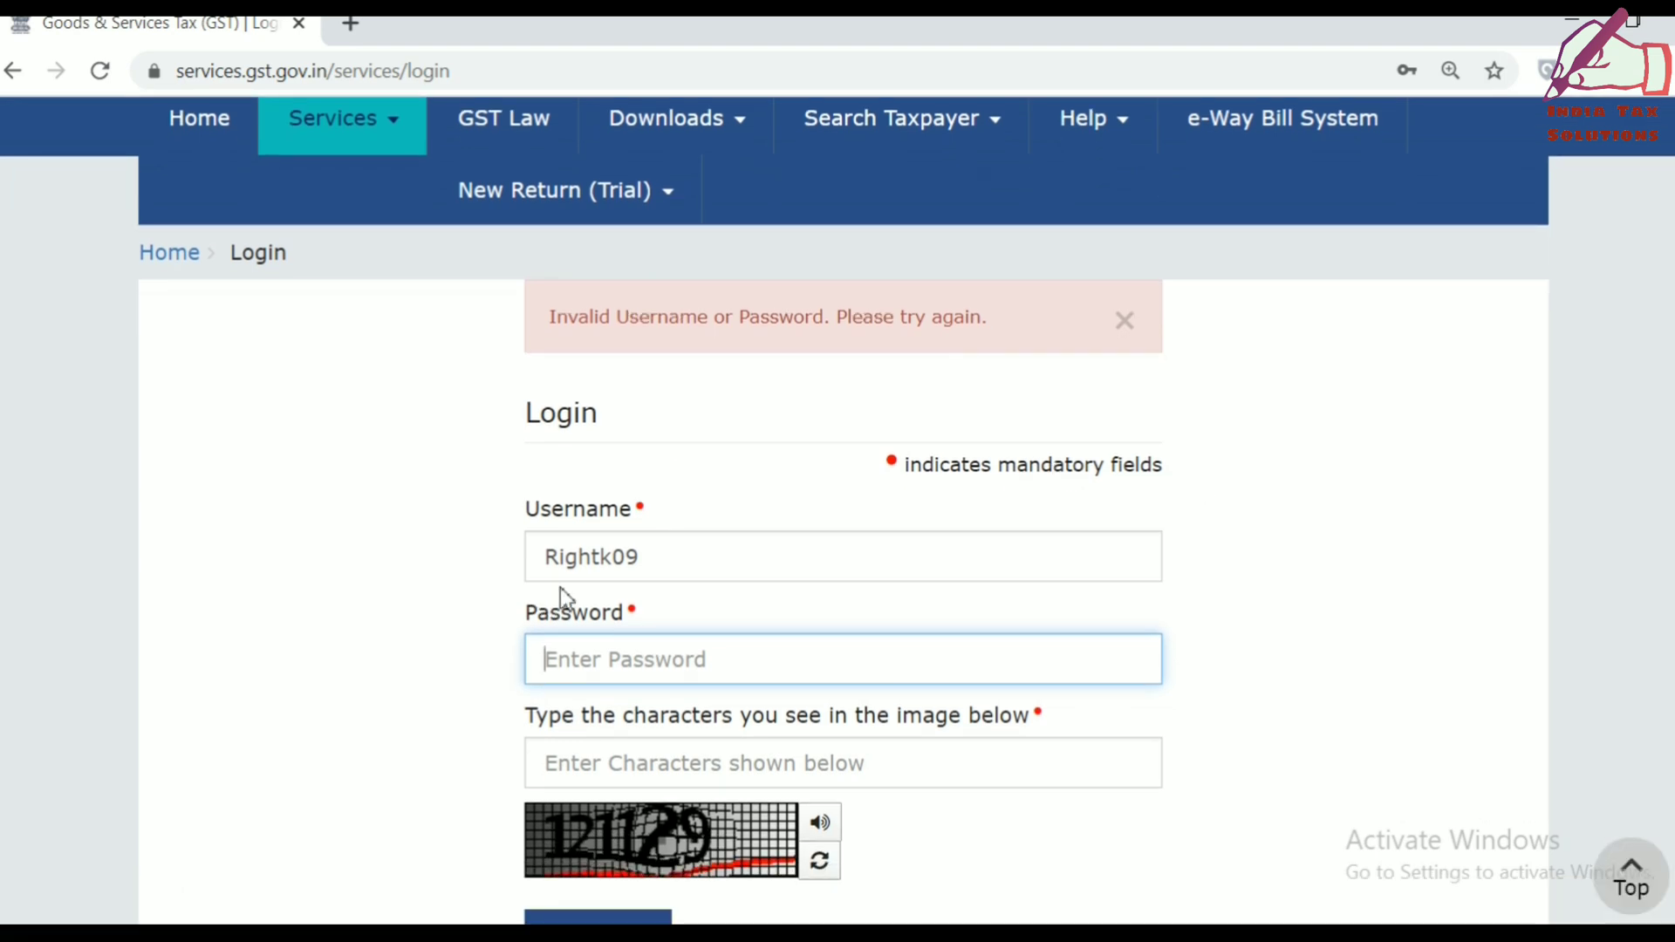
pyautogui.write('••••••••')
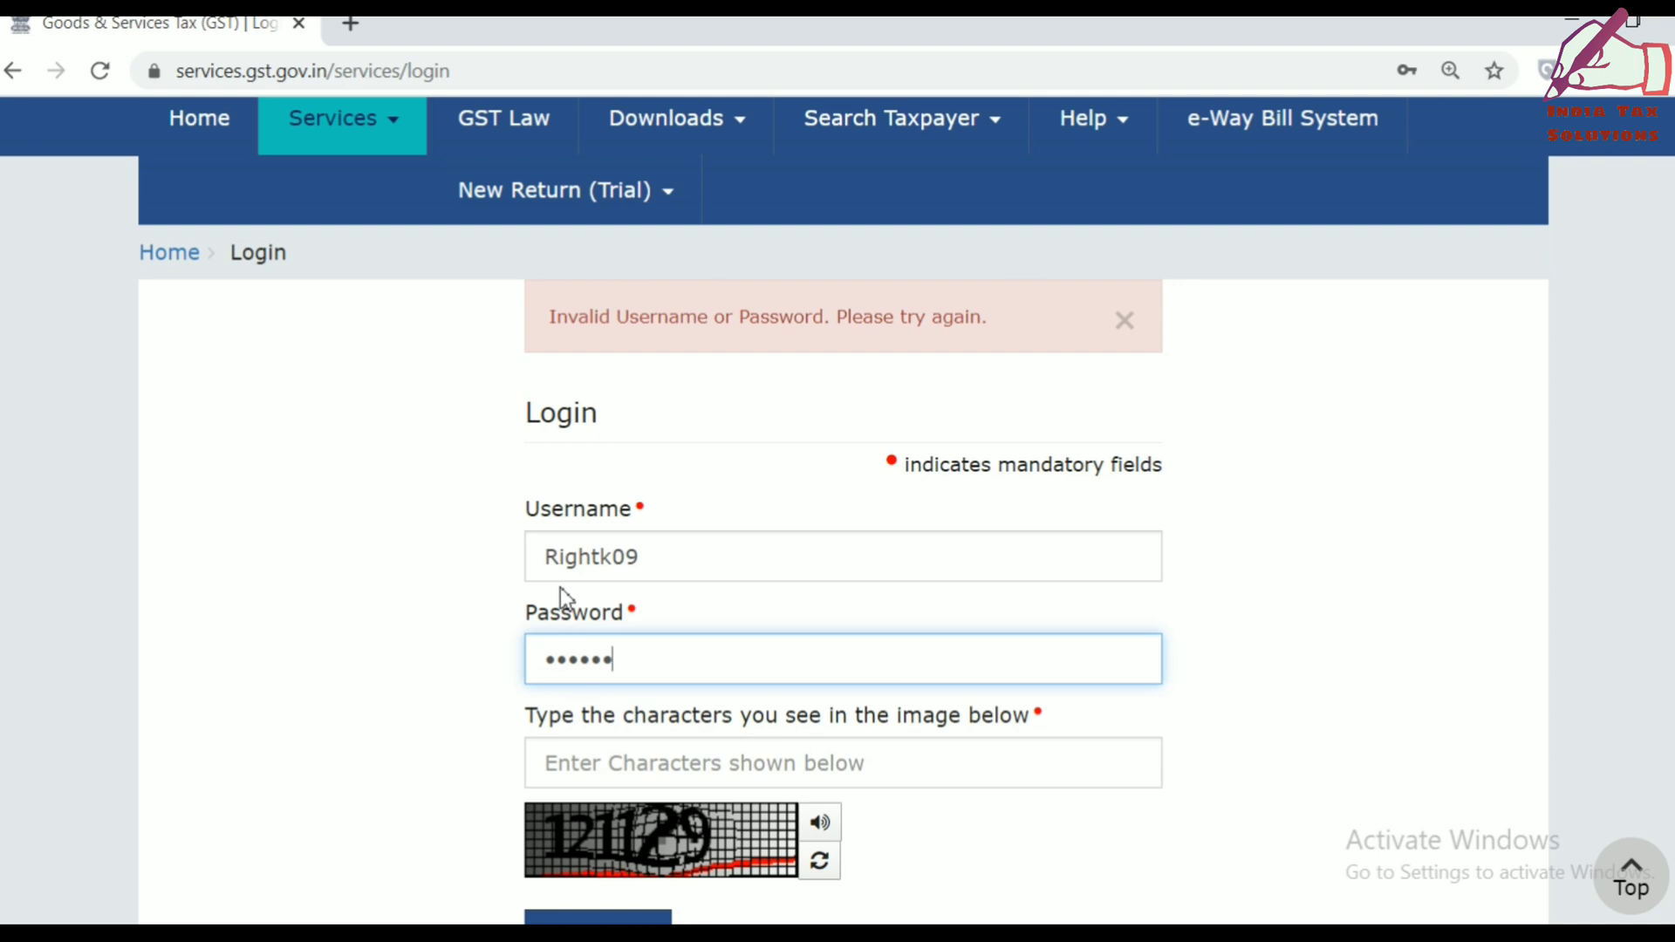
pyautogui.write('•••')
pyautogui.press('Tab')
pyautogui.write('121129')
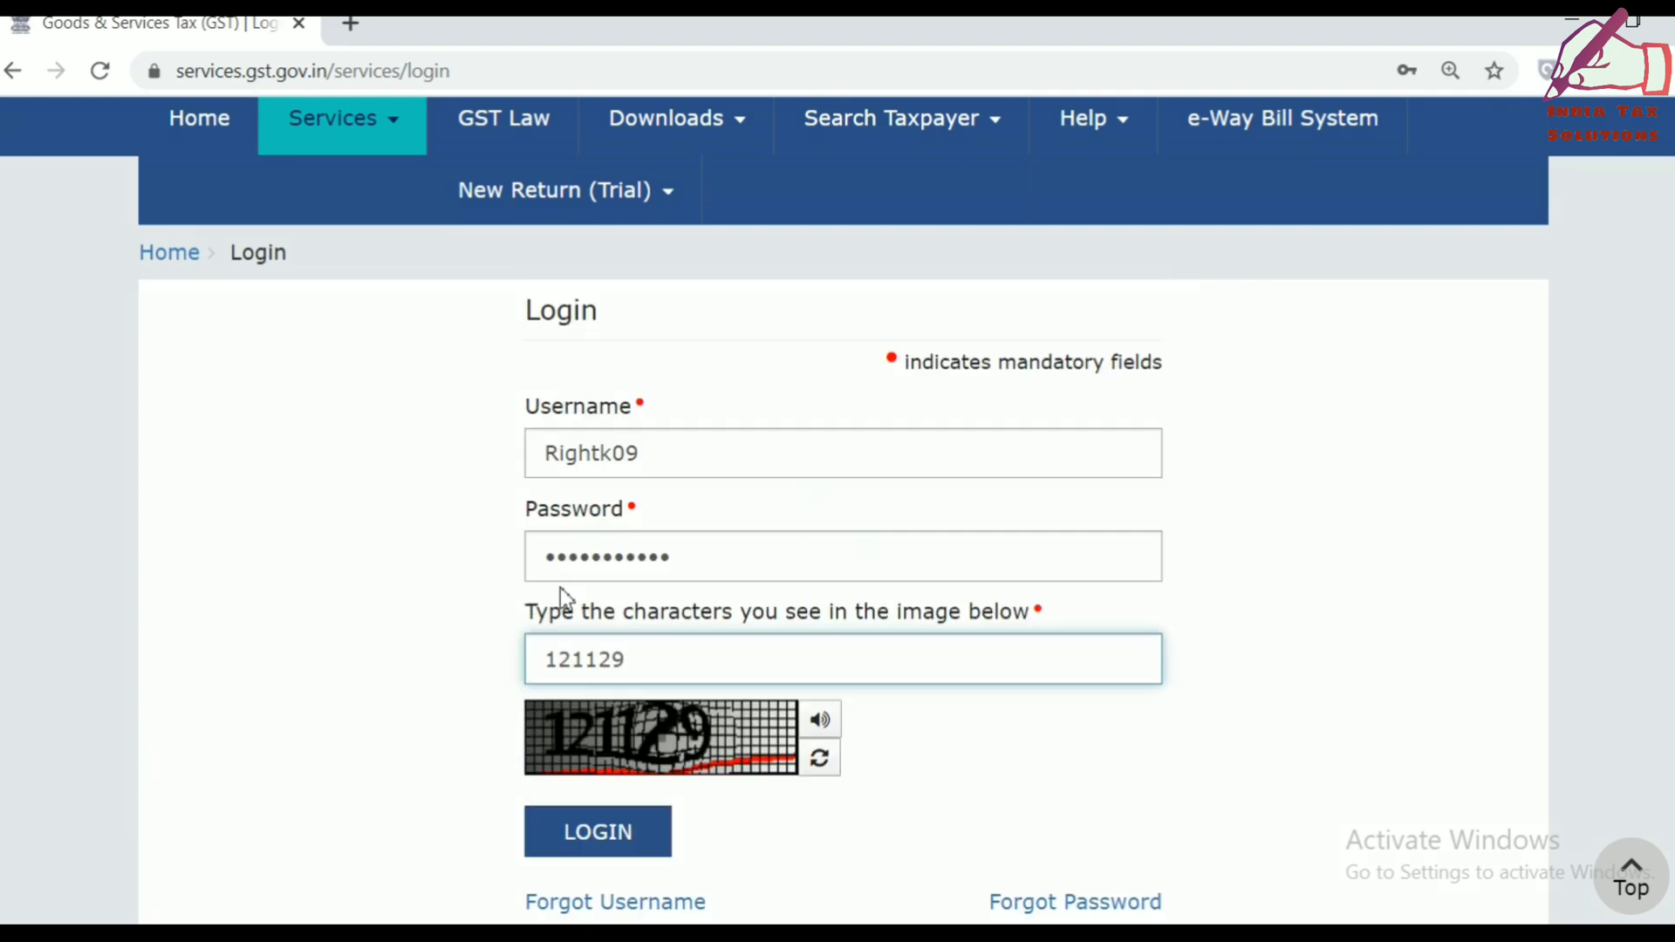
pyautogui.press('Return')
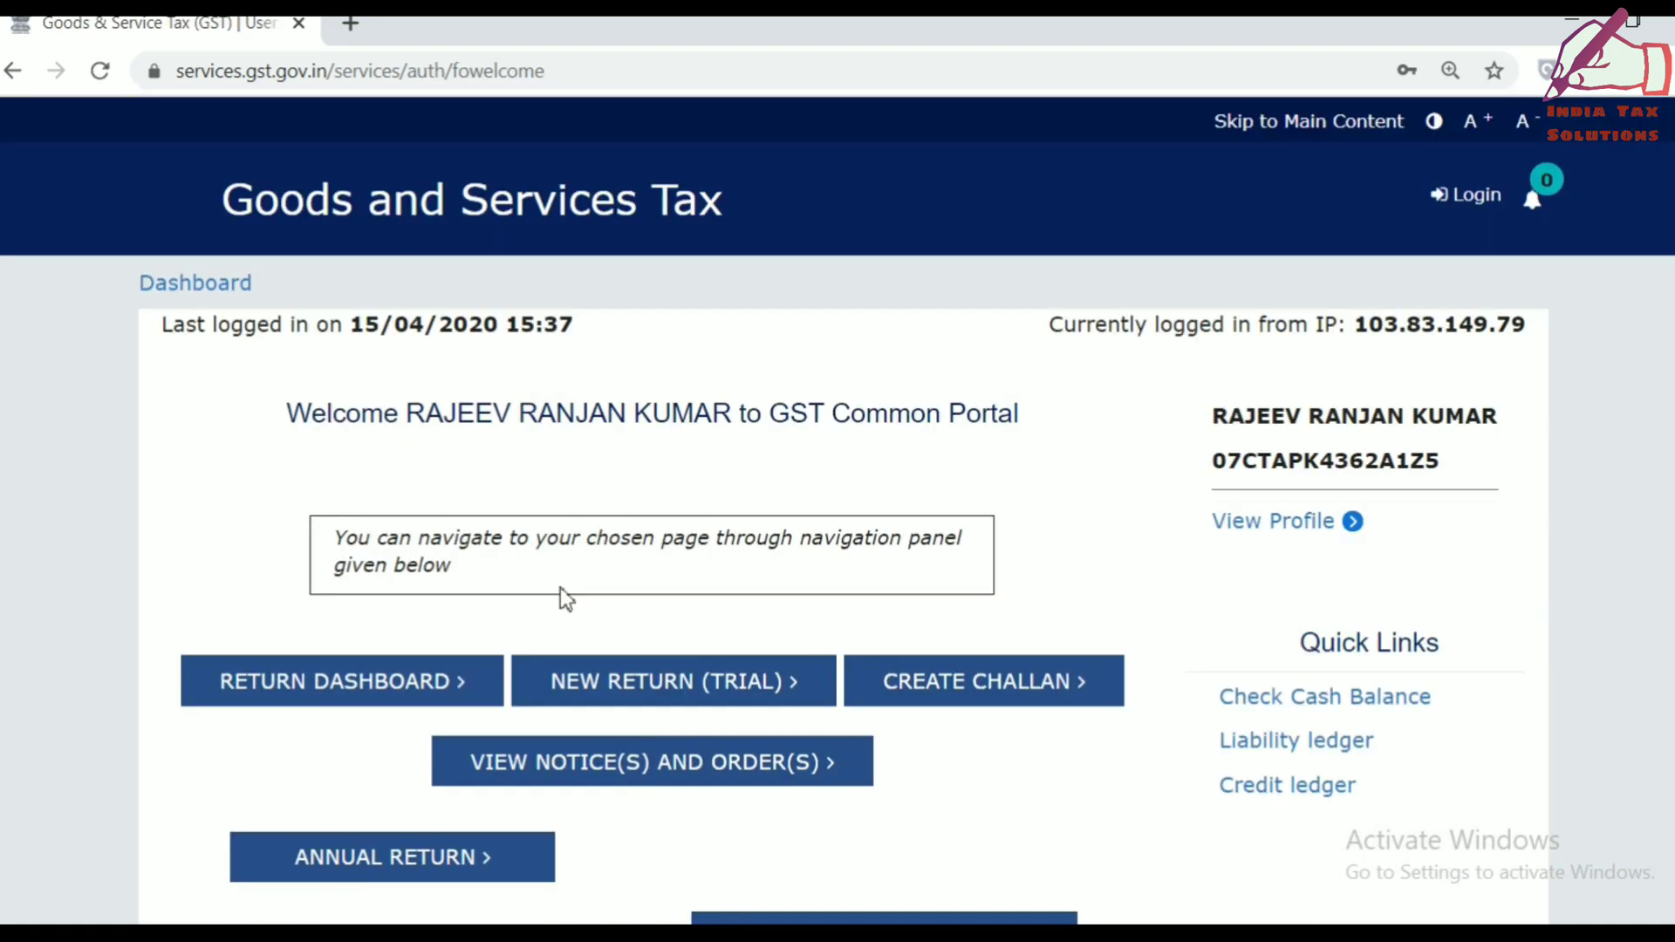
# Go to Services > Returns > Returns Dashboard to reach the File Returns page.
pyautogui.scroll(-5, 561, 588)
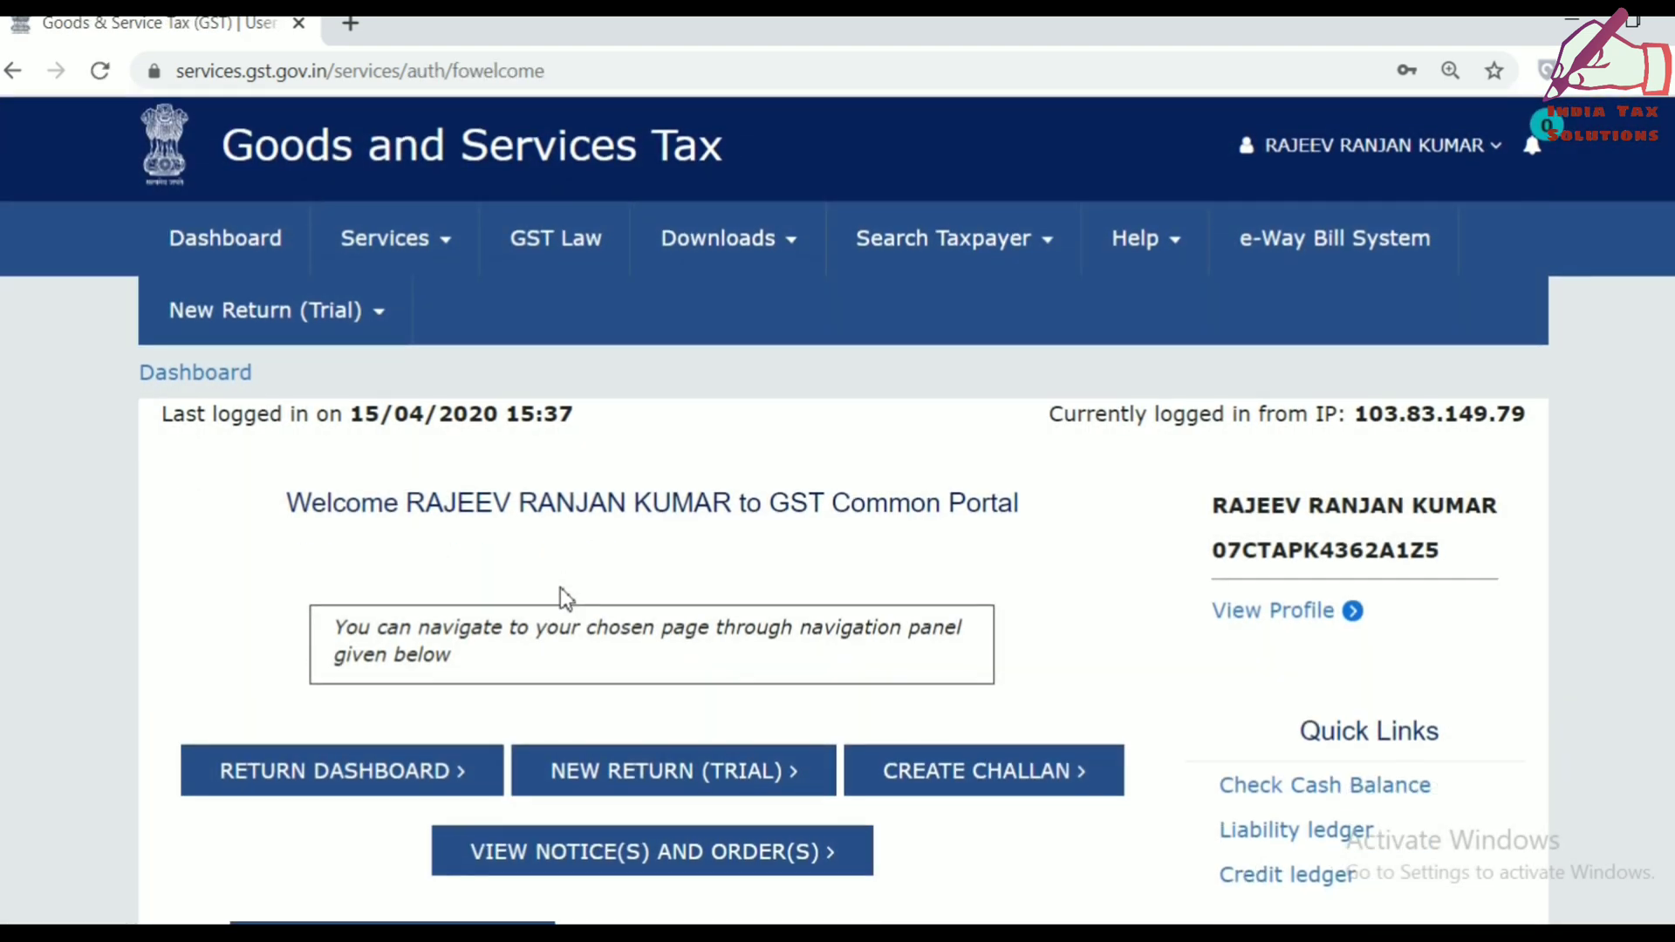
pyautogui.scroll(5, 560, 590)
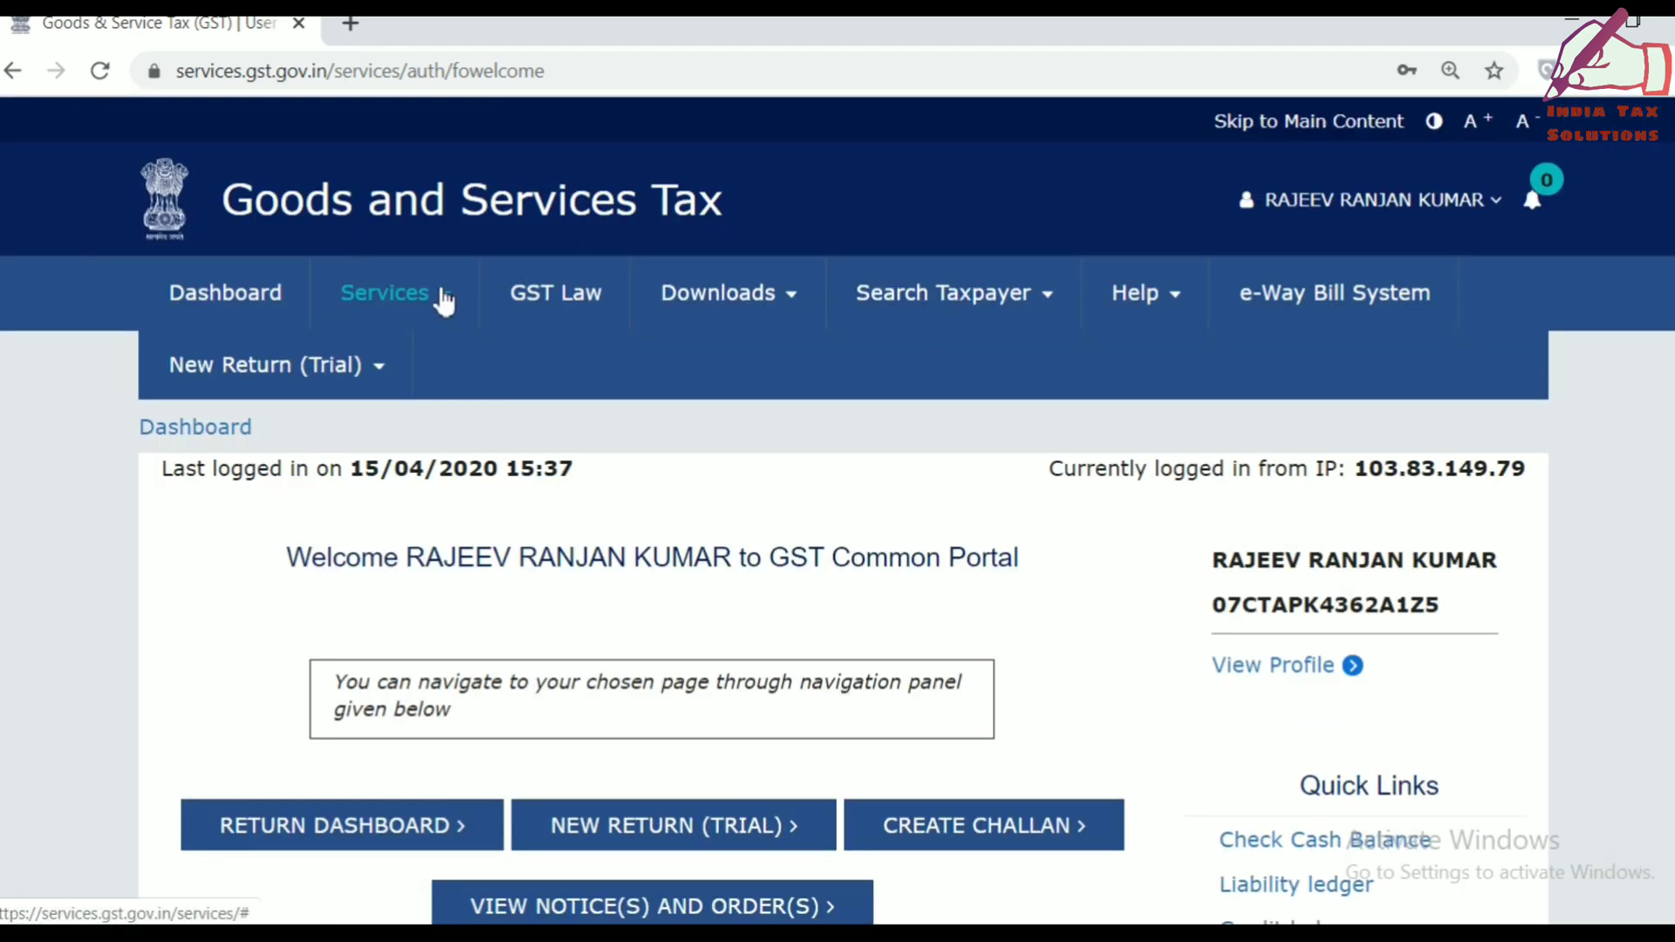
pyautogui.click(448, 305)
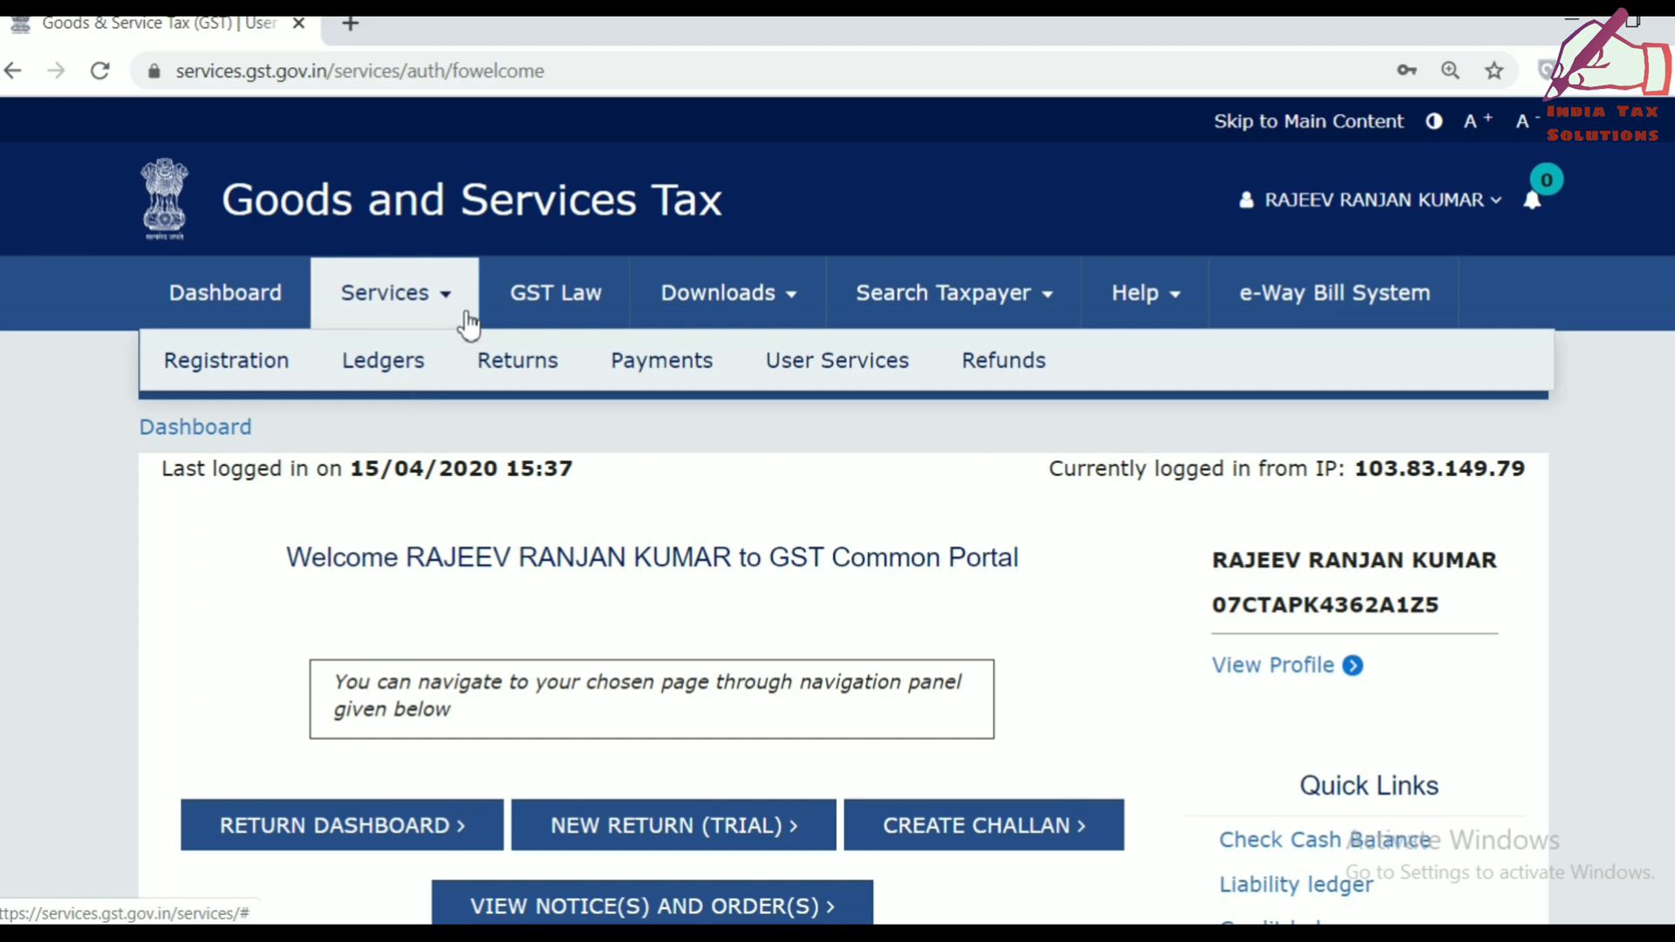
pyautogui.moveTo(226, 362)
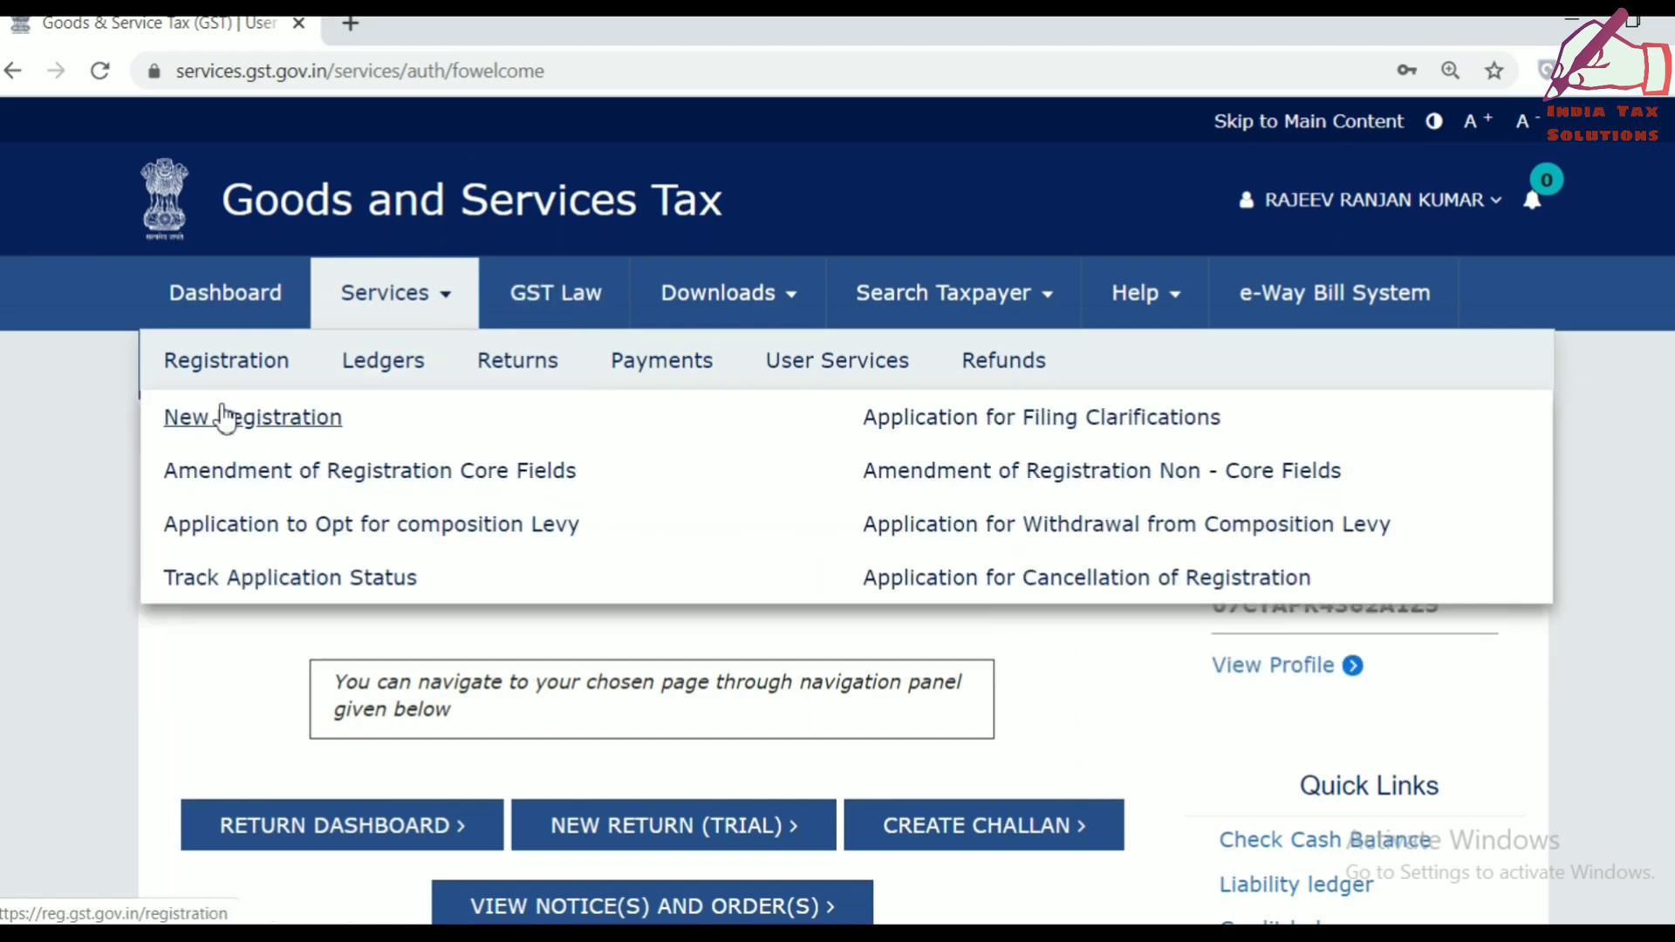
pyautogui.moveTo(554, 373)
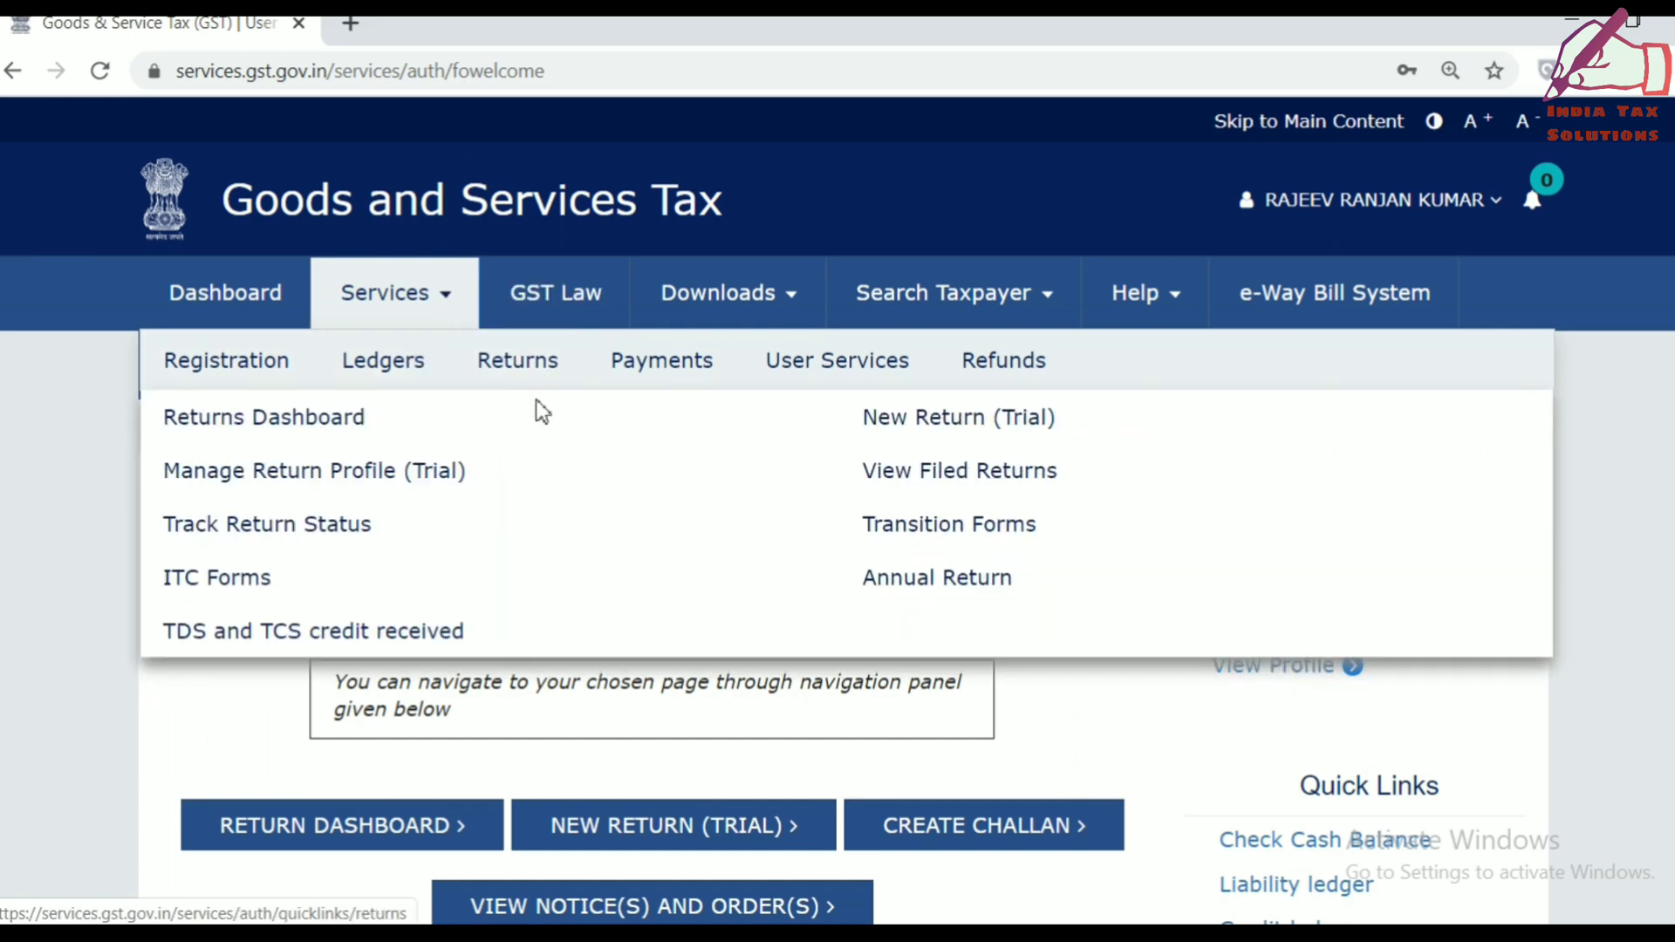
pyautogui.click(327, 429)
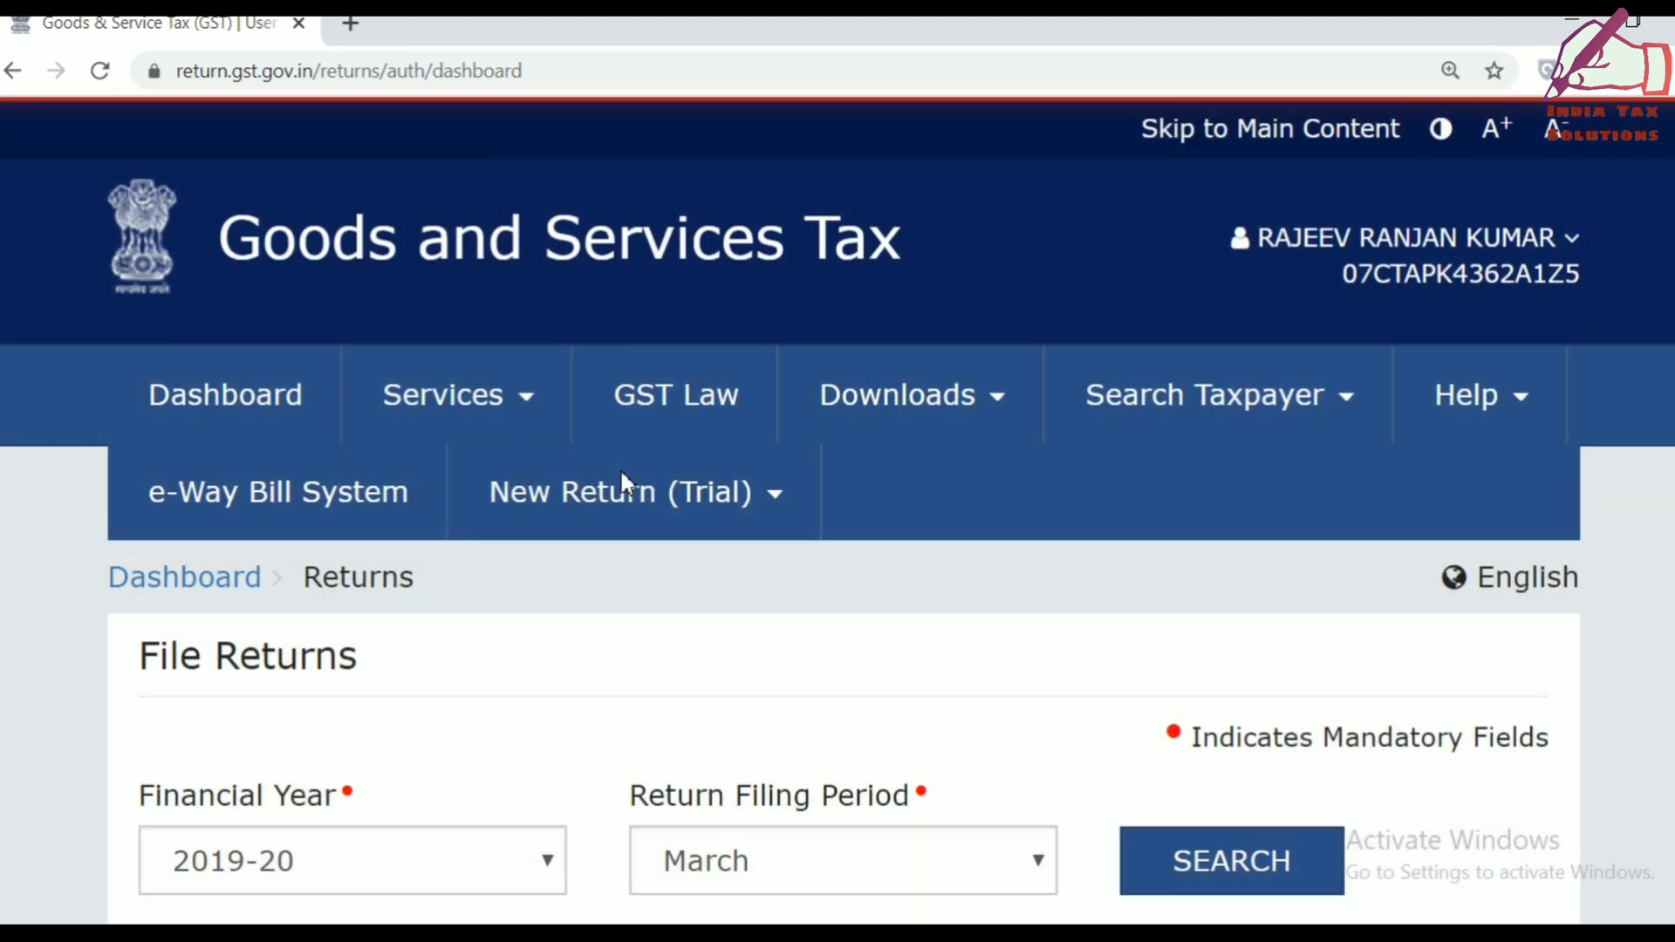
# Search returns for financial year 2019-20, period March, and open the GSTR3B Monthly Return.
pyautogui.scroll(-5, 621, 473)
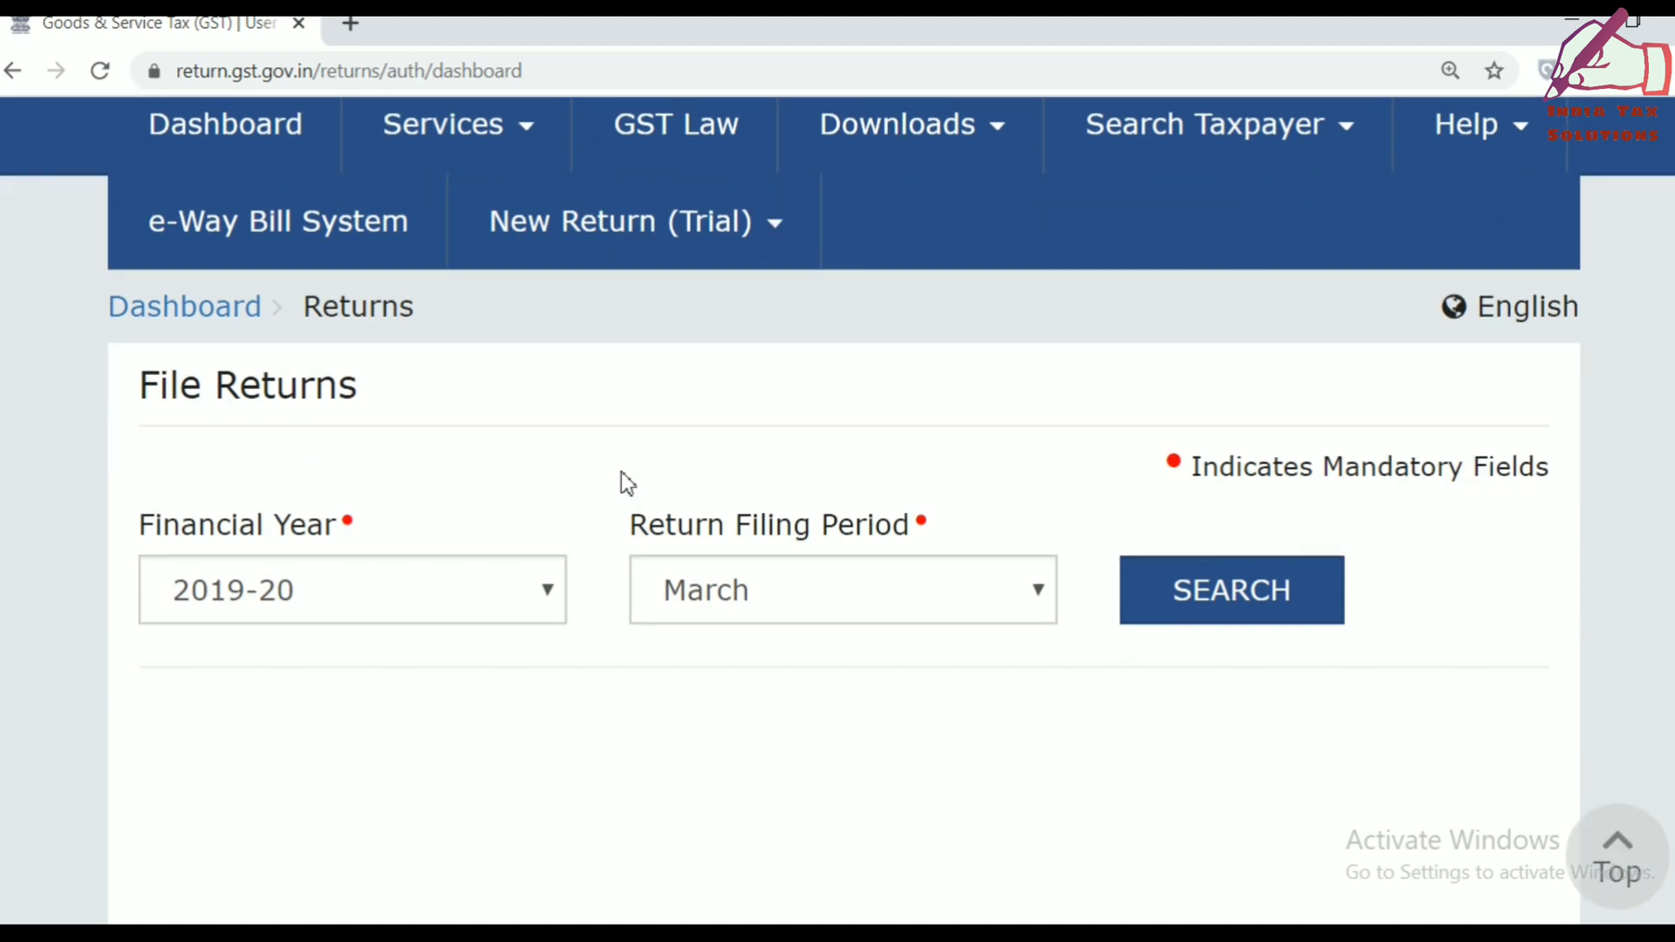
pyautogui.click(500, 489)
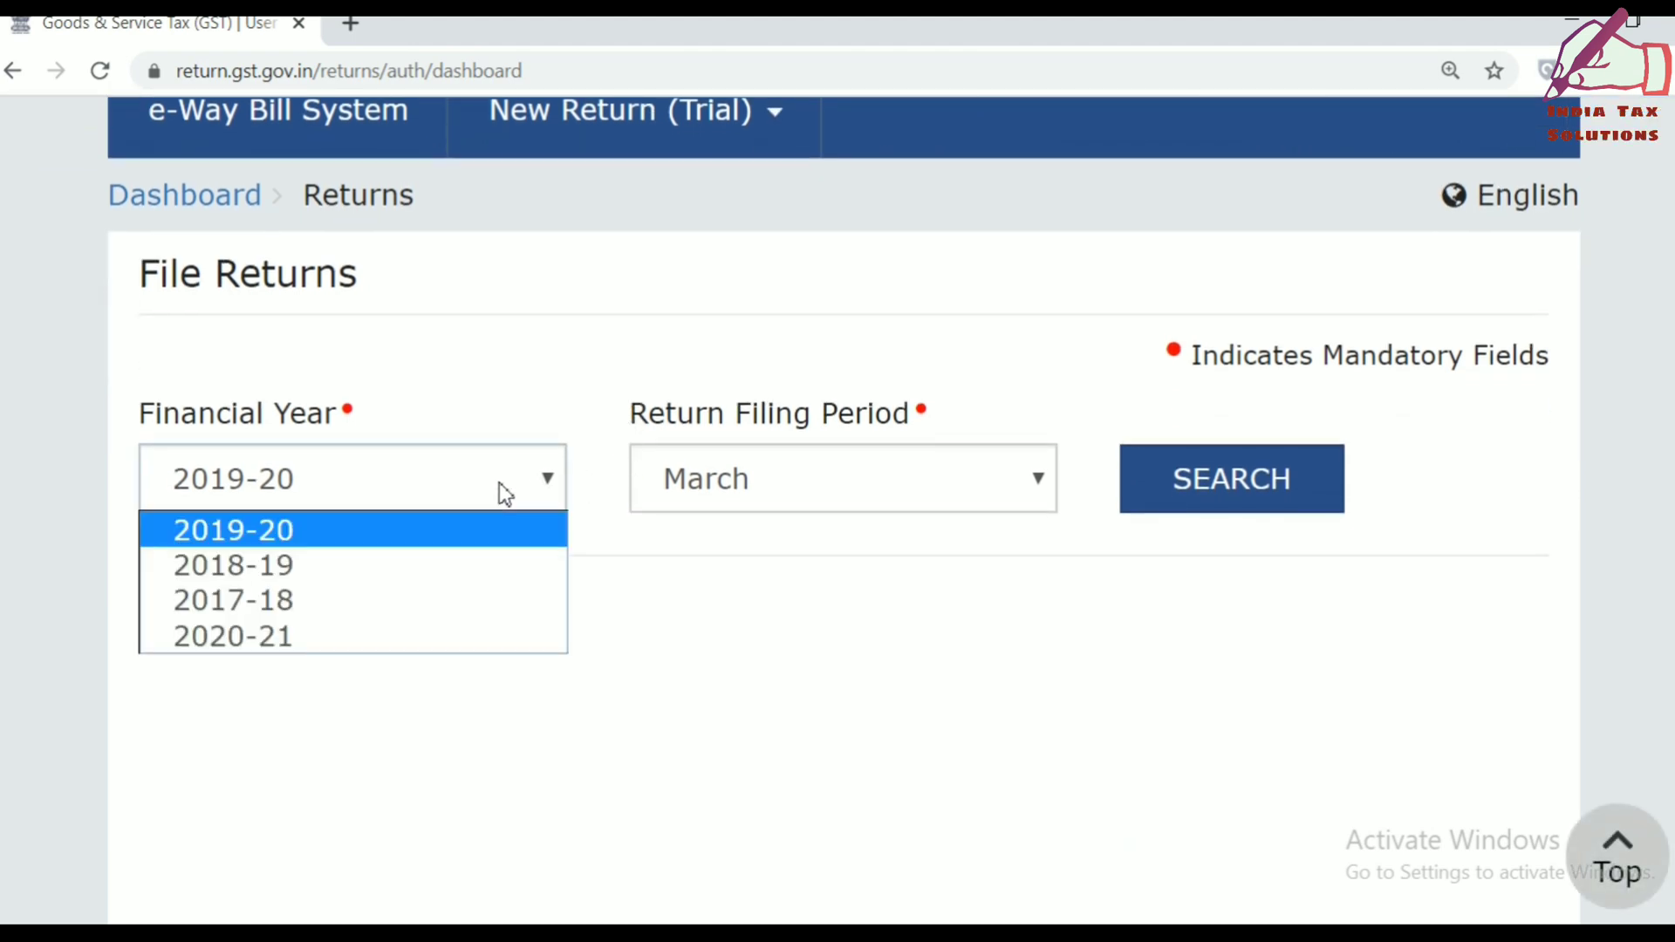
pyautogui.click(500, 485)
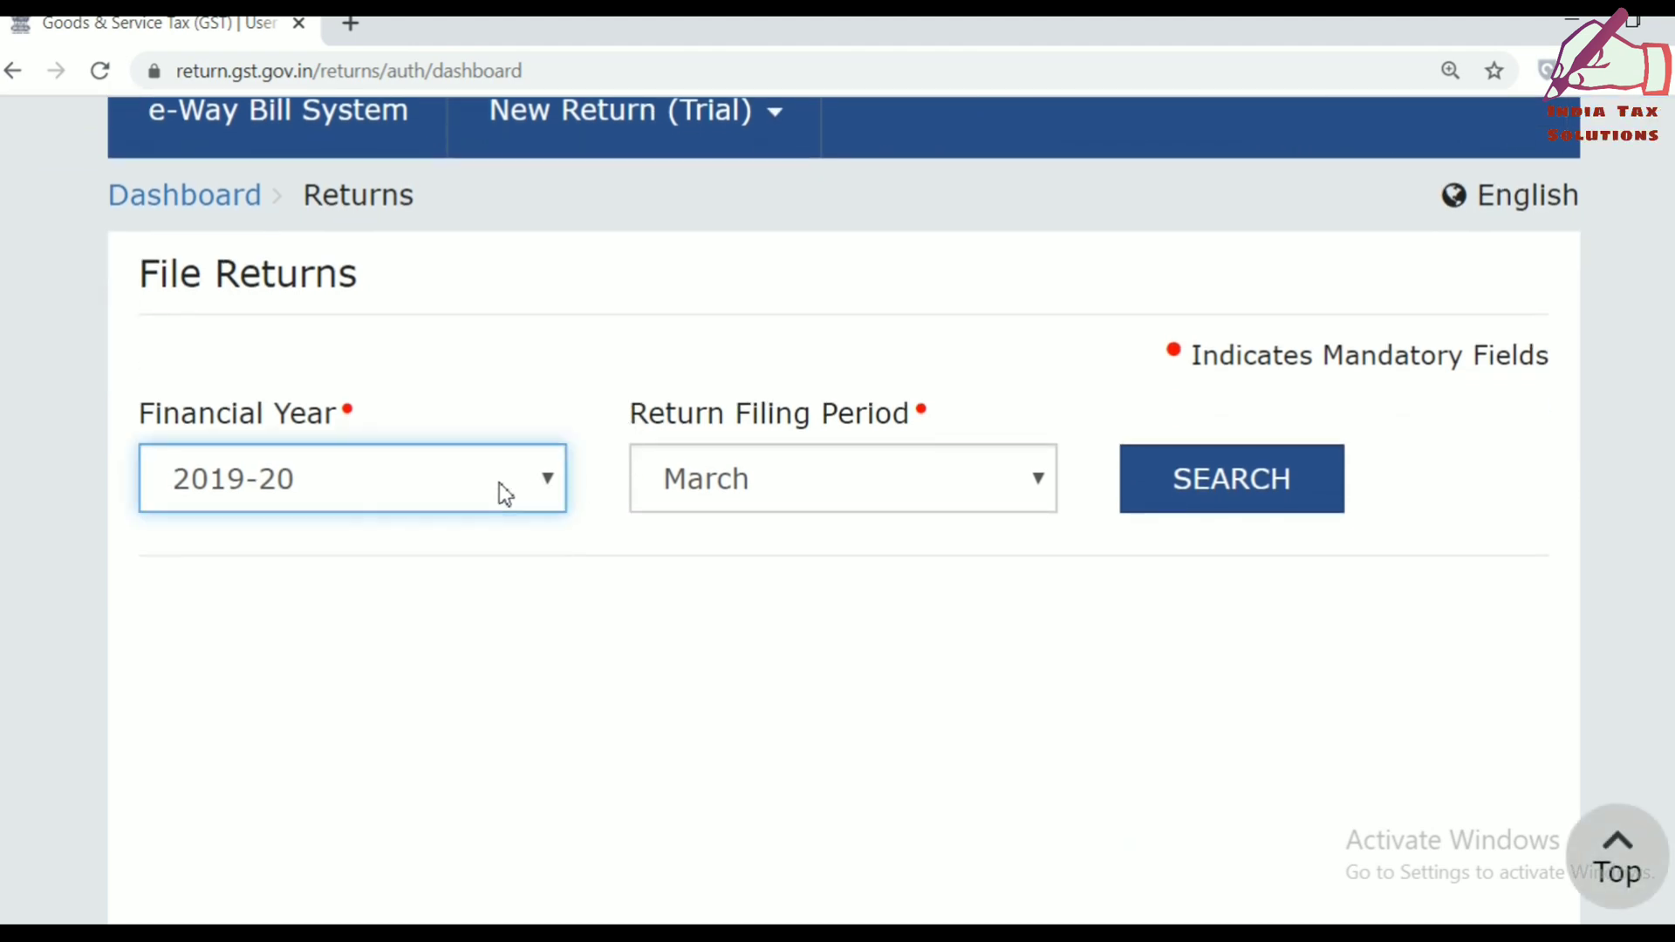
pyautogui.click(830, 494)
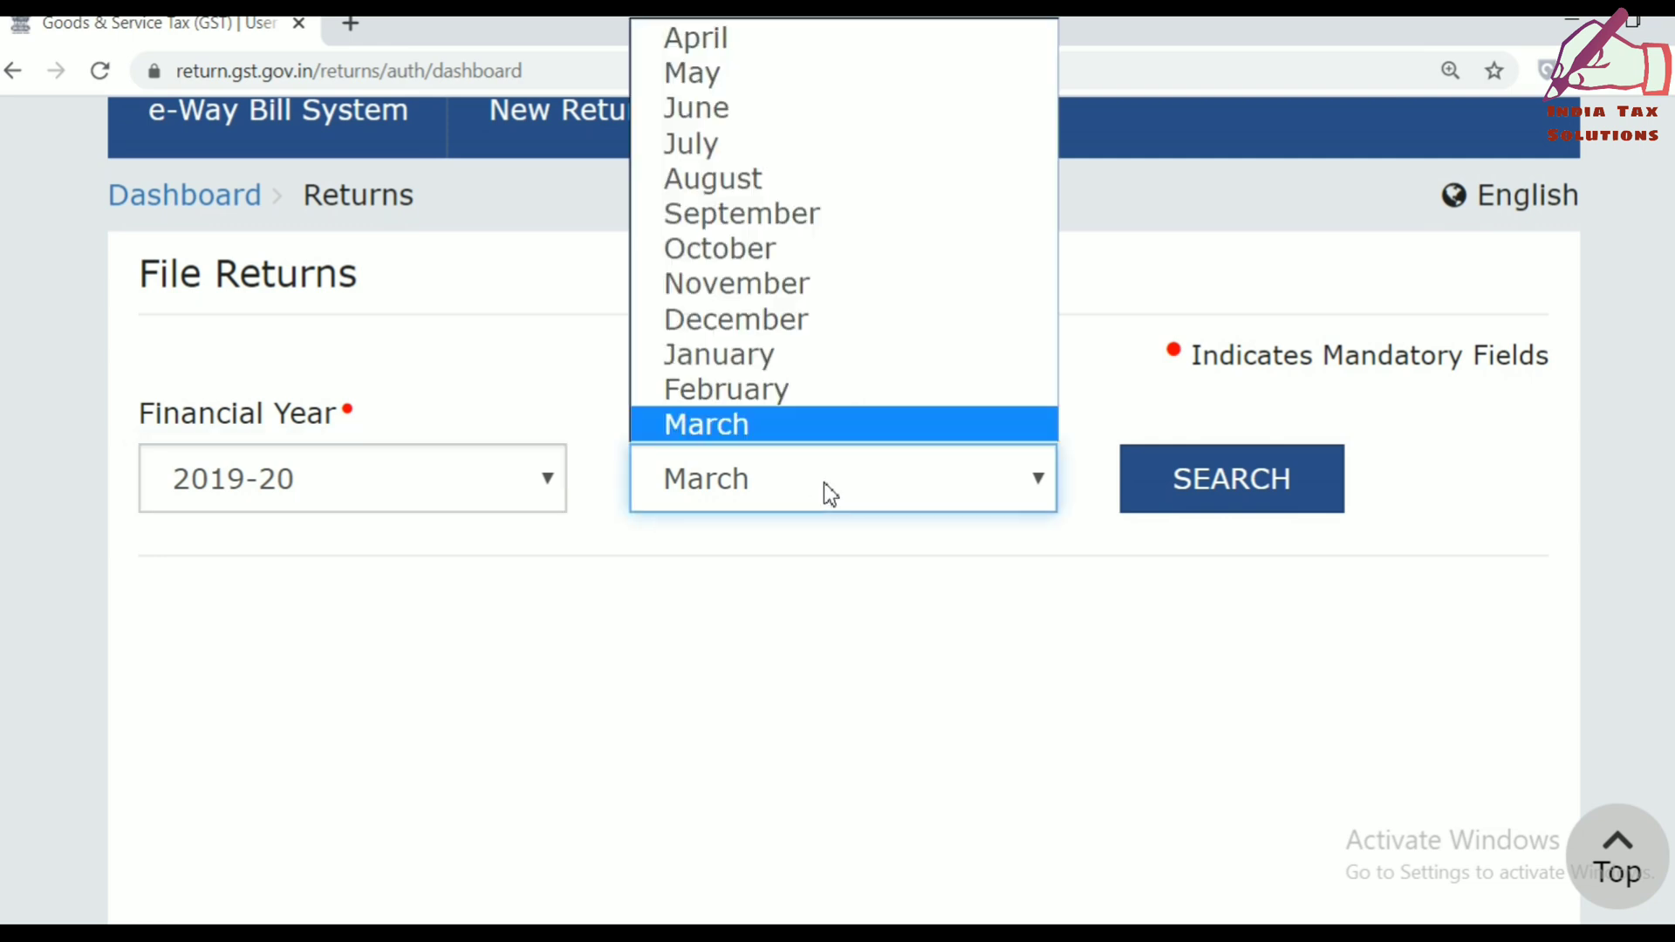
pyautogui.click(830, 494)
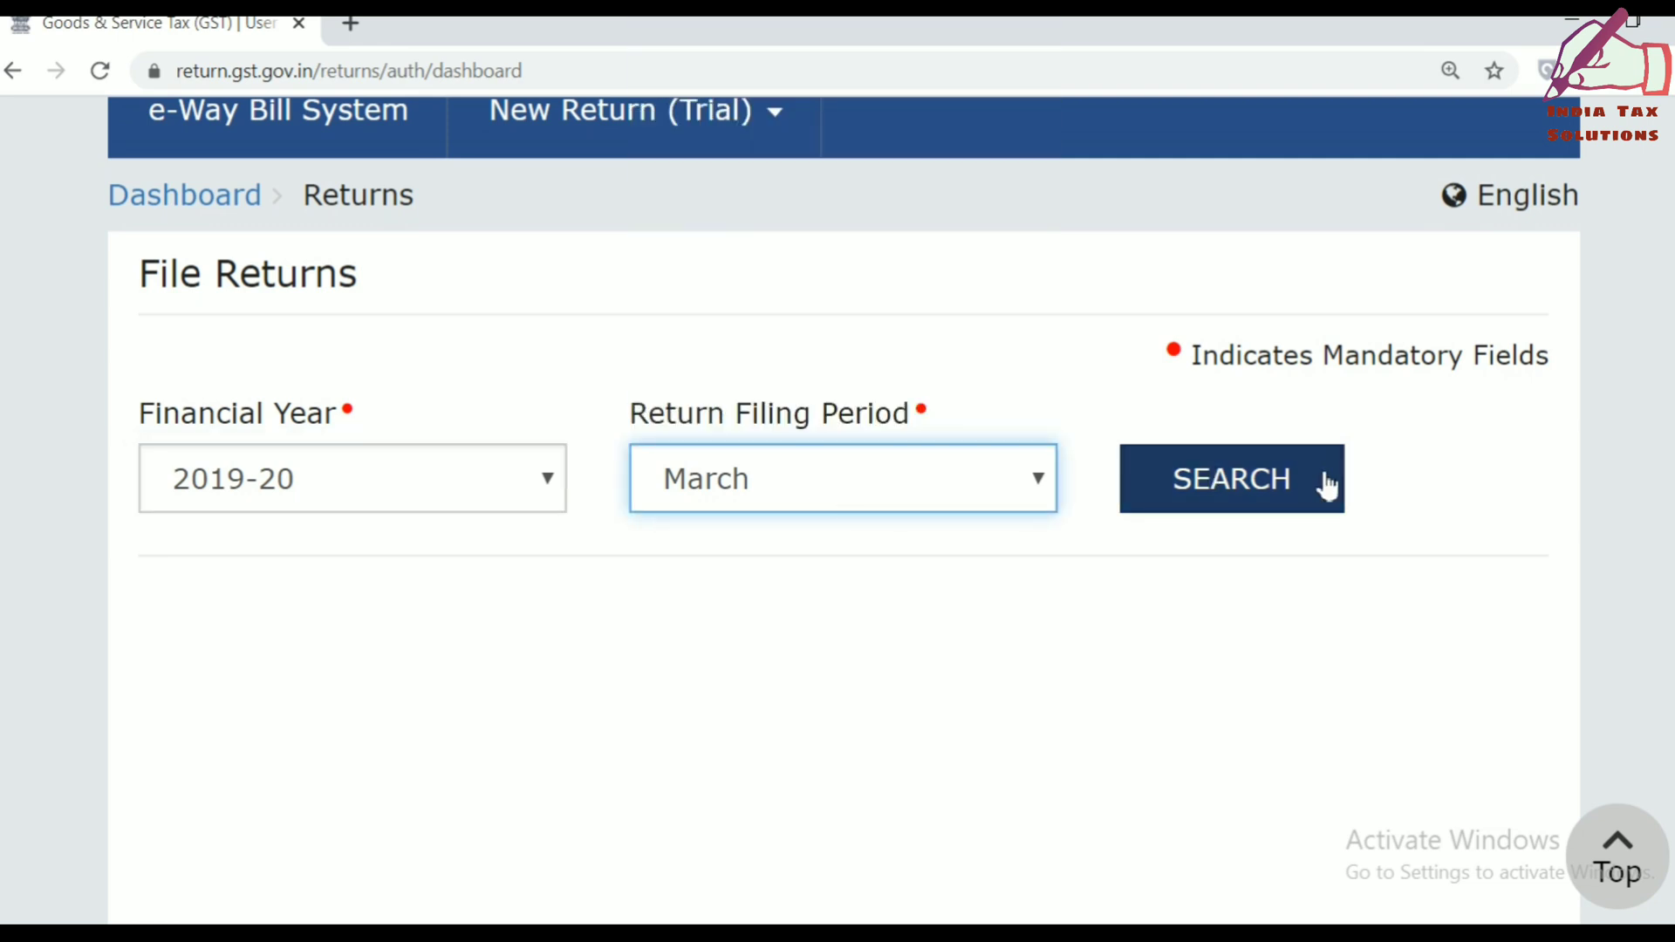
pyautogui.click(1239, 481)
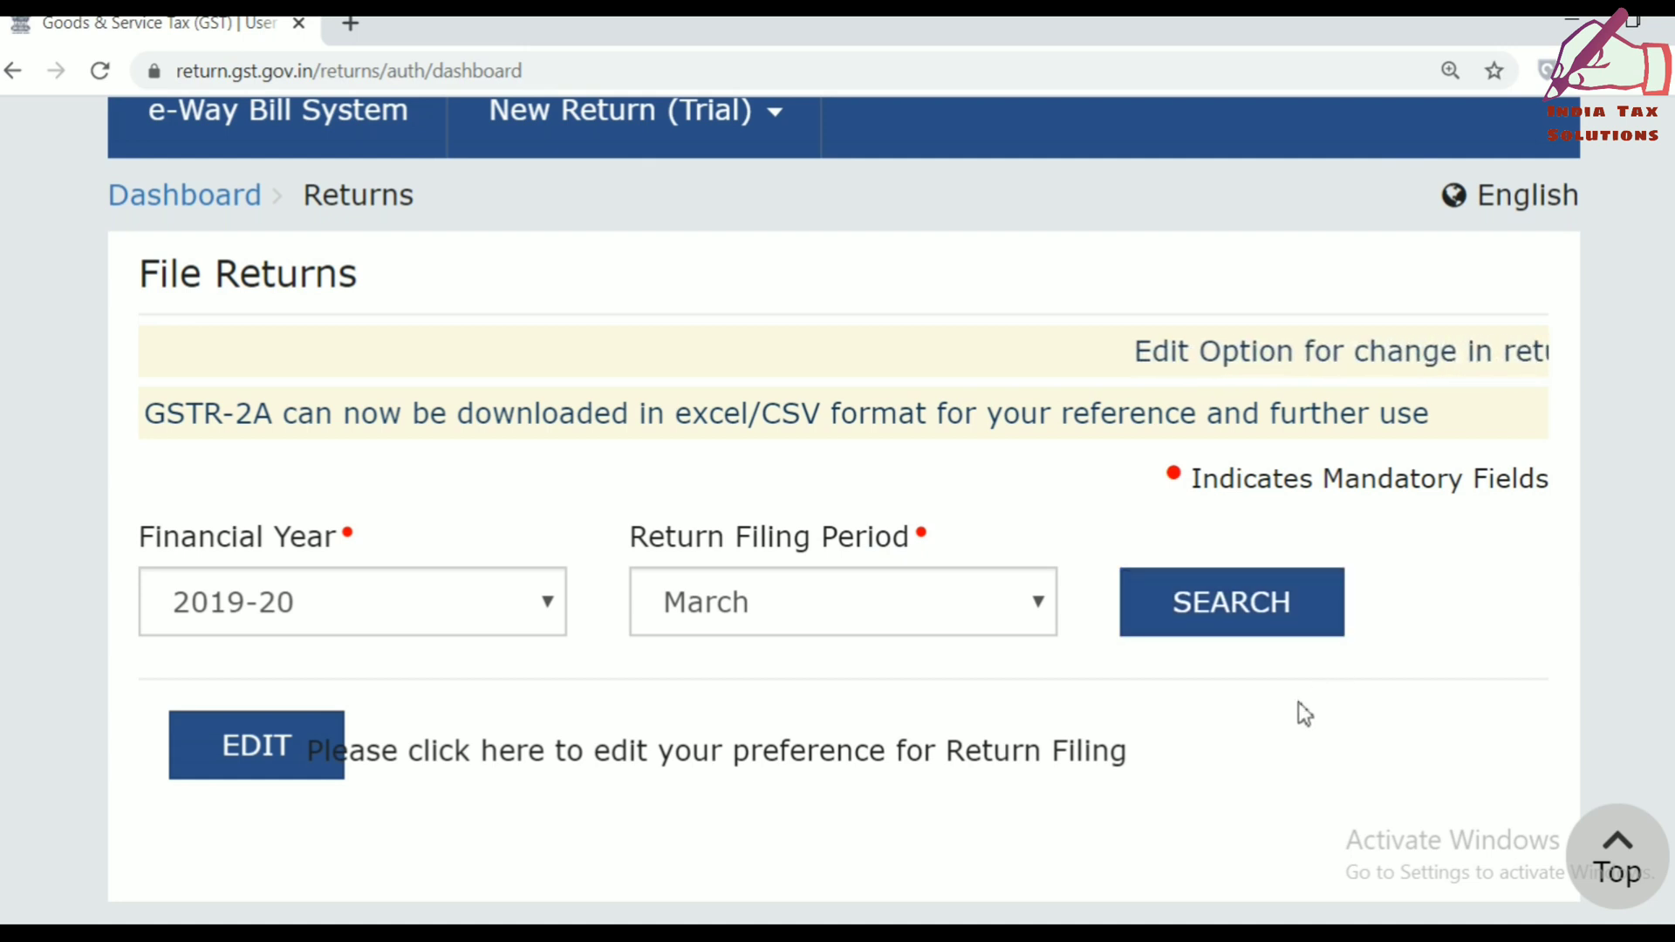
pyautogui.scroll(-4, 1304, 714)
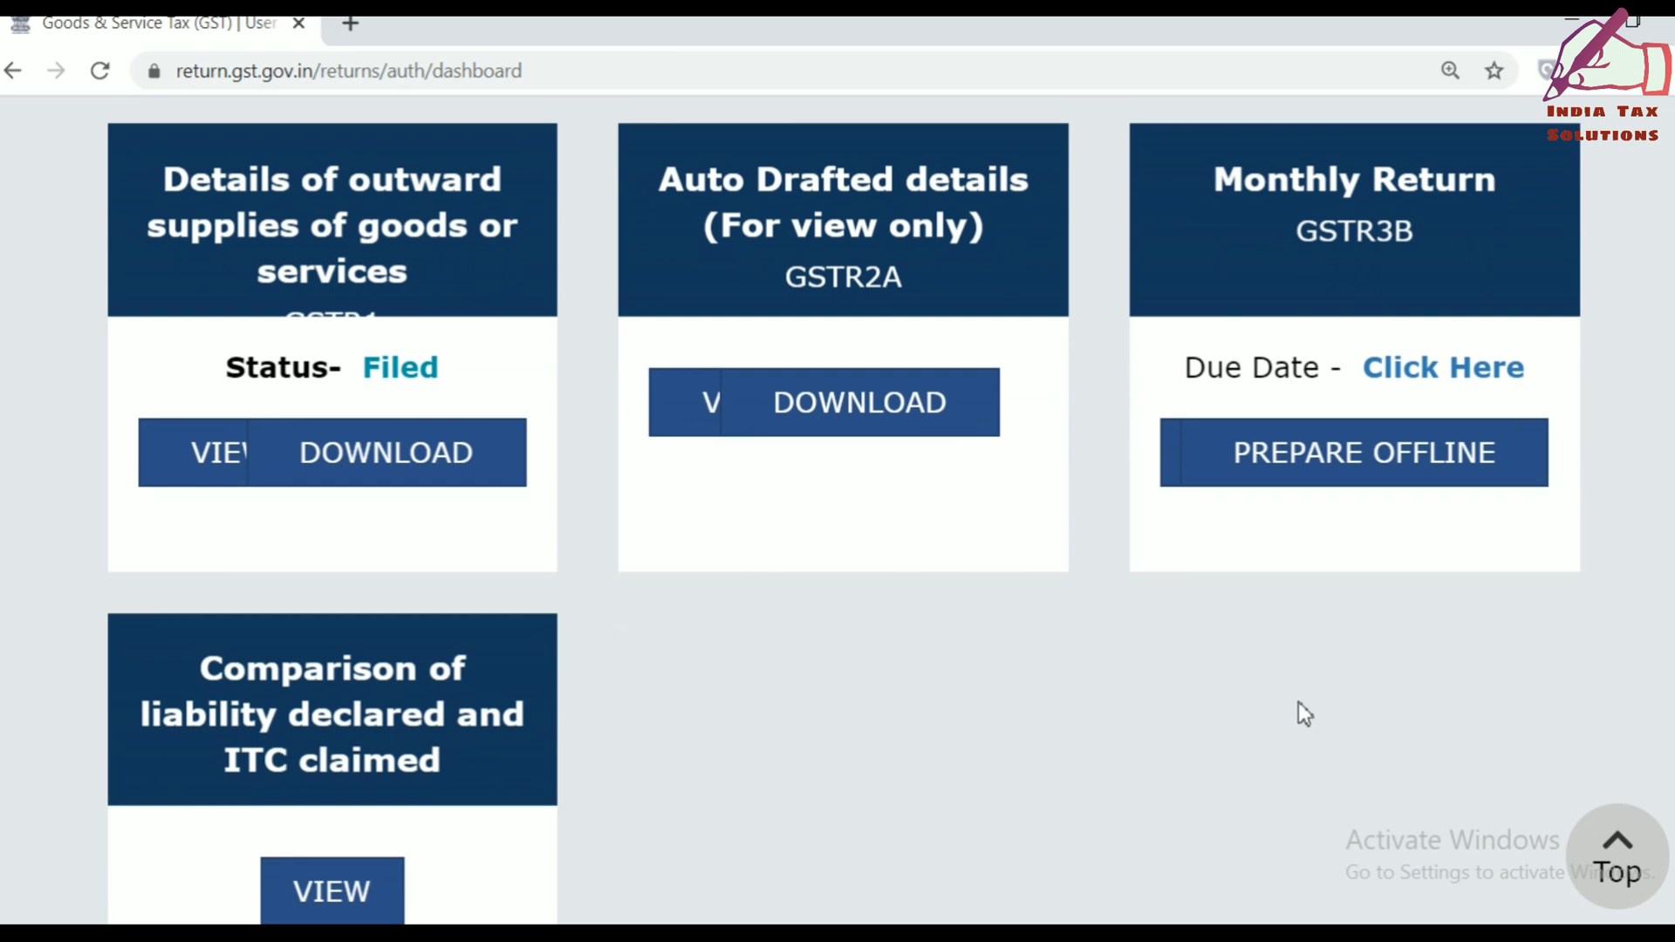
pyautogui.click(1324, 248)
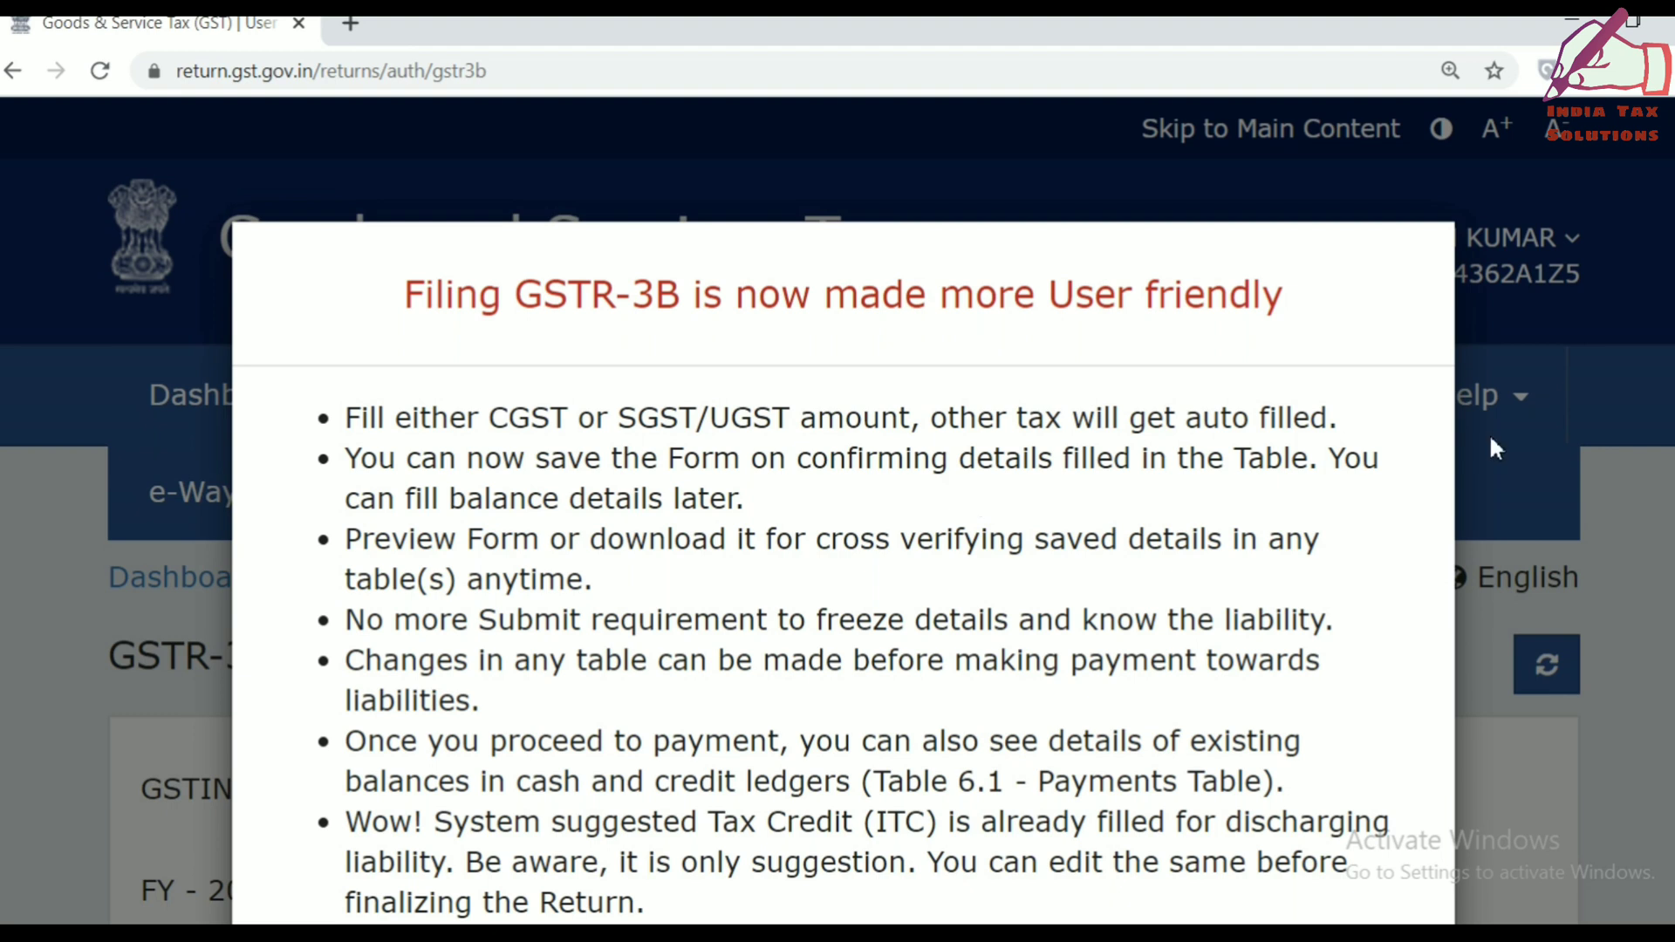
# Read the GSTR-3B user-friendly filing notice, highlighting the phrase 'cash and credit ledgers'.
pyautogui.scroll(-1, 843, 567)
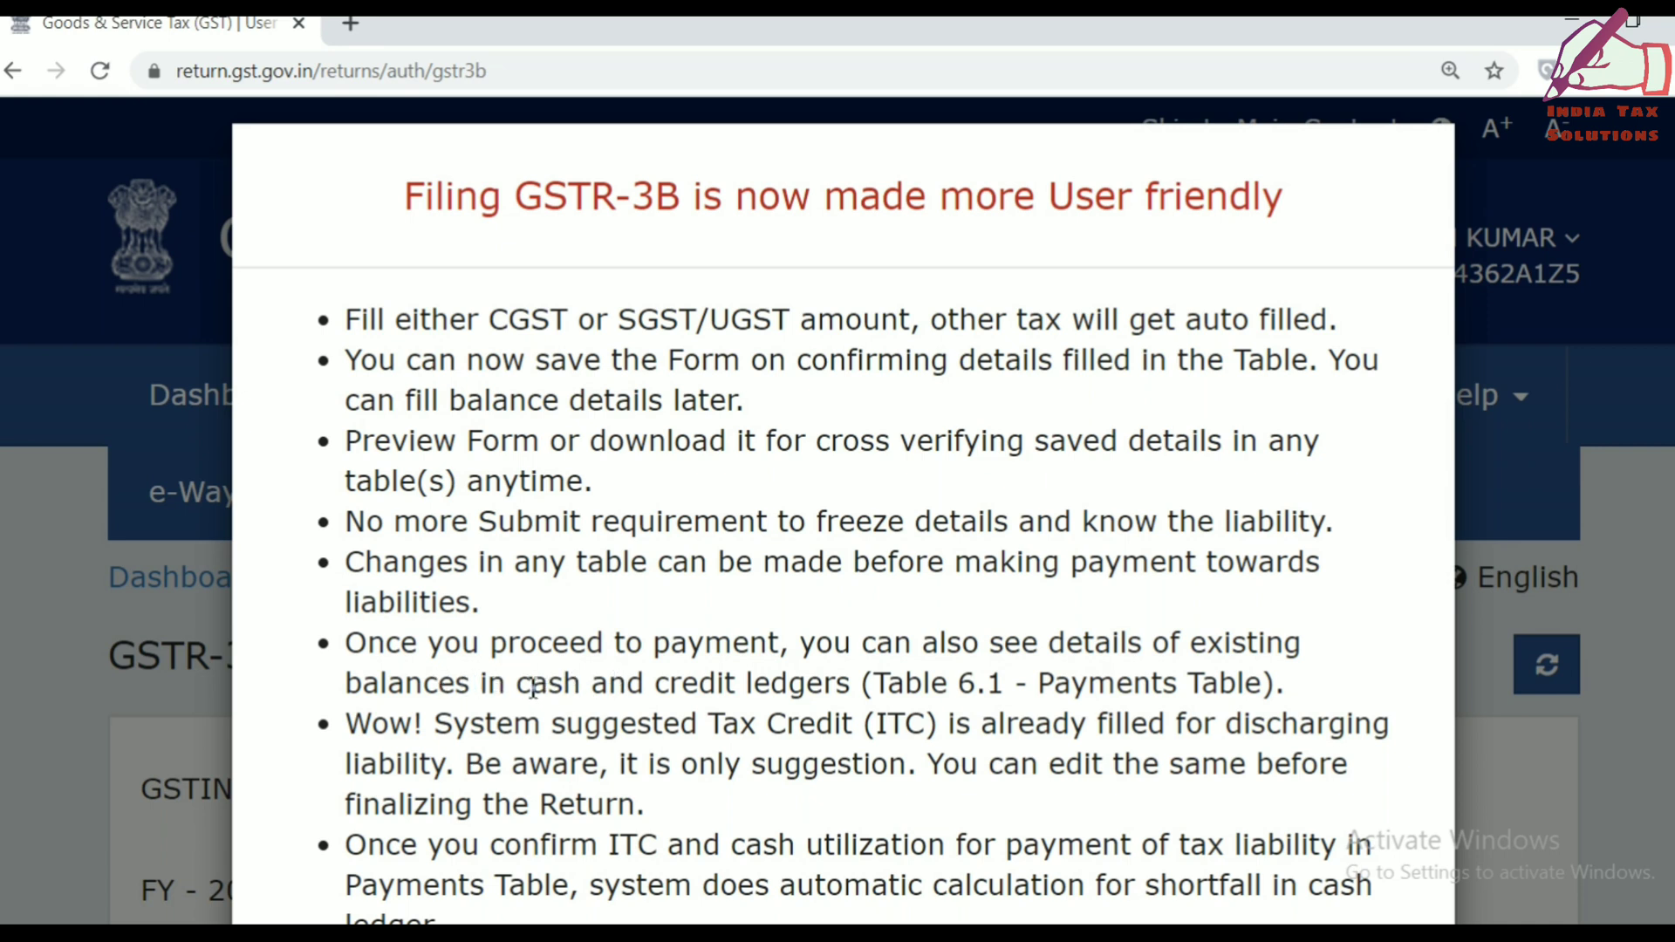
pyautogui.moveTo(516, 688); pyautogui.dragTo(858, 687)
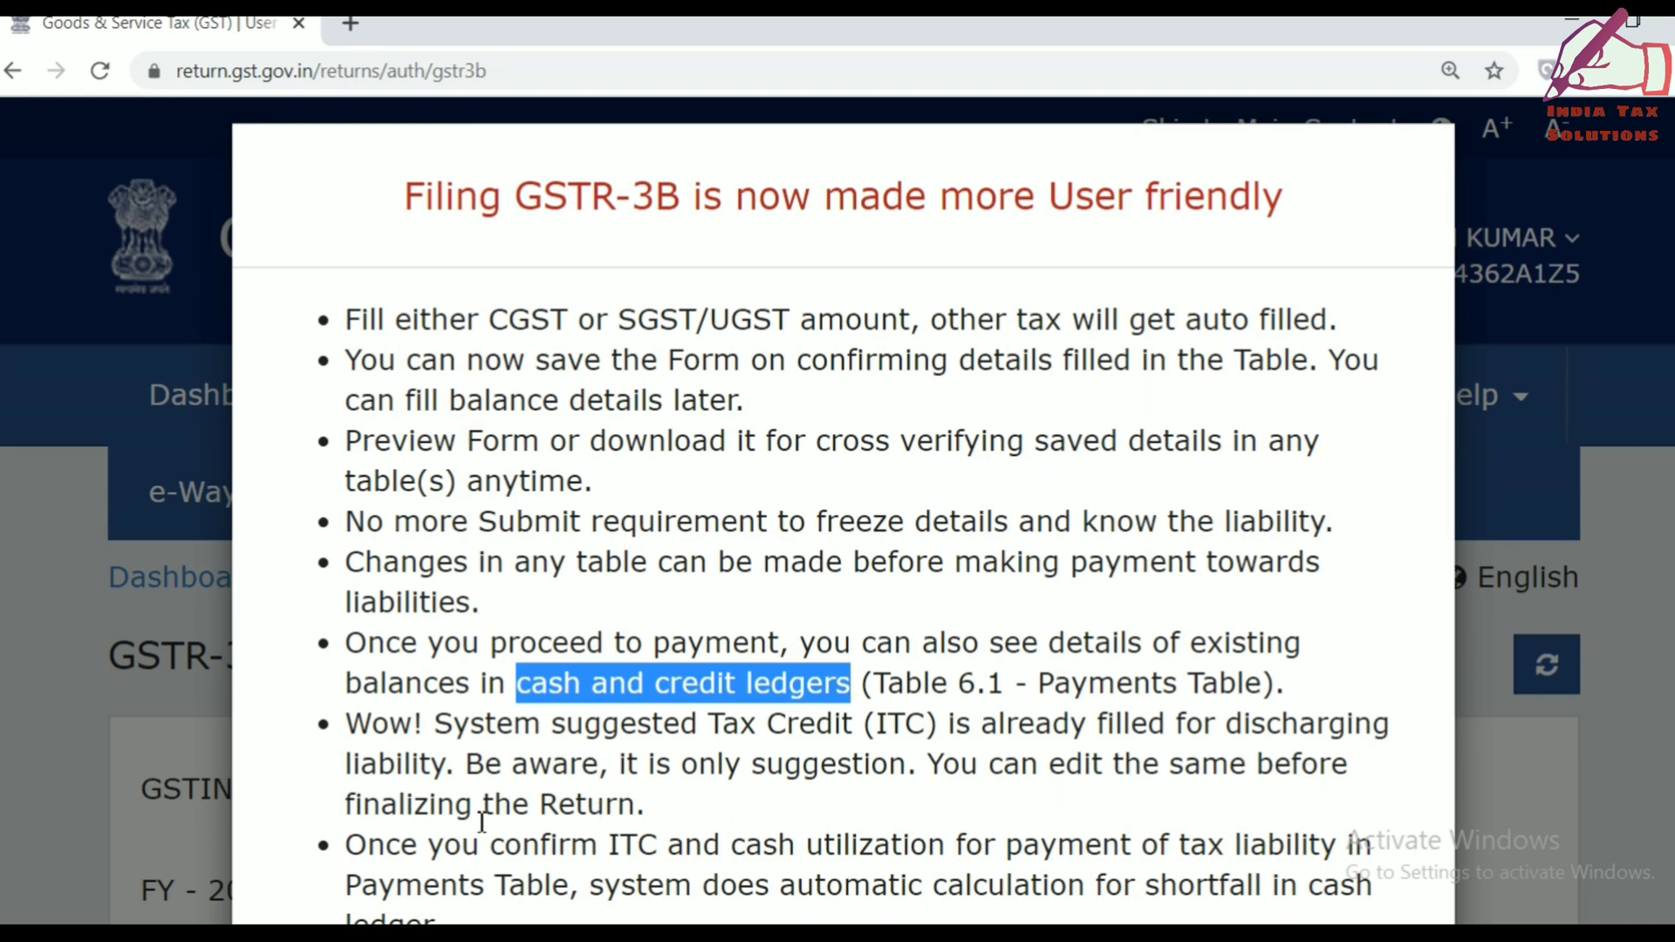
pyautogui.scroll(-3, 779, 807)
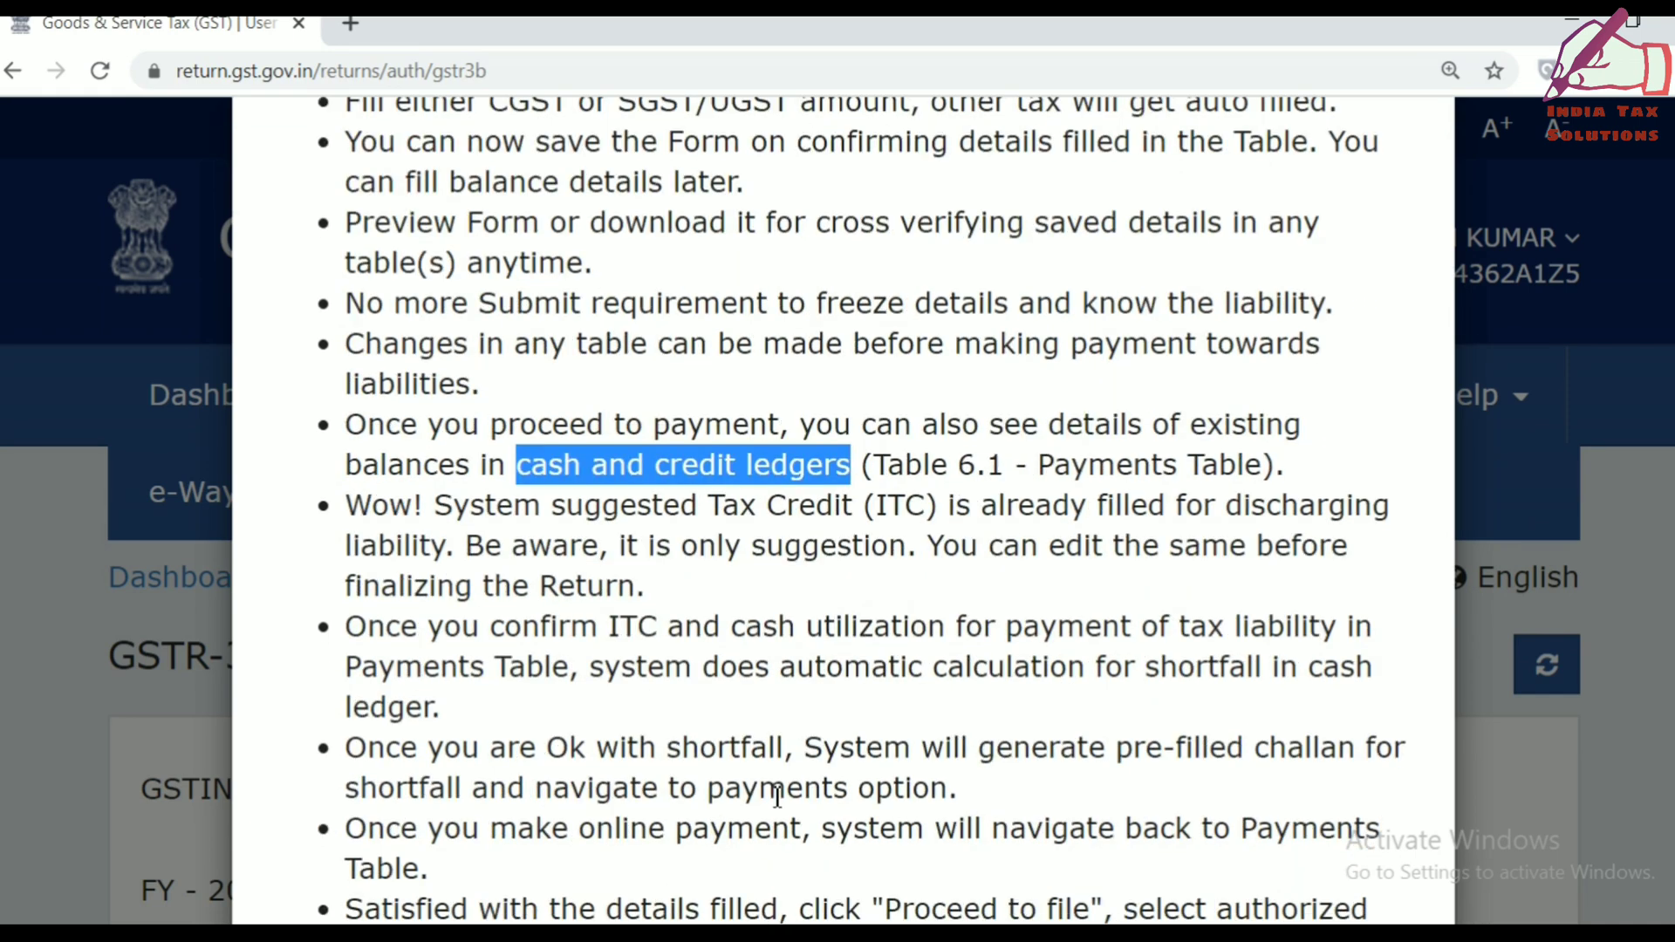
pyautogui.scroll(-5, 777, 796)
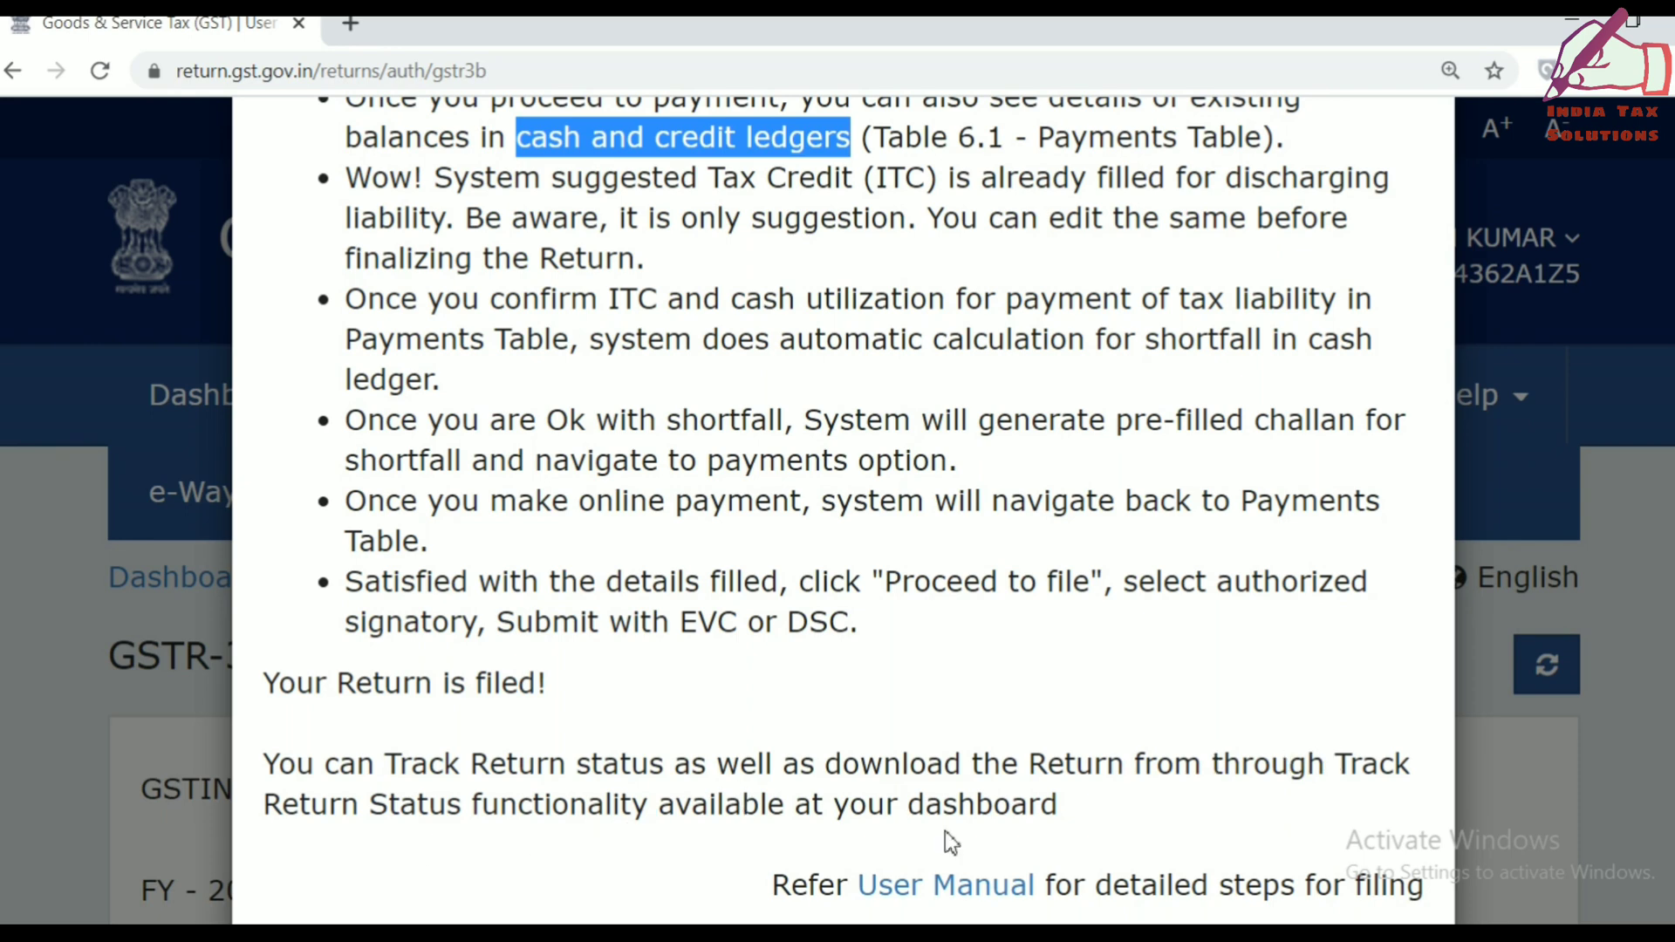
pyautogui.click(989, 821)
pyautogui.scroll(-3, 989, 824)
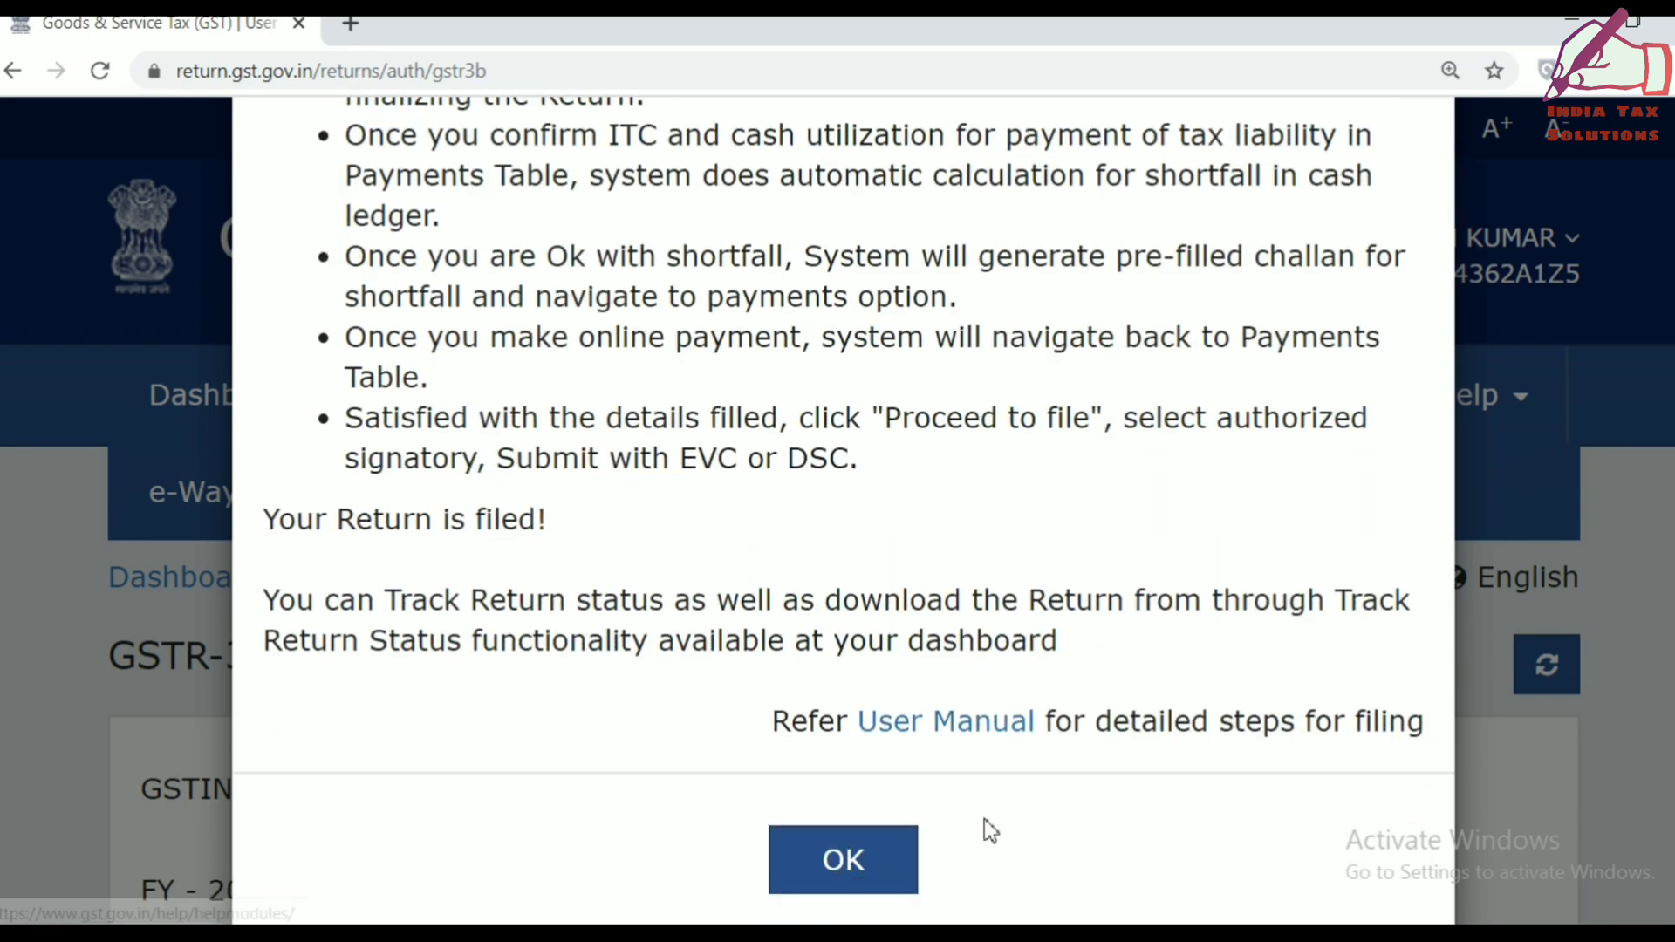
pyautogui.click(890, 738)
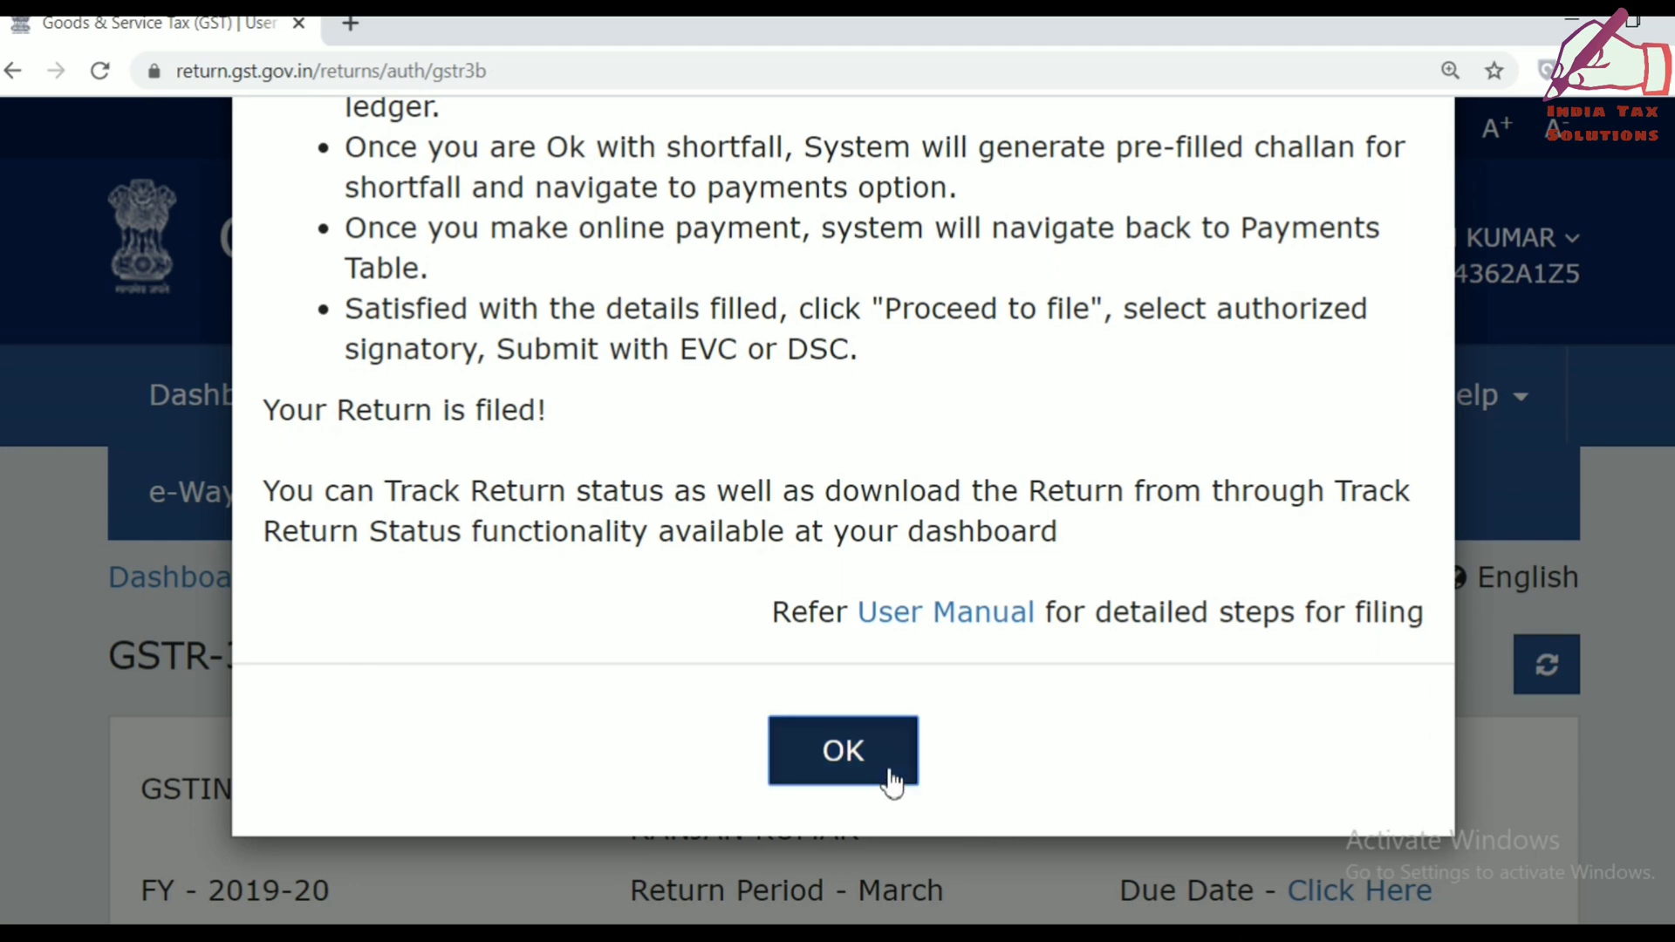
# Scroll to the GSTR-3B questionnaire and highlight the labels of questions A, B and C.
pyautogui.scroll(-8, 890, 779)
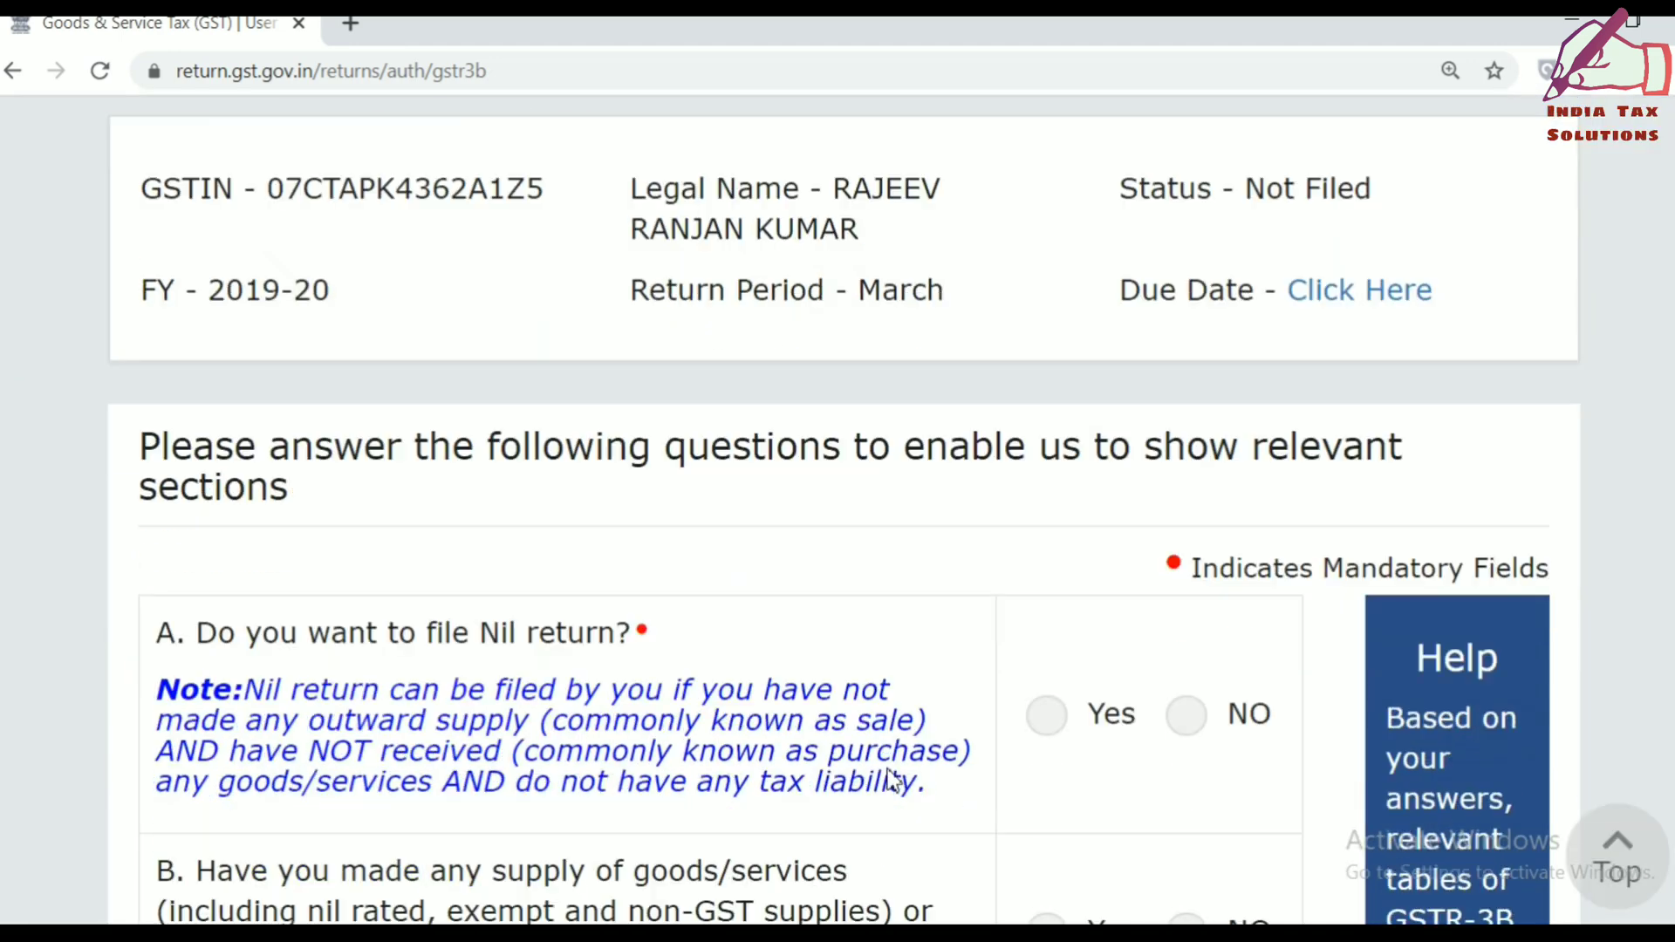
pyautogui.scroll(-3, 890, 772)
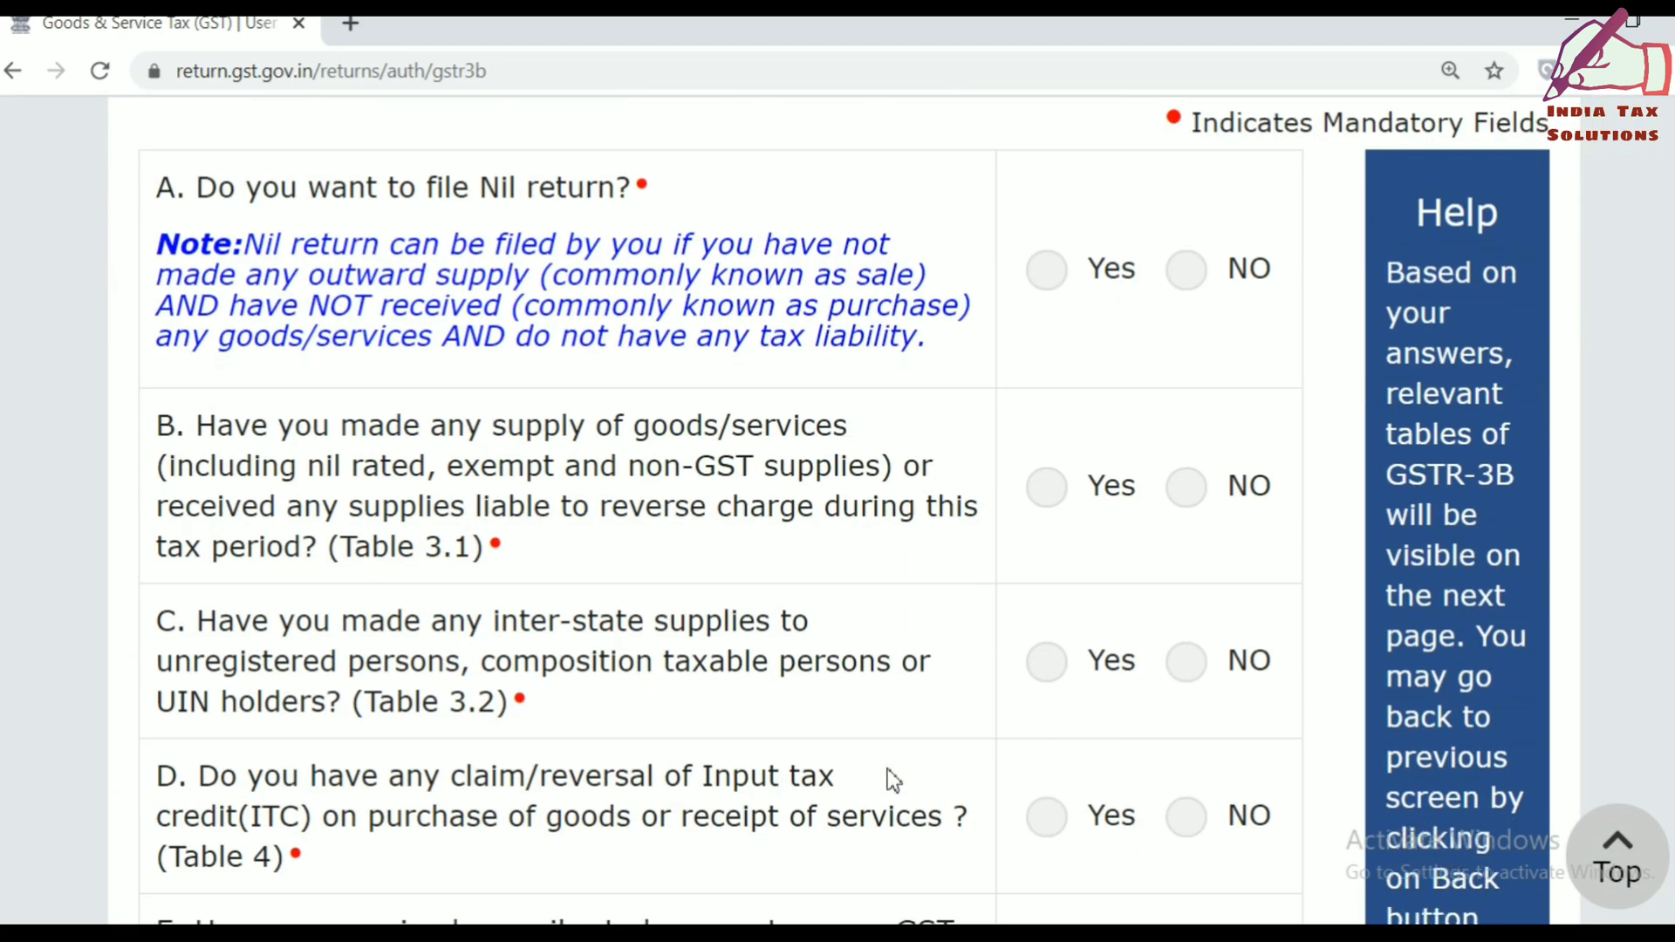
pyautogui.scroll(-1, 890, 775)
pyautogui.scroll(5, 887, 768)
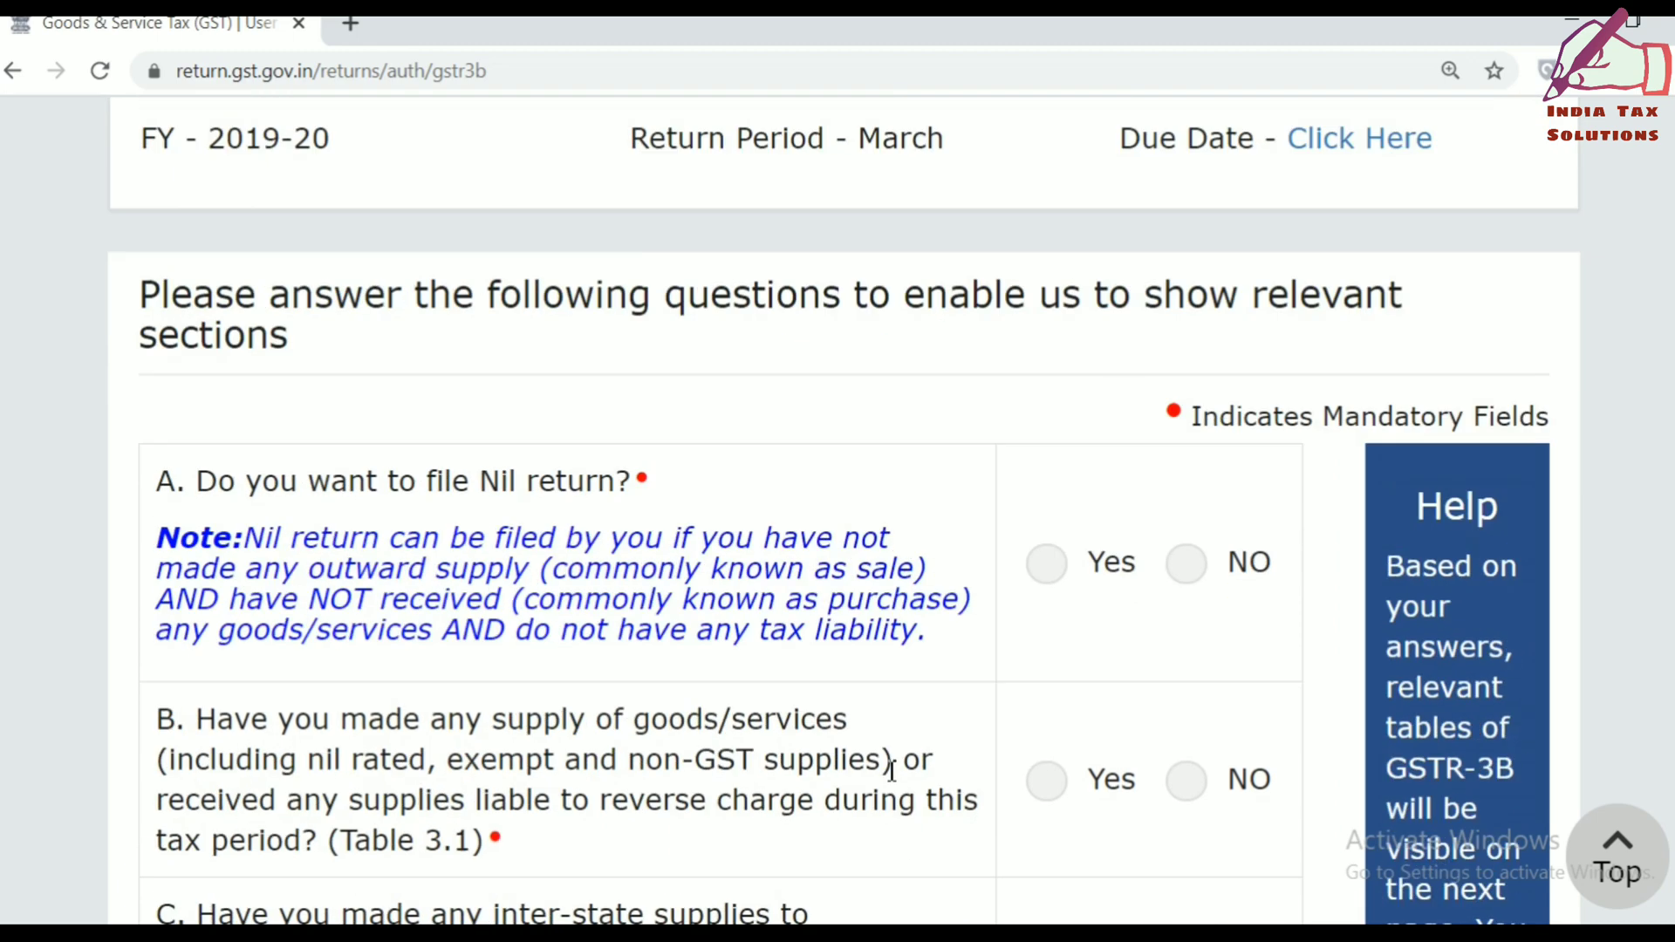
pyautogui.scroll(-2, 892, 779)
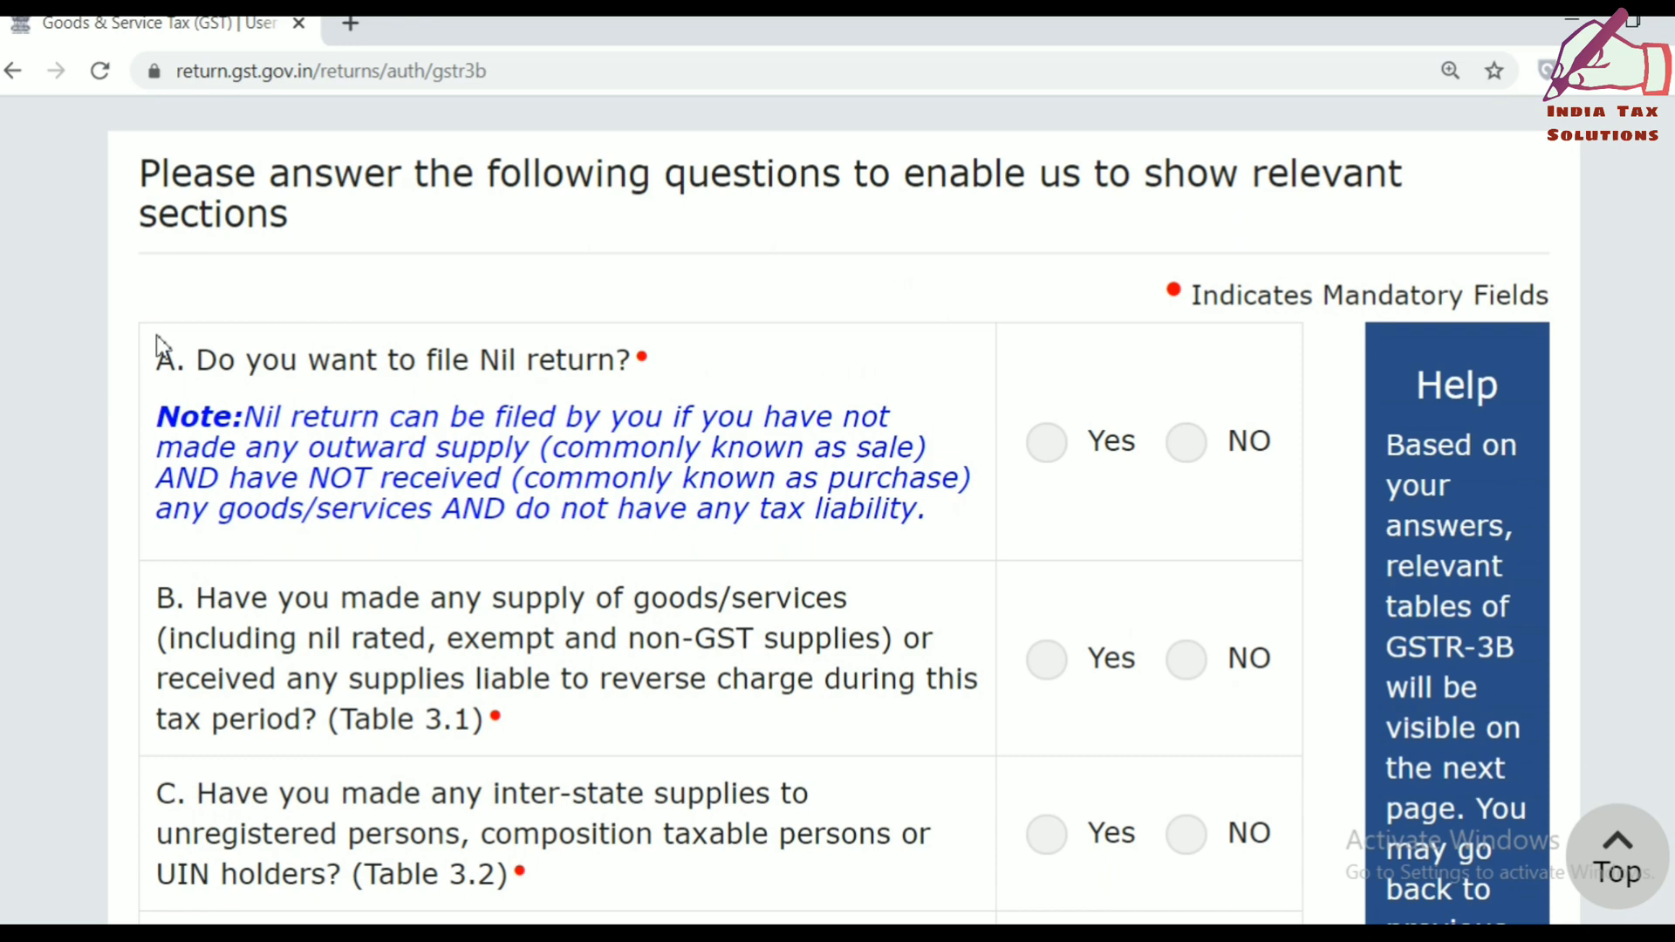
pyautogui.moveTo(158, 358); pyautogui.dragTo(185, 358)
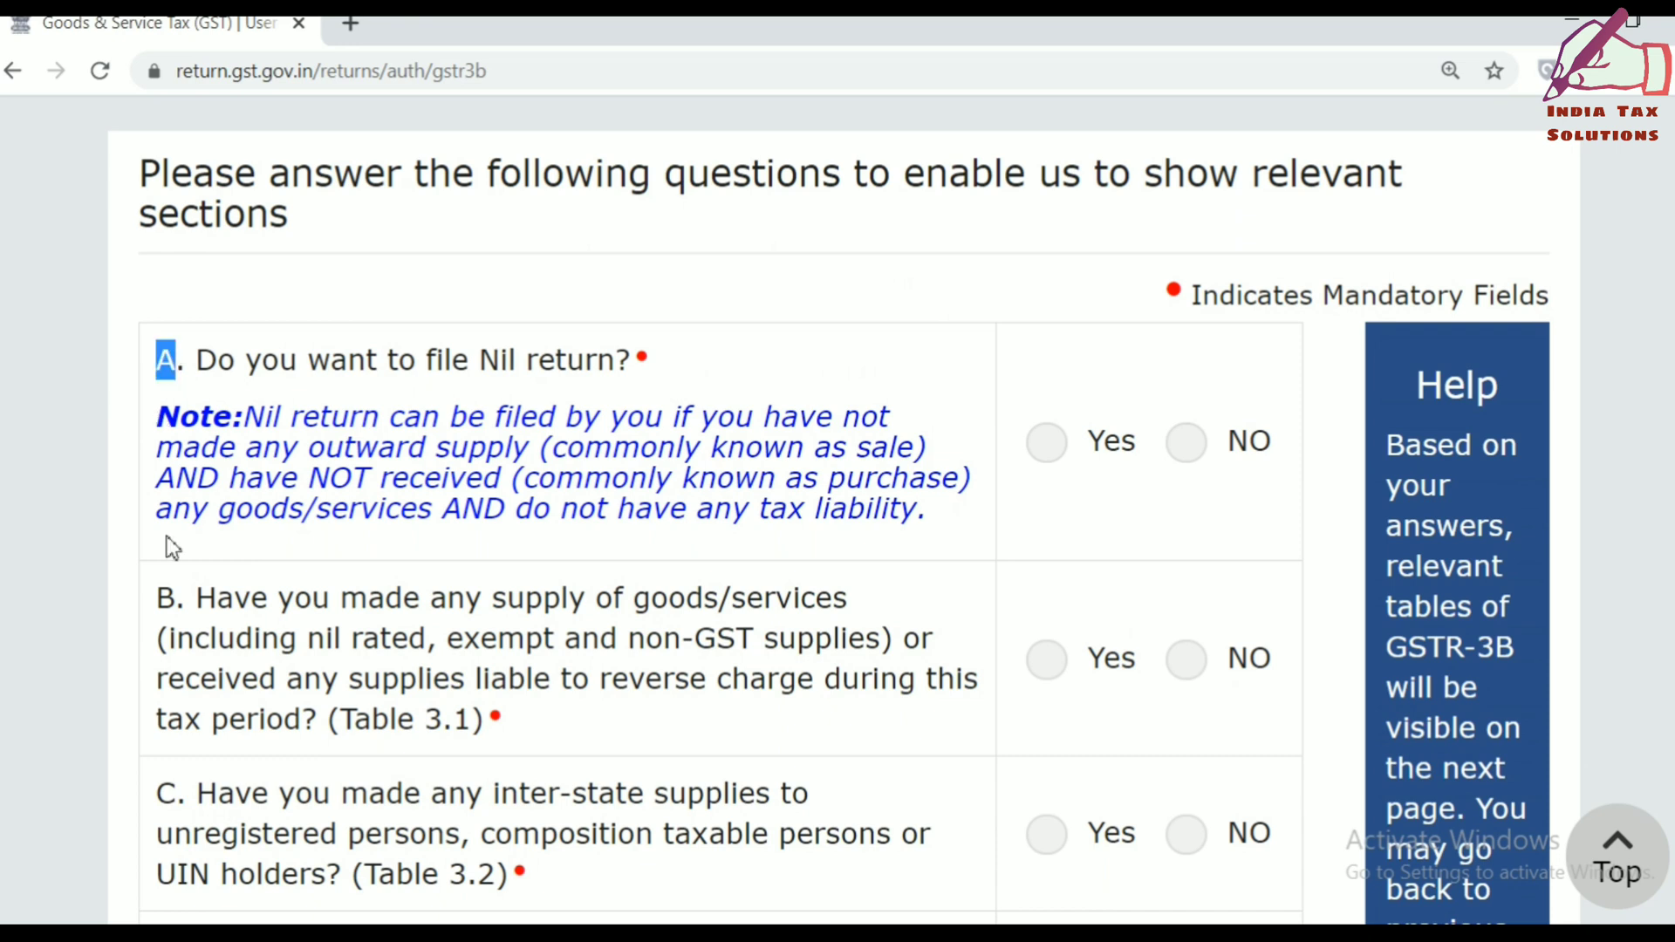
pyautogui.moveTo(157, 600); pyautogui.dragTo(190, 604)
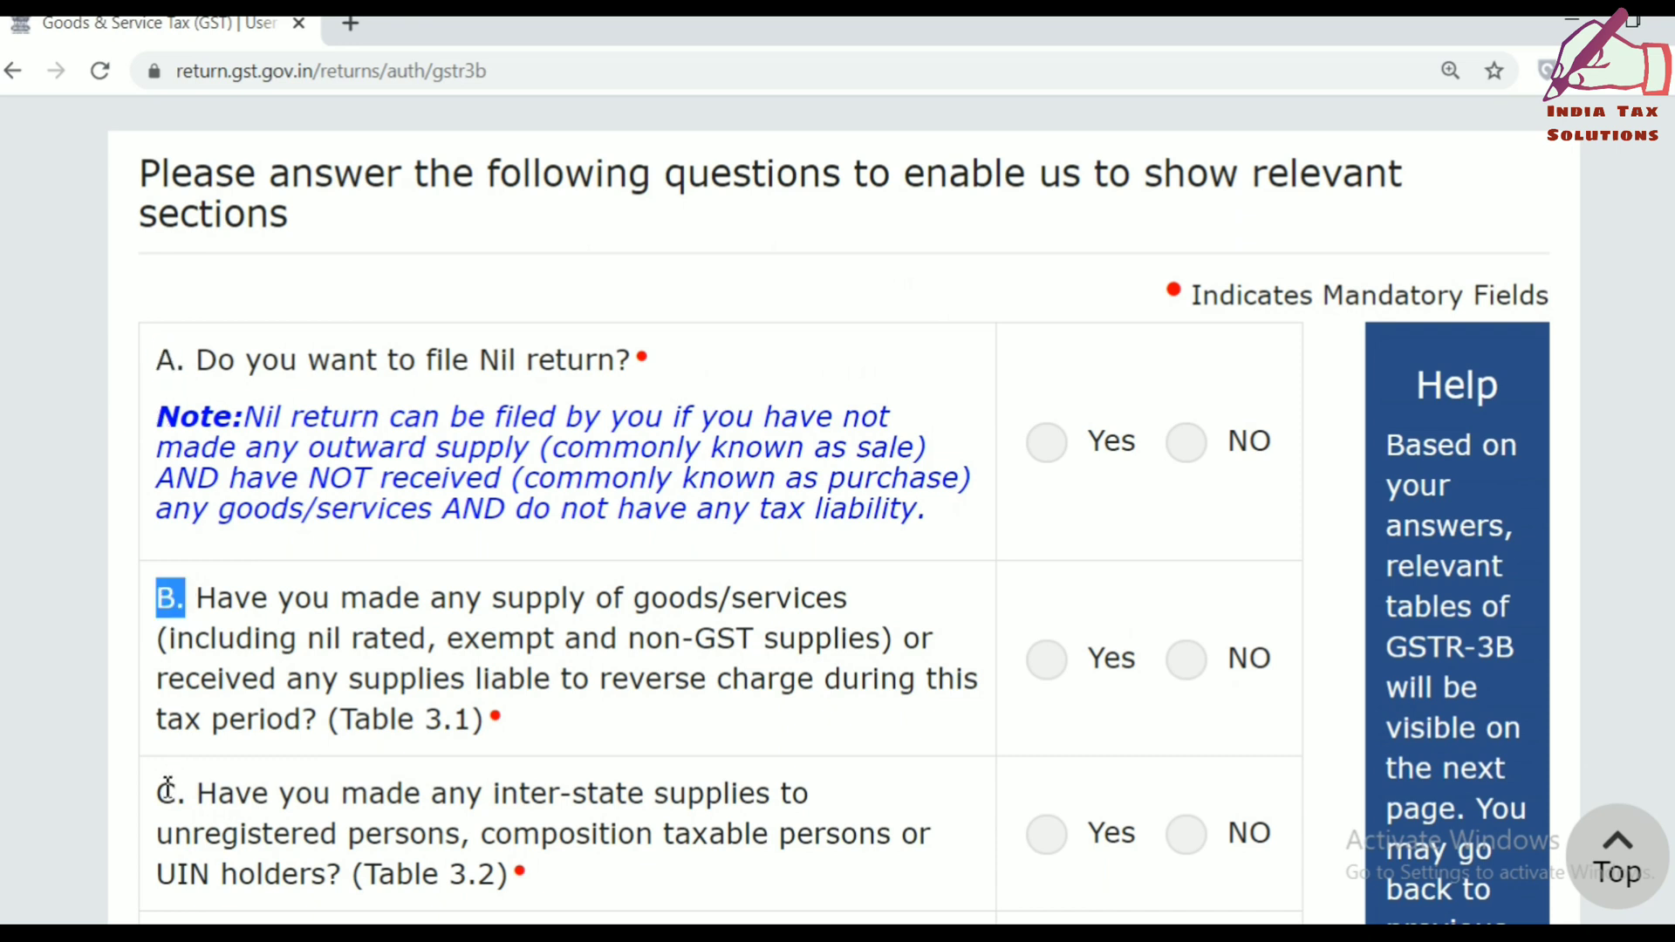
pyautogui.moveTo(157, 792); pyautogui.dragTo(190, 794)
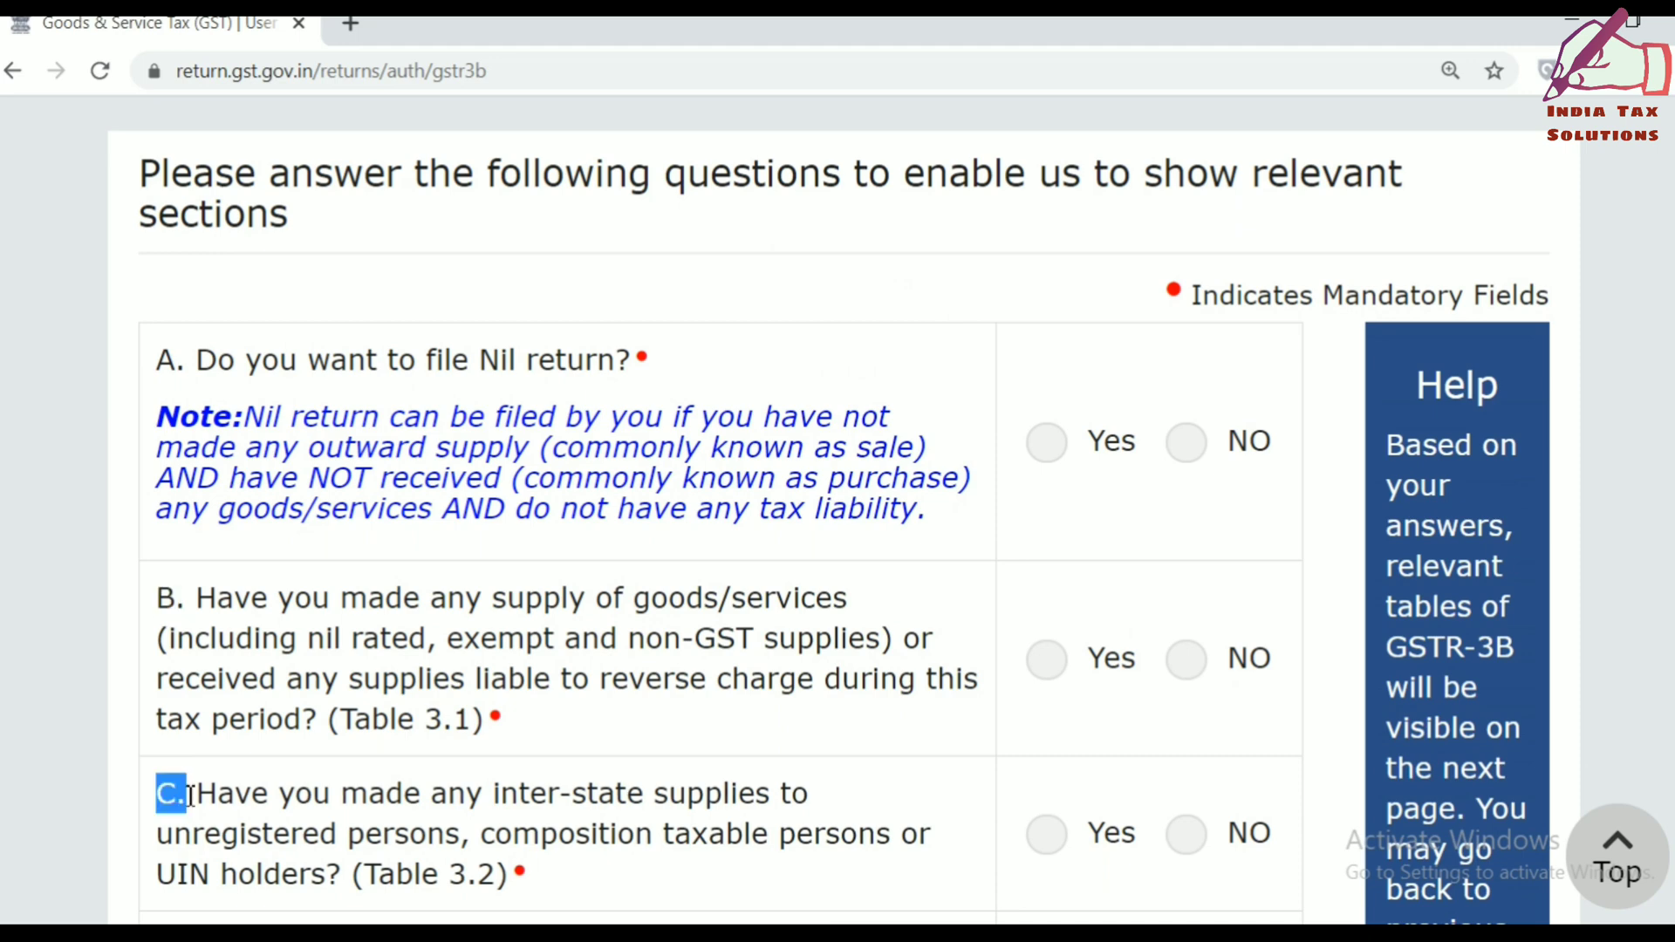
# Highlight the labels of questions D through G while scrolling the rest of the questionnaire.
pyautogui.scroll(-5, 190, 794)
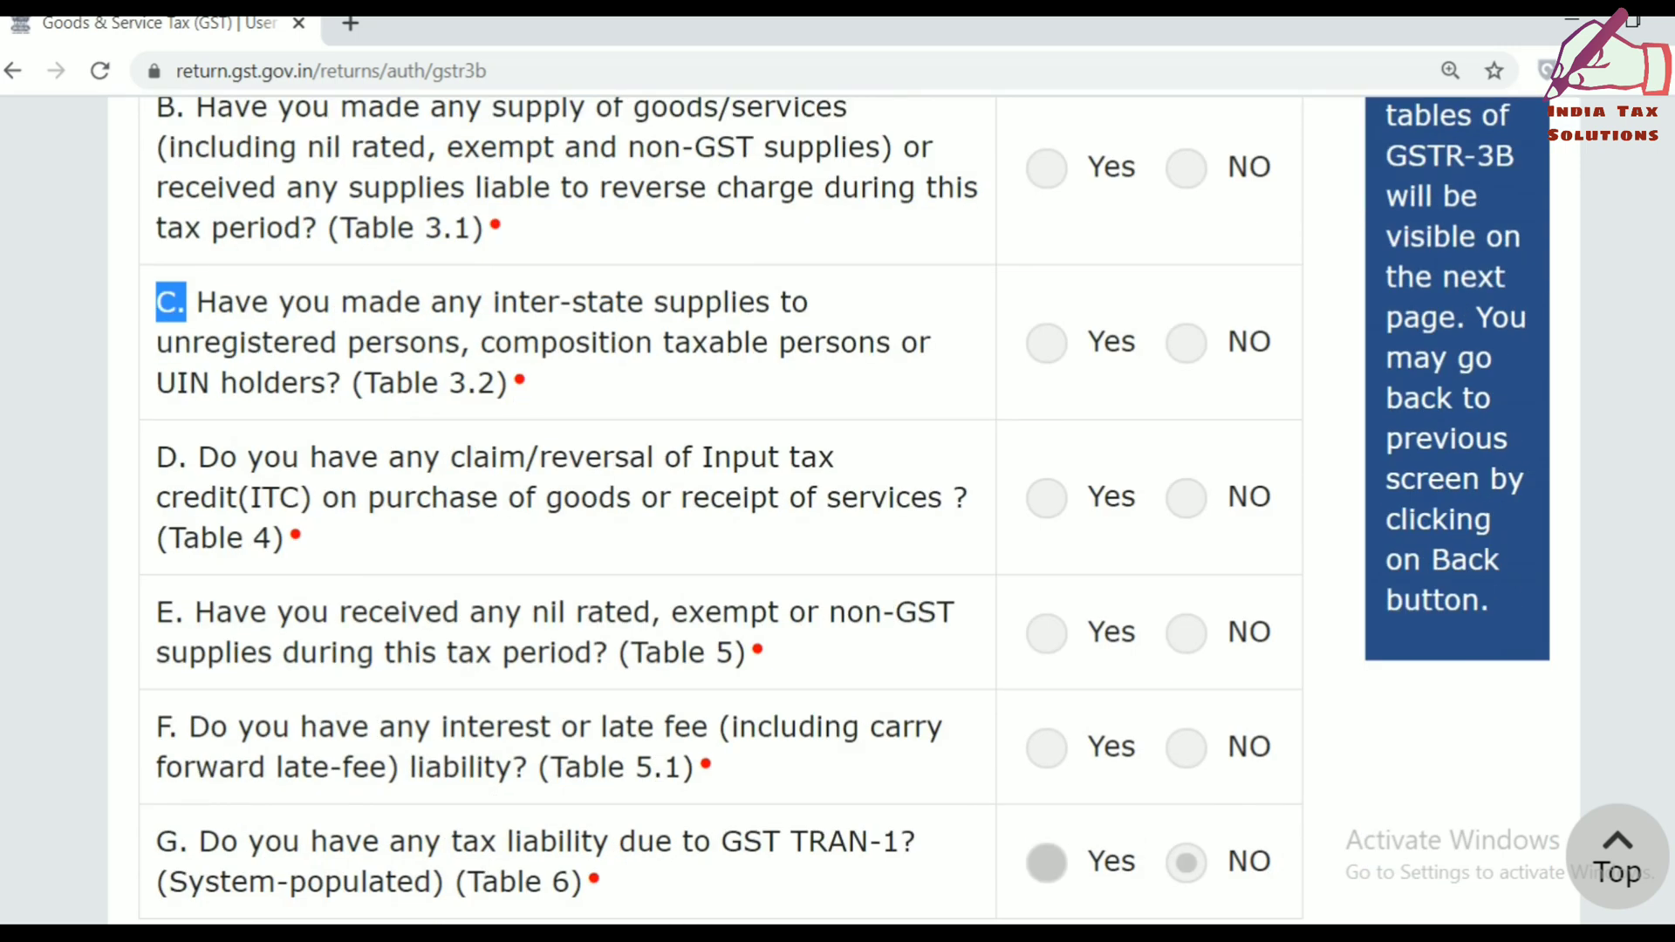
pyautogui.moveTo(164, 463); pyautogui.dragTo(206, 458)
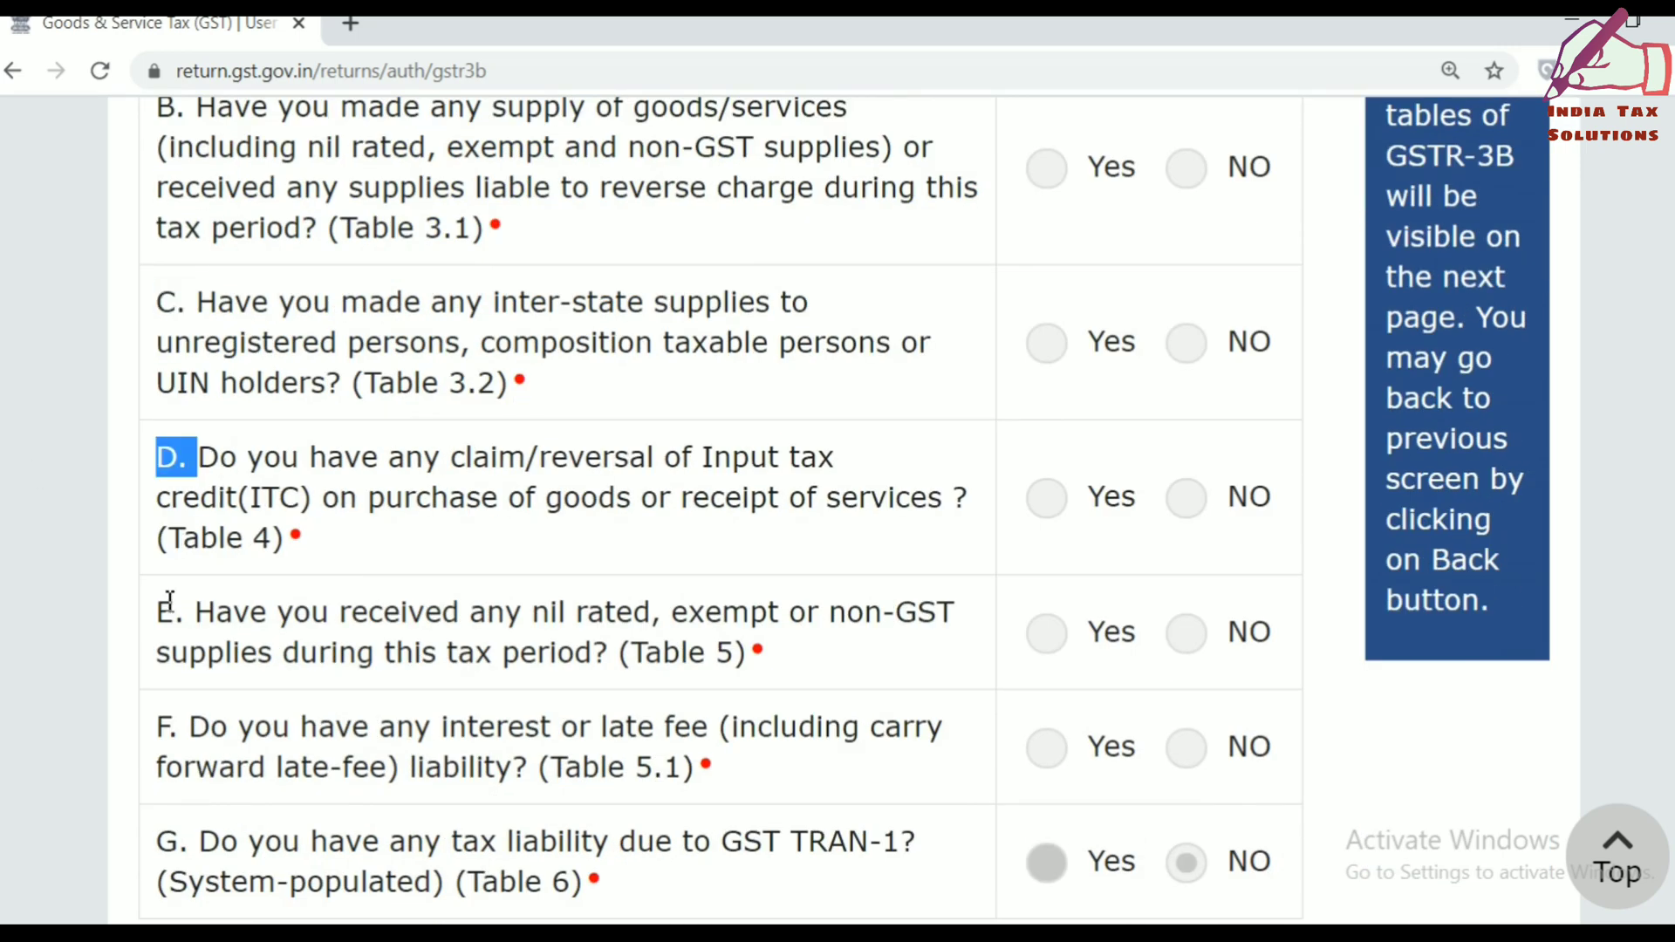
pyautogui.moveTo(160, 611); pyautogui.dragTo(171, 611)
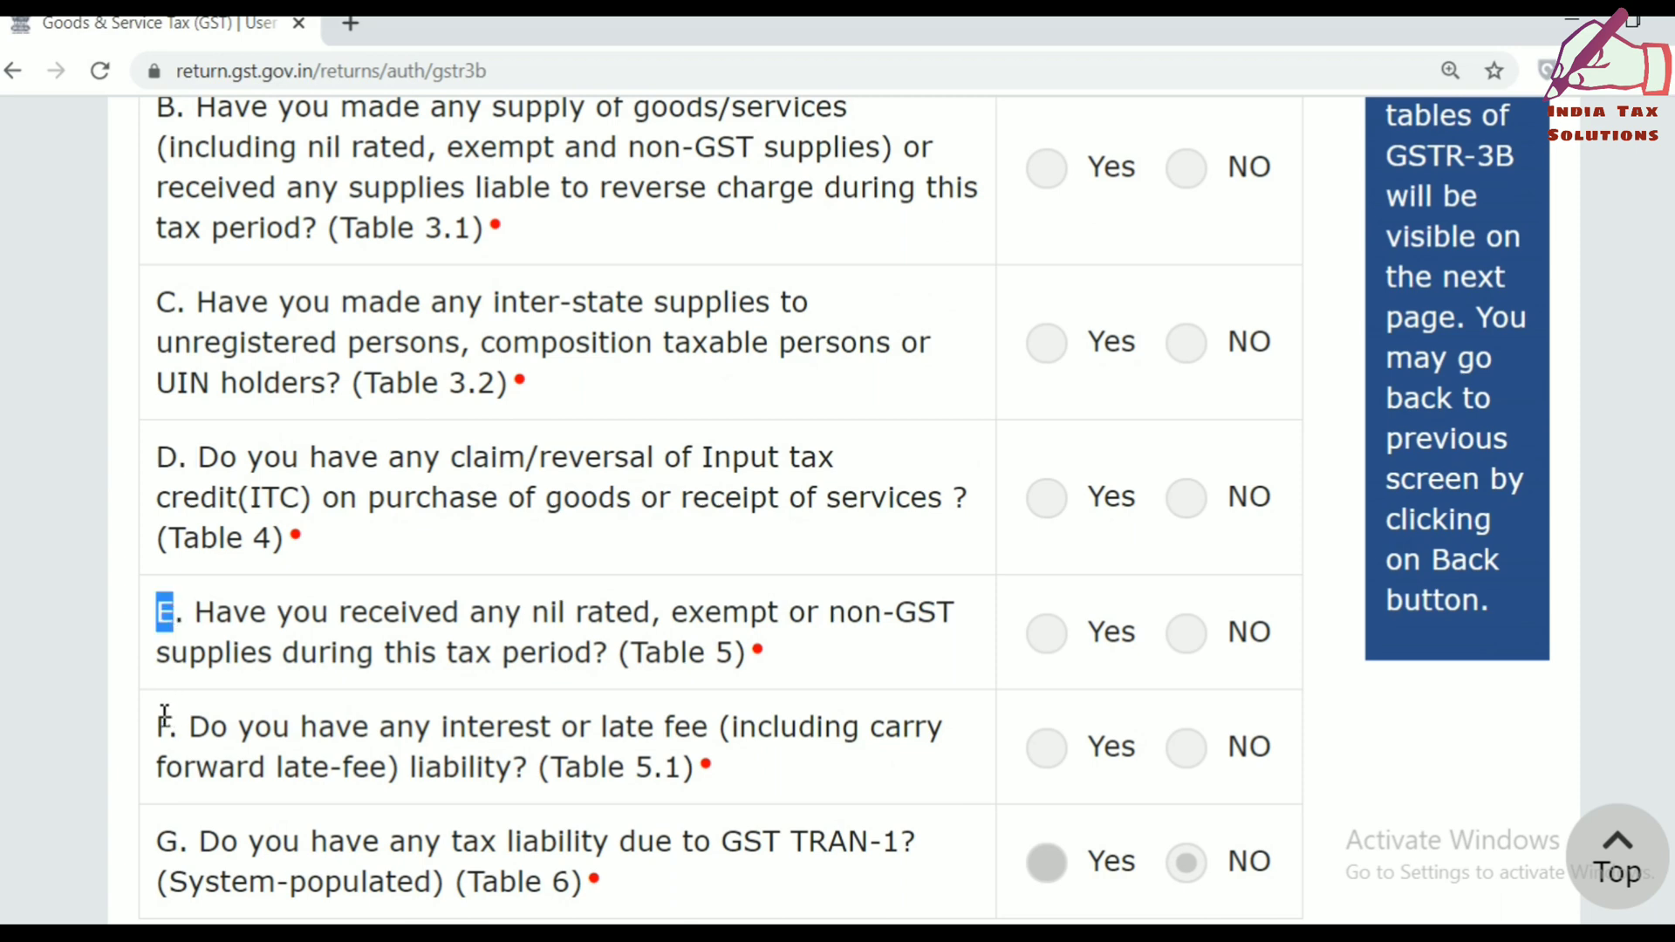
pyautogui.moveTo(158, 726); pyautogui.dragTo(191, 726)
pyautogui.moveTo(160, 842); pyautogui.dragTo(198, 842)
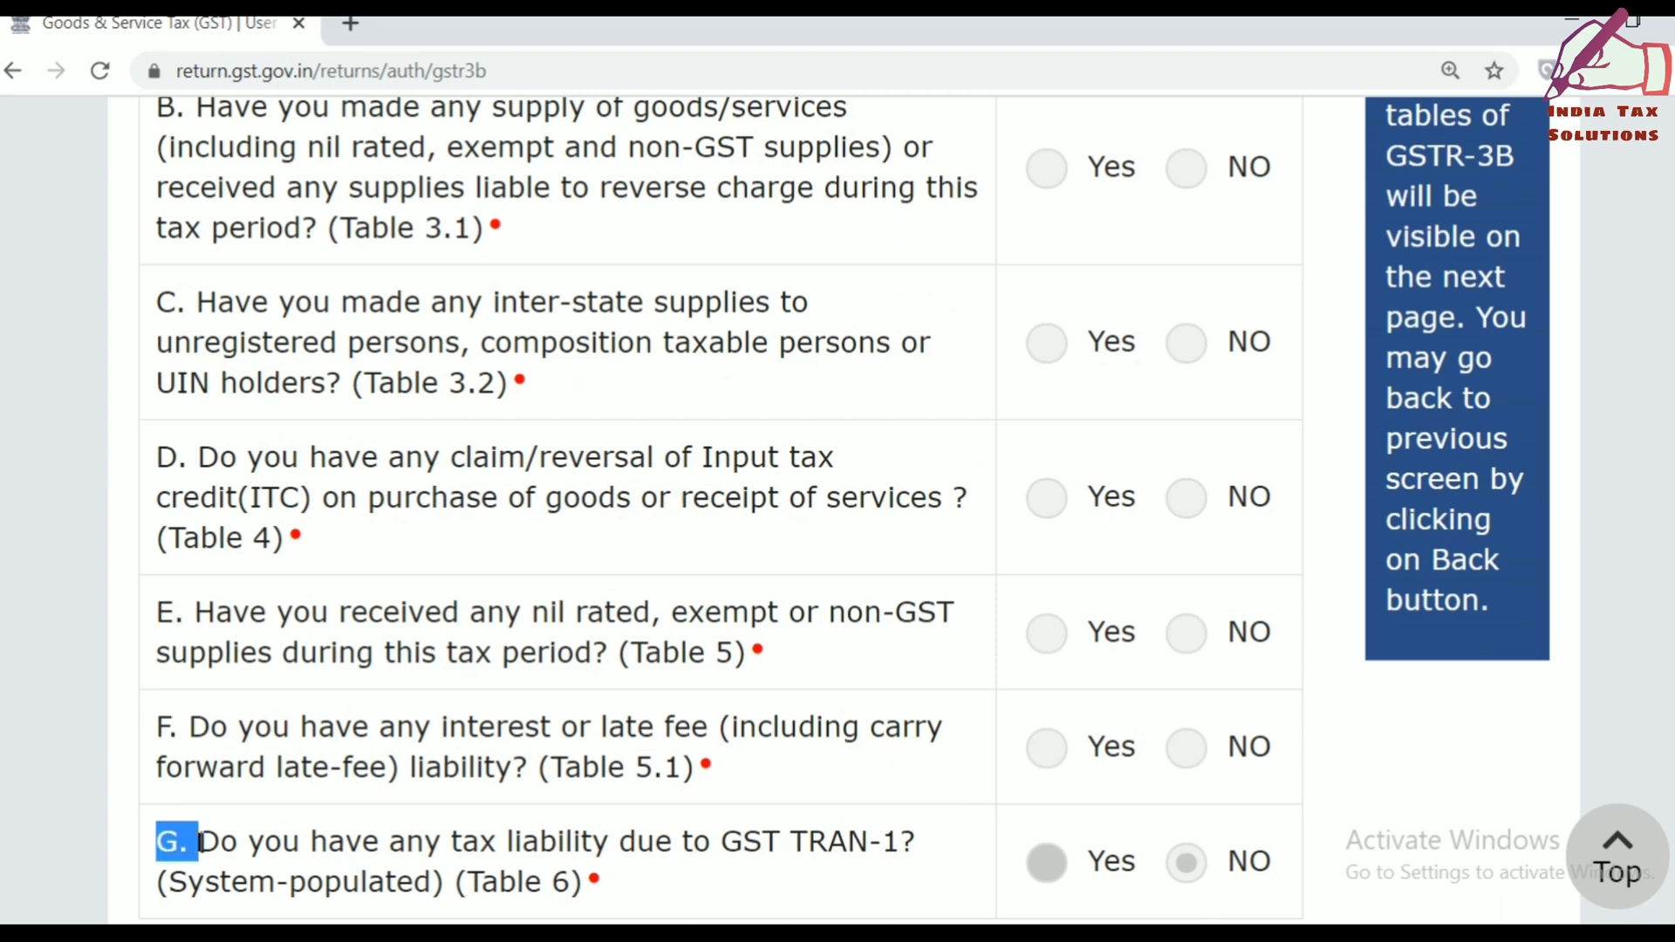
pyautogui.scroll(-5, 195, 840)
pyautogui.scroll(15, 193, 846)
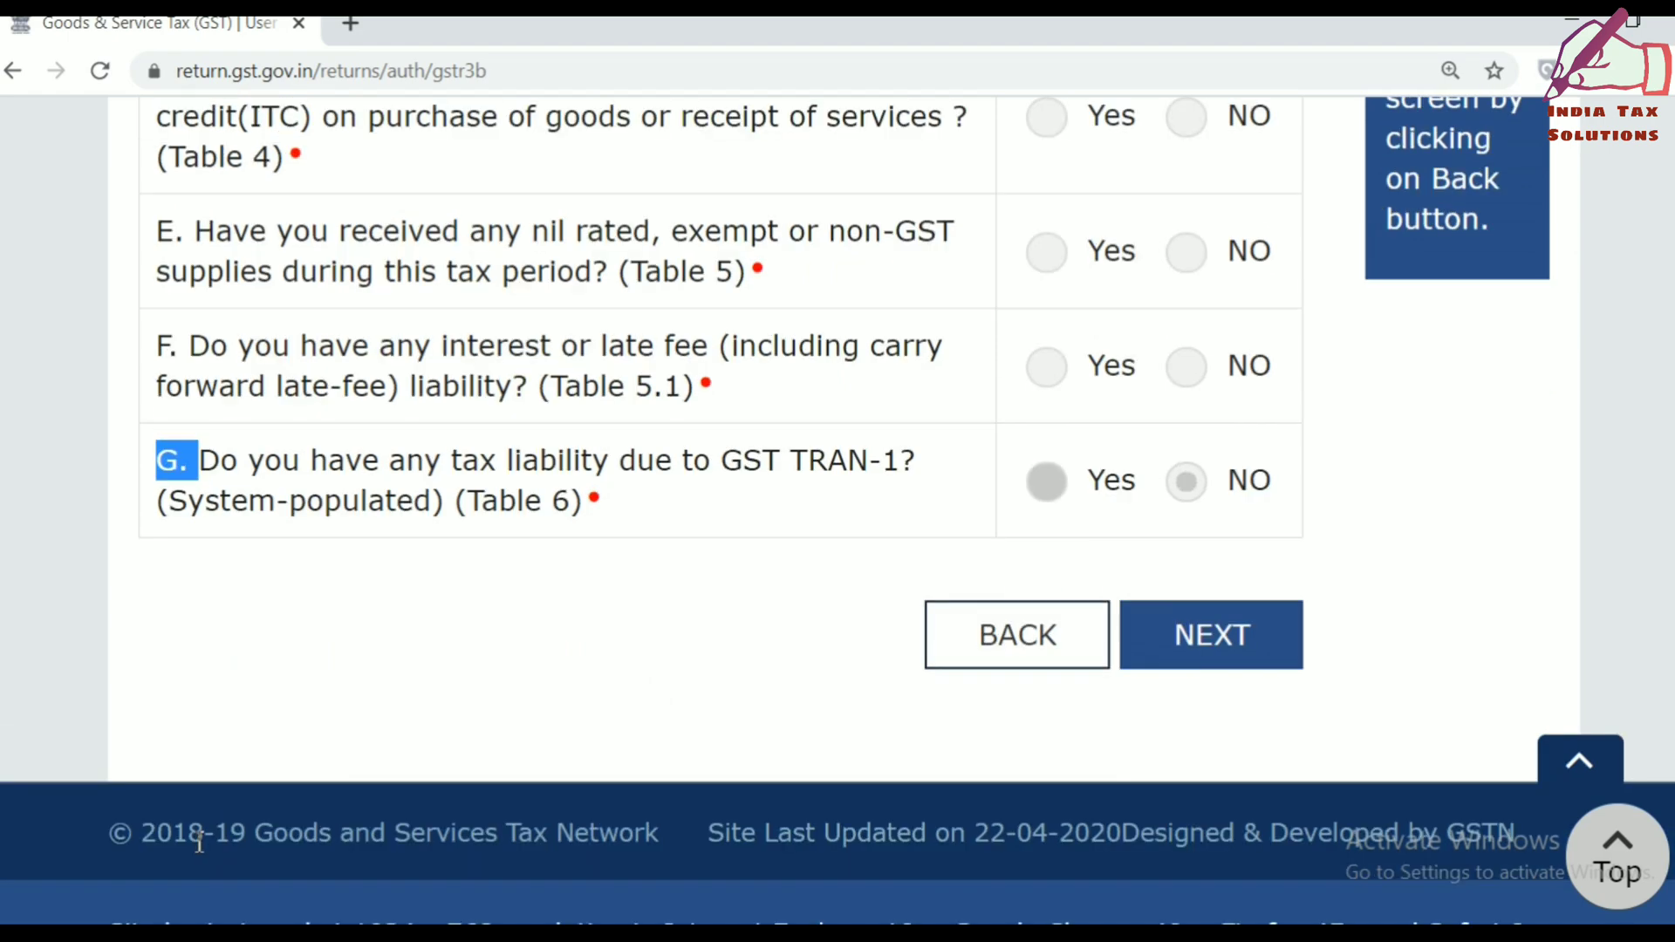
pyautogui.scroll(-5, 198, 842)
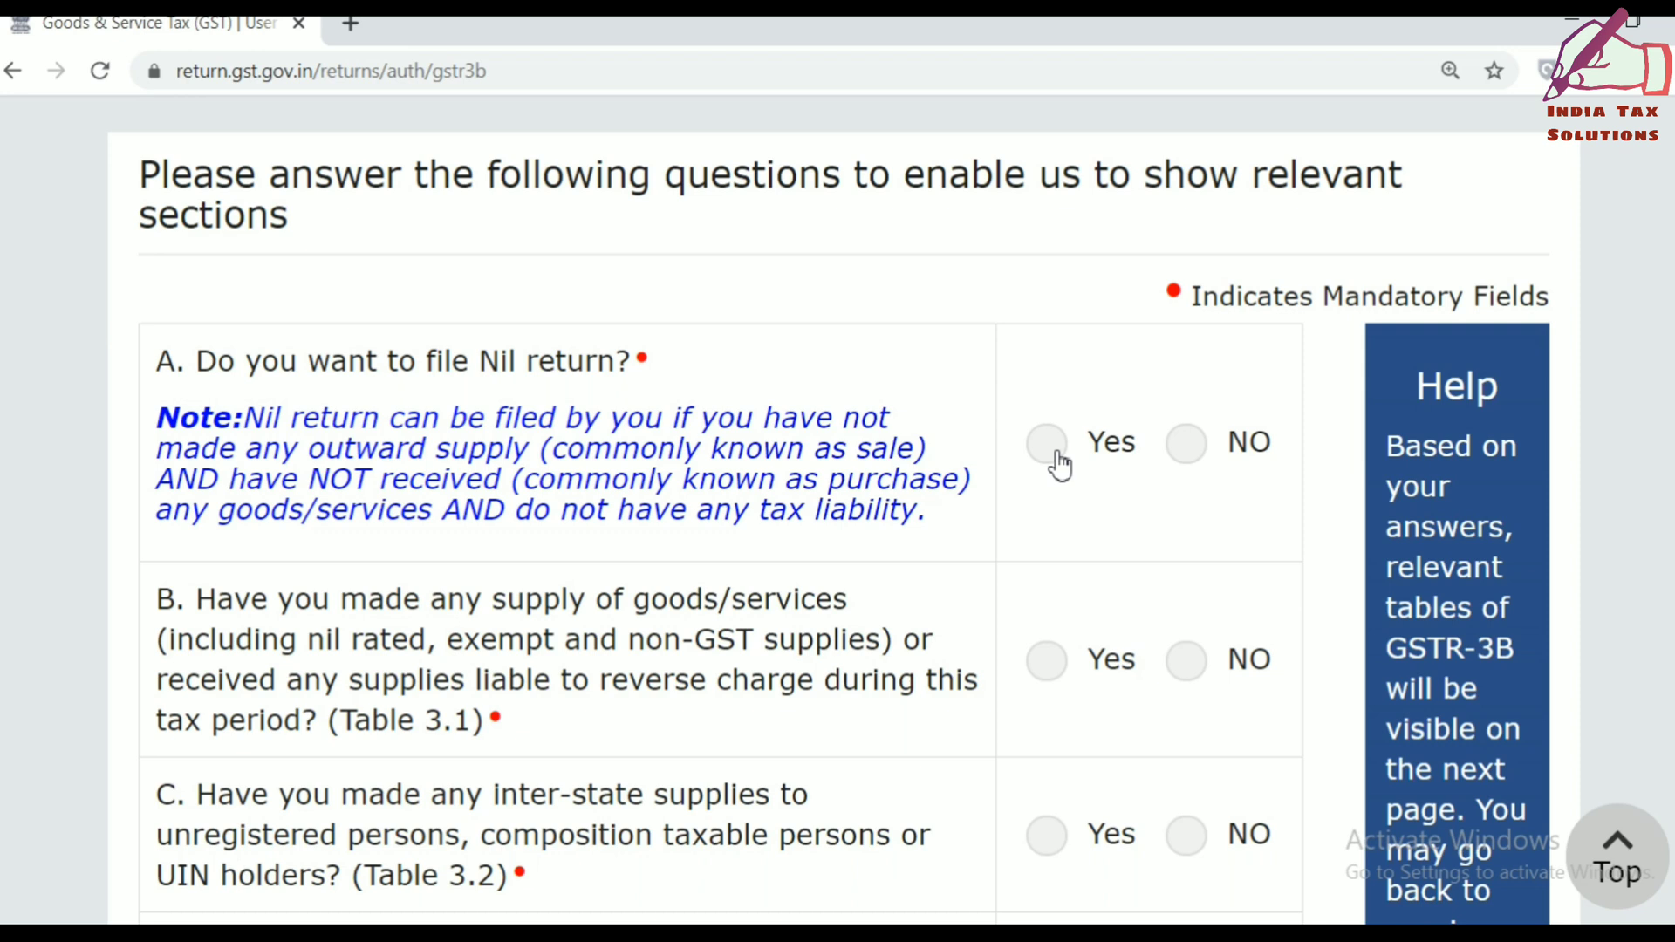
# Answer NO to question A (Nil return) and question B on supplies.
pyautogui.click(1197, 452)
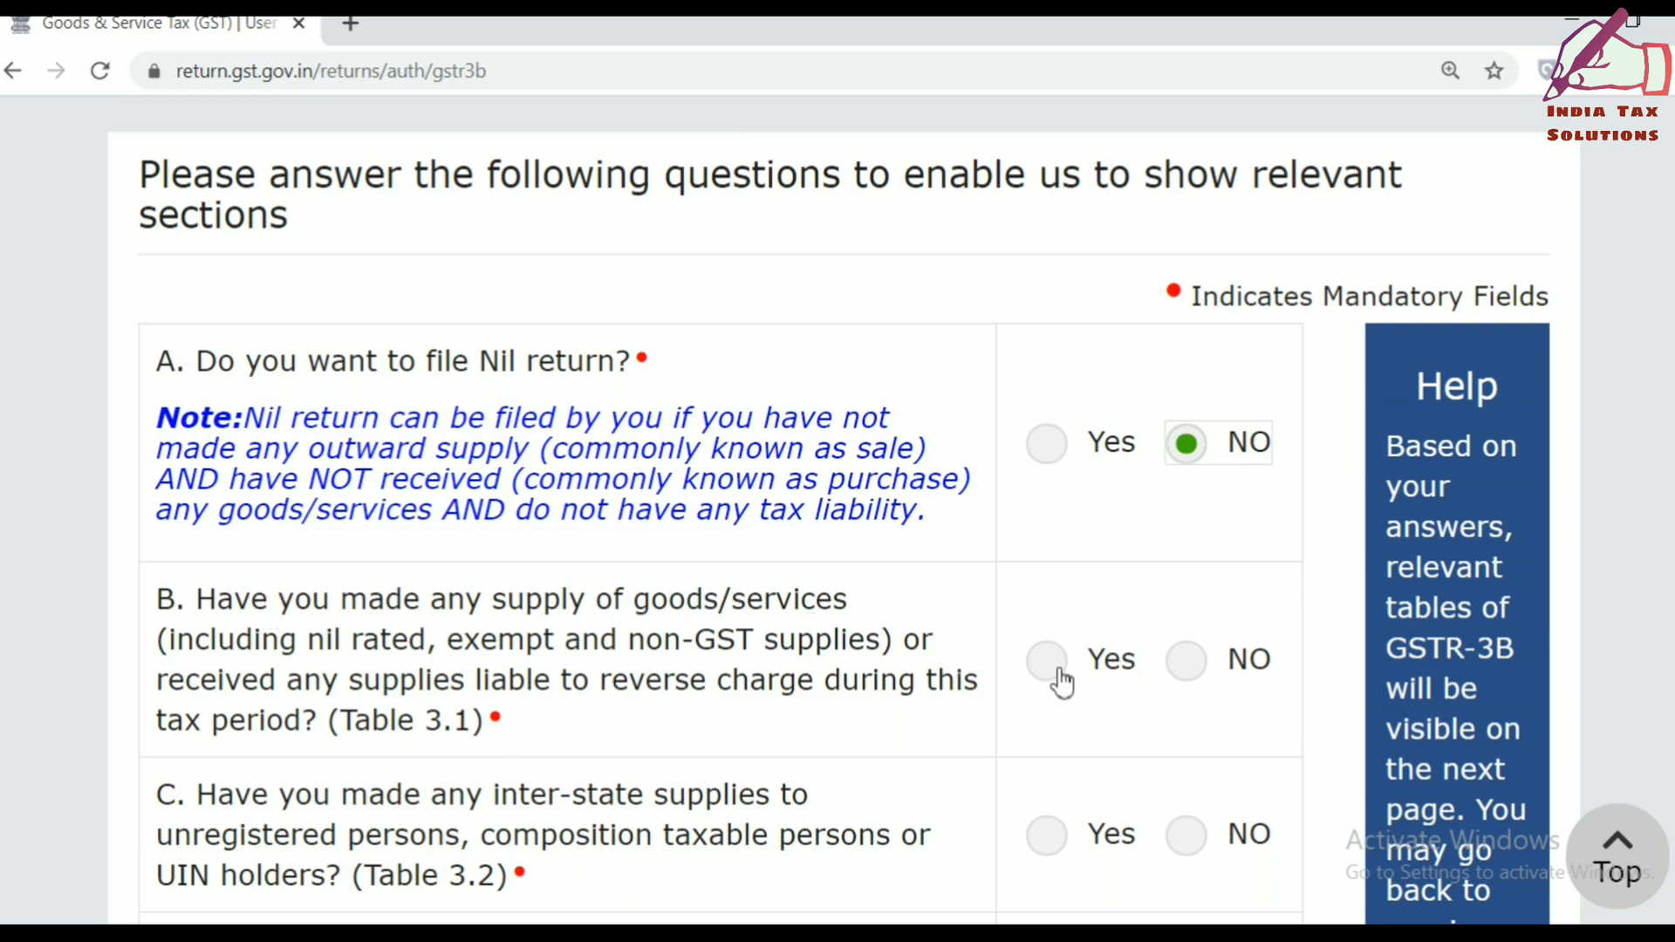
pyautogui.click(1188, 670)
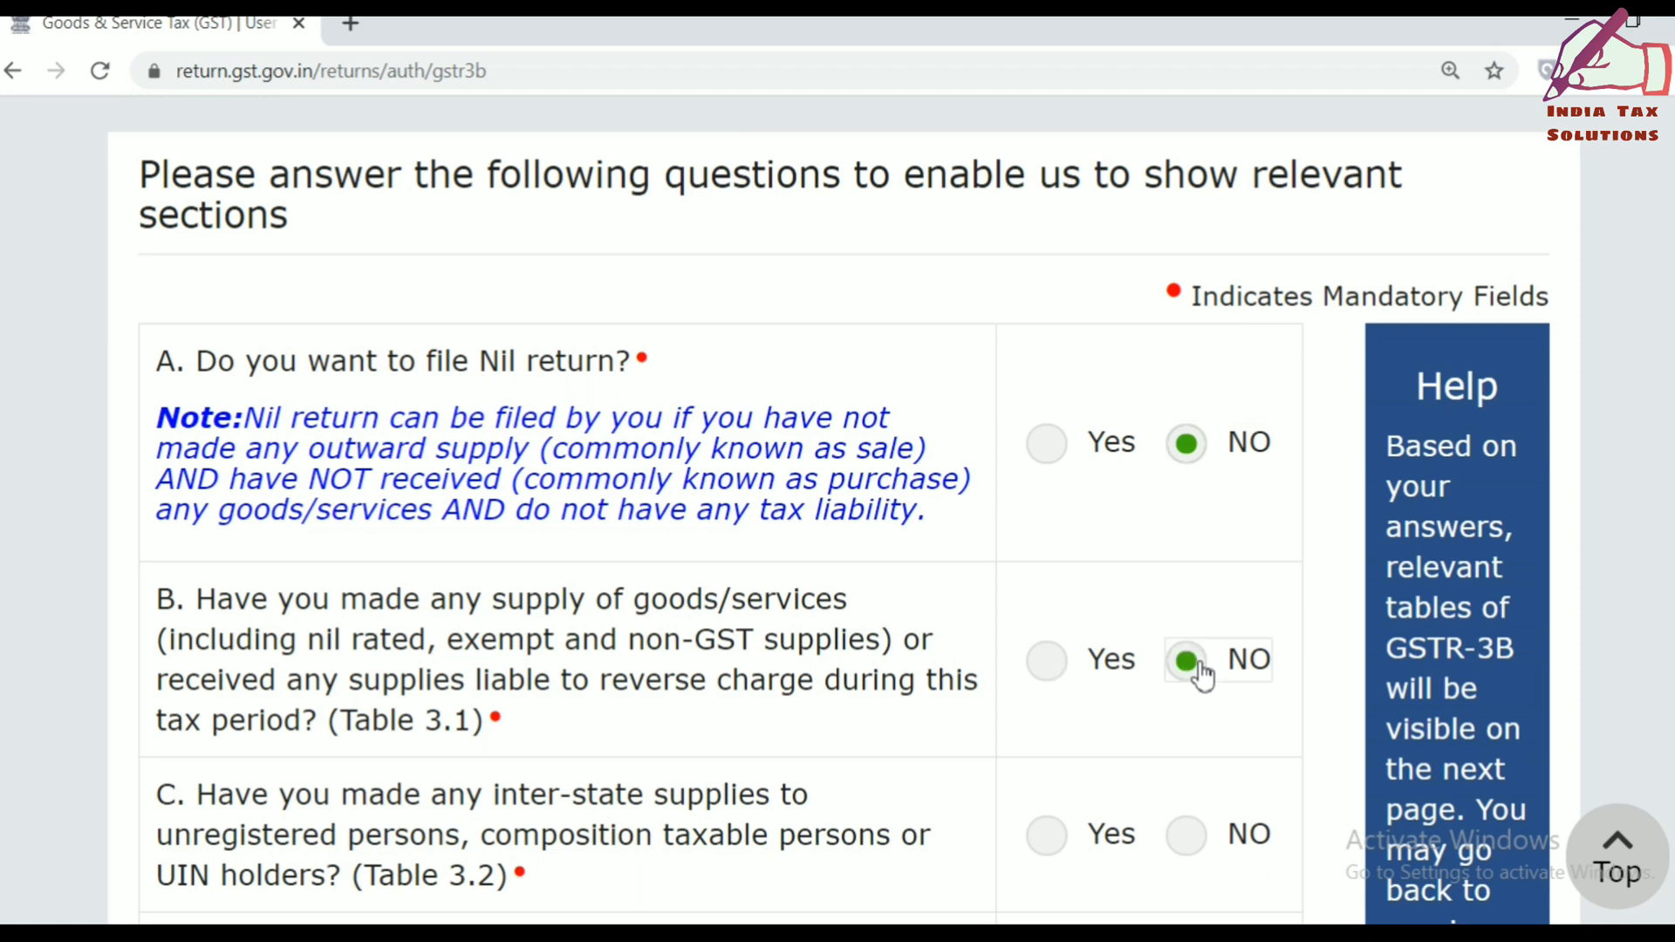
pyautogui.press('Left')
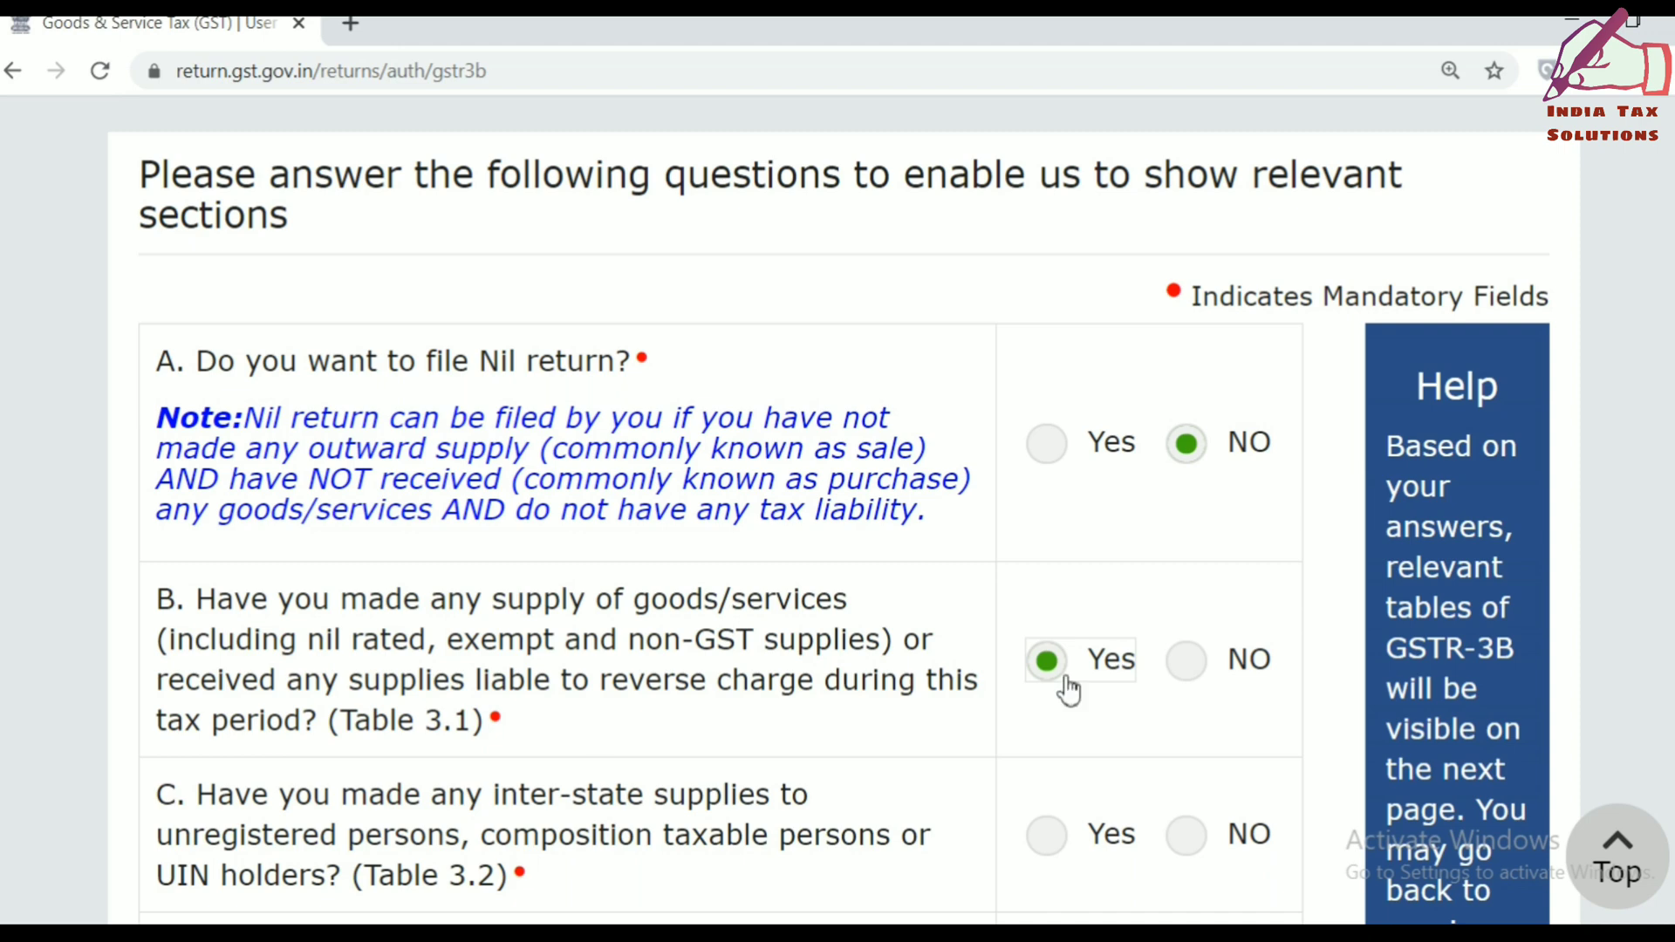
pyautogui.click(1207, 666)
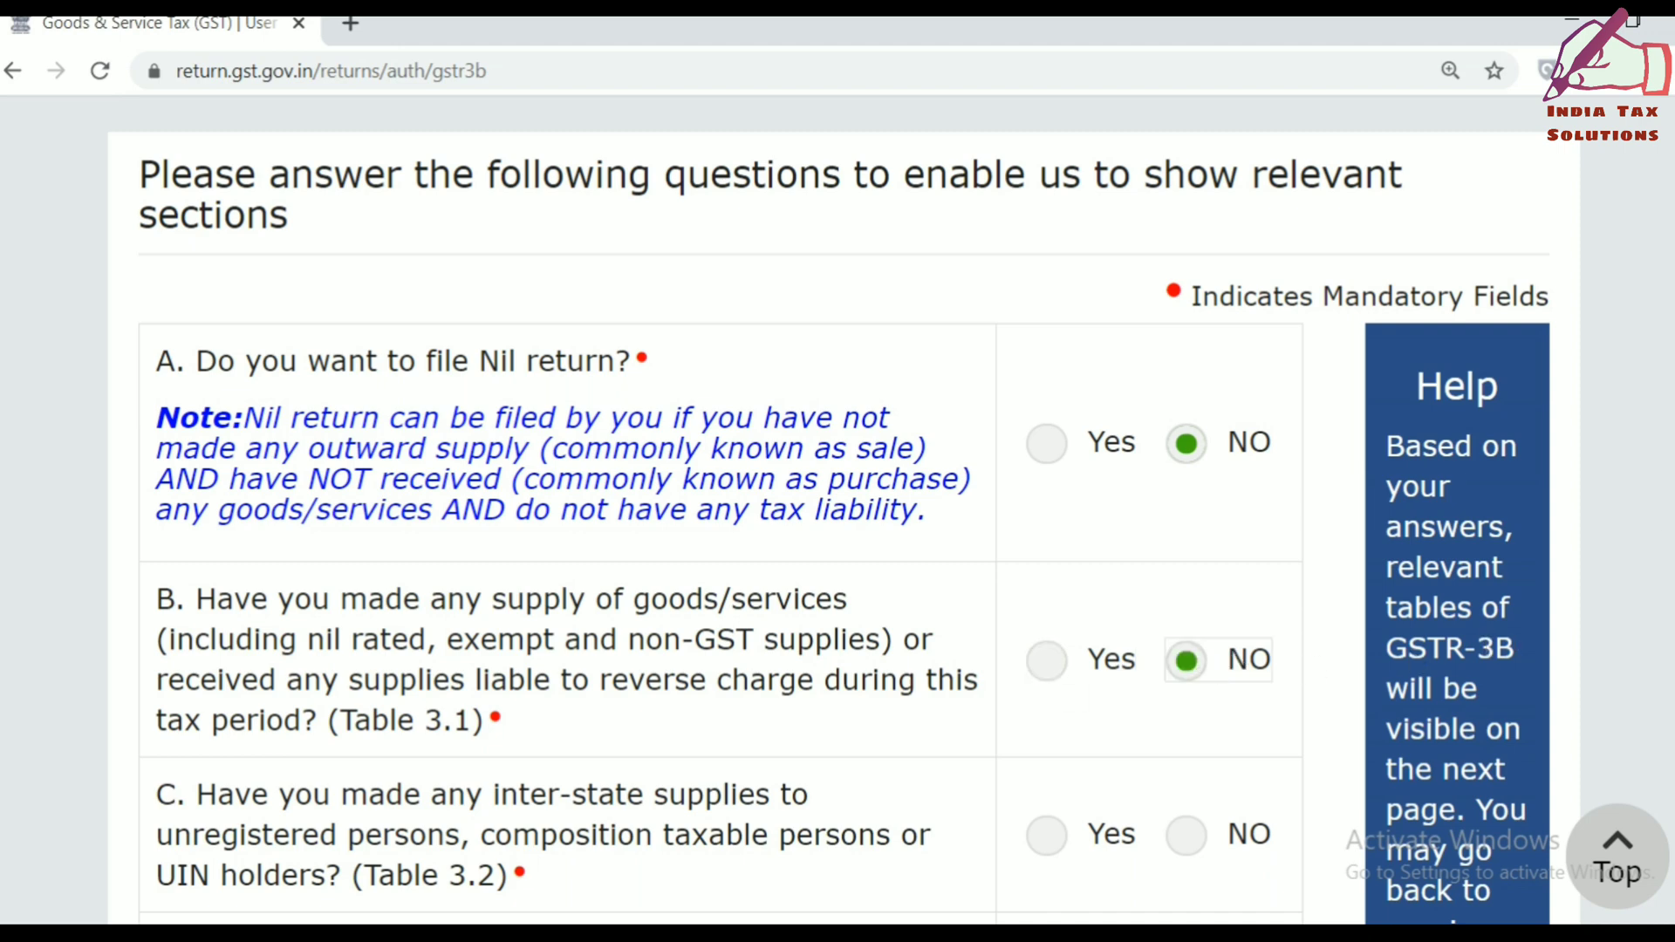
pyautogui.scroll(-4, 838, 510)
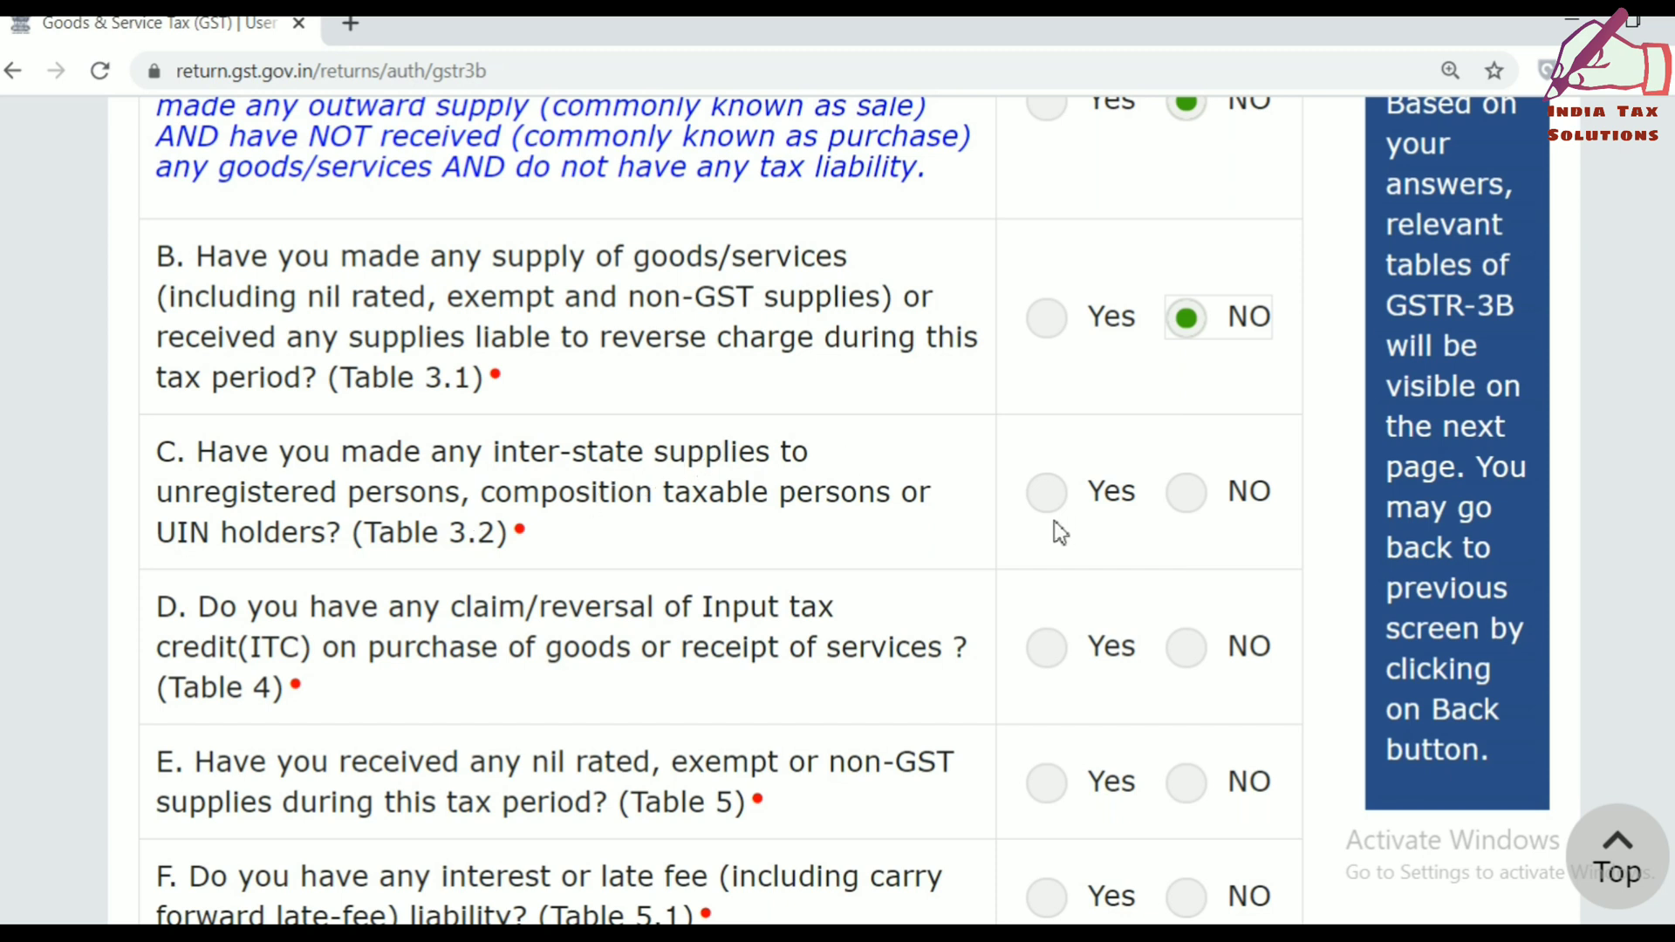
# Answer NO to questions C (inter-state supplies), D (ITC), E (nil rated) and F (interest/late fee).
pyautogui.click(1206, 513)
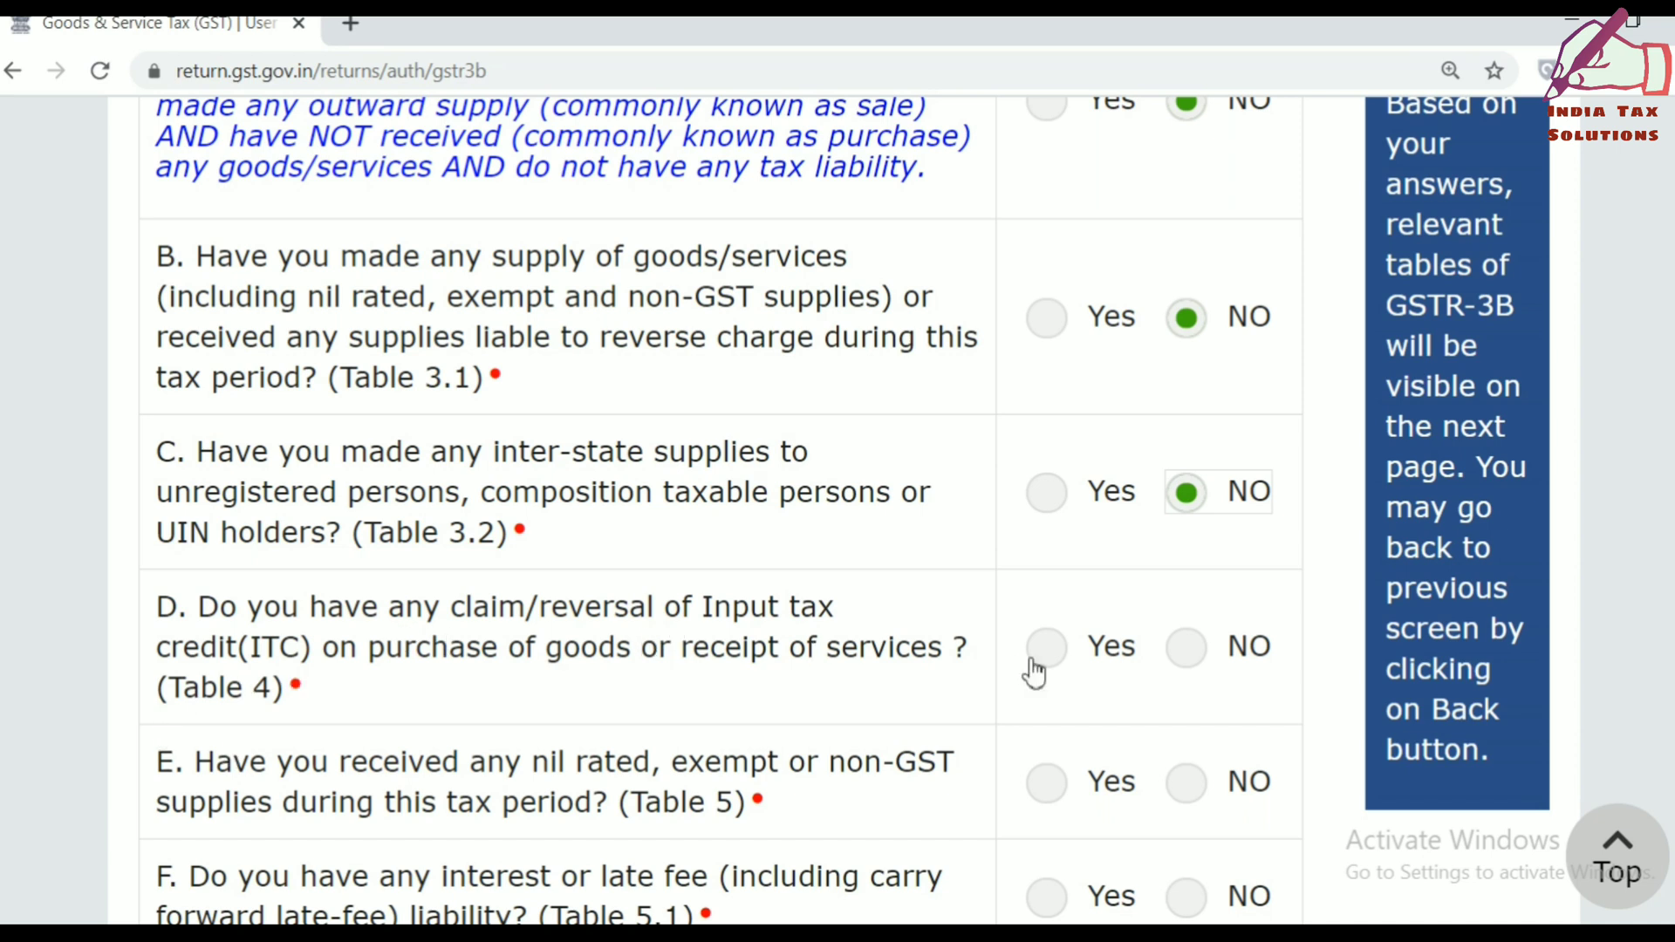
pyautogui.click(1211, 663)
pyautogui.scroll(-4, 820, 524)
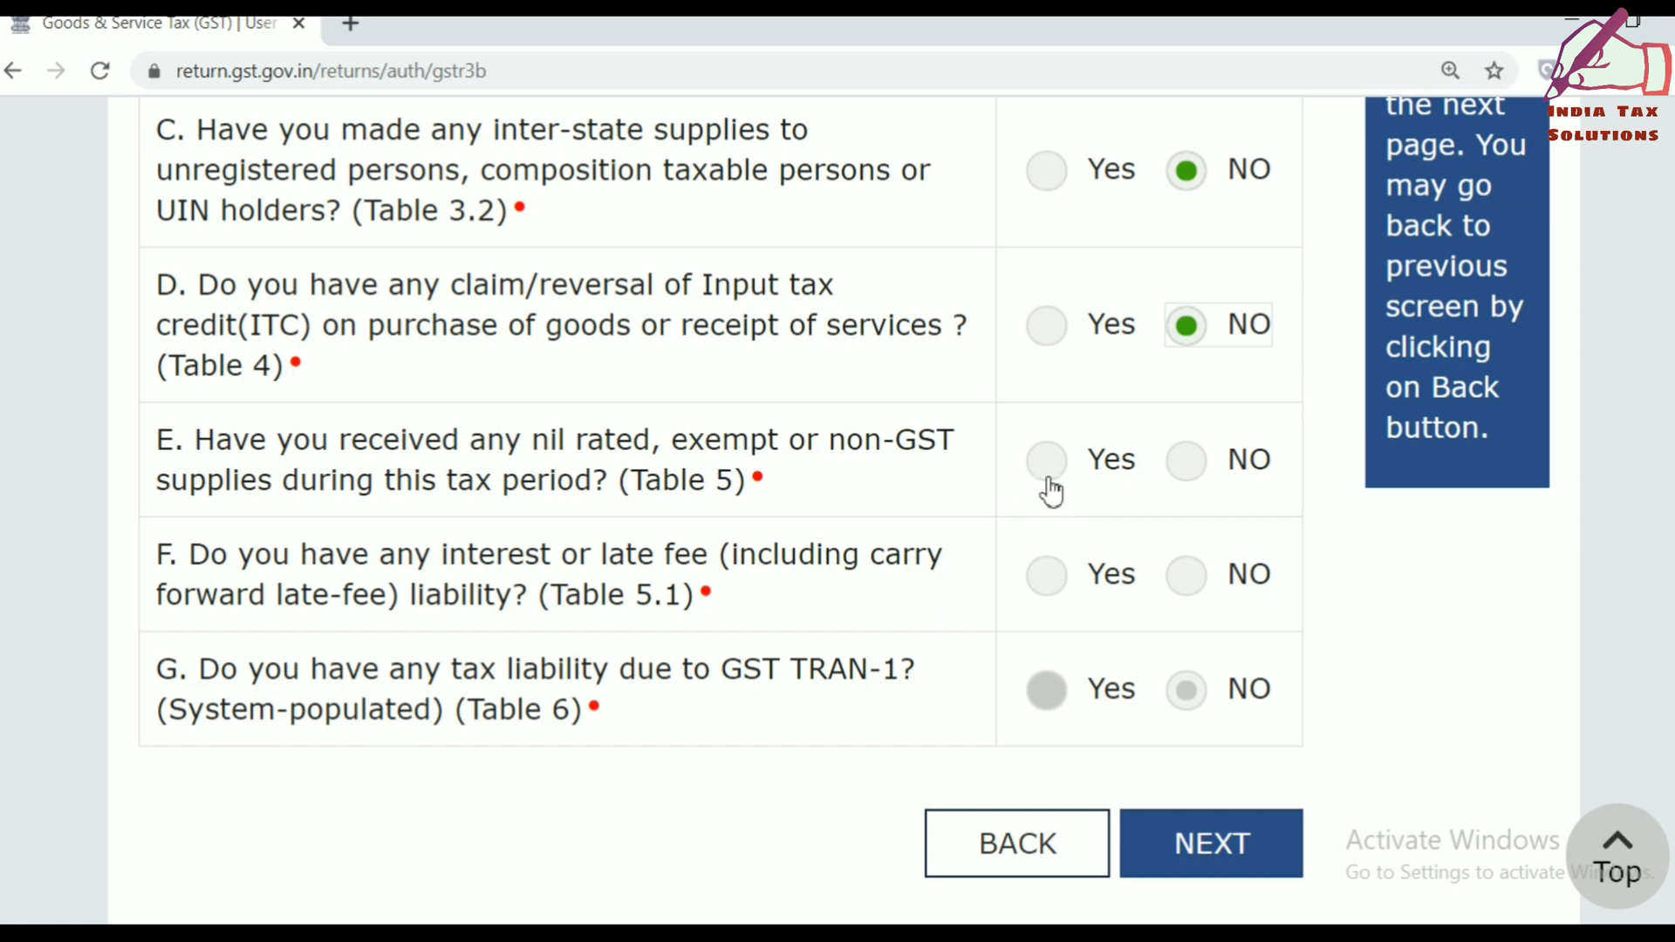
pyautogui.click(1219, 476)
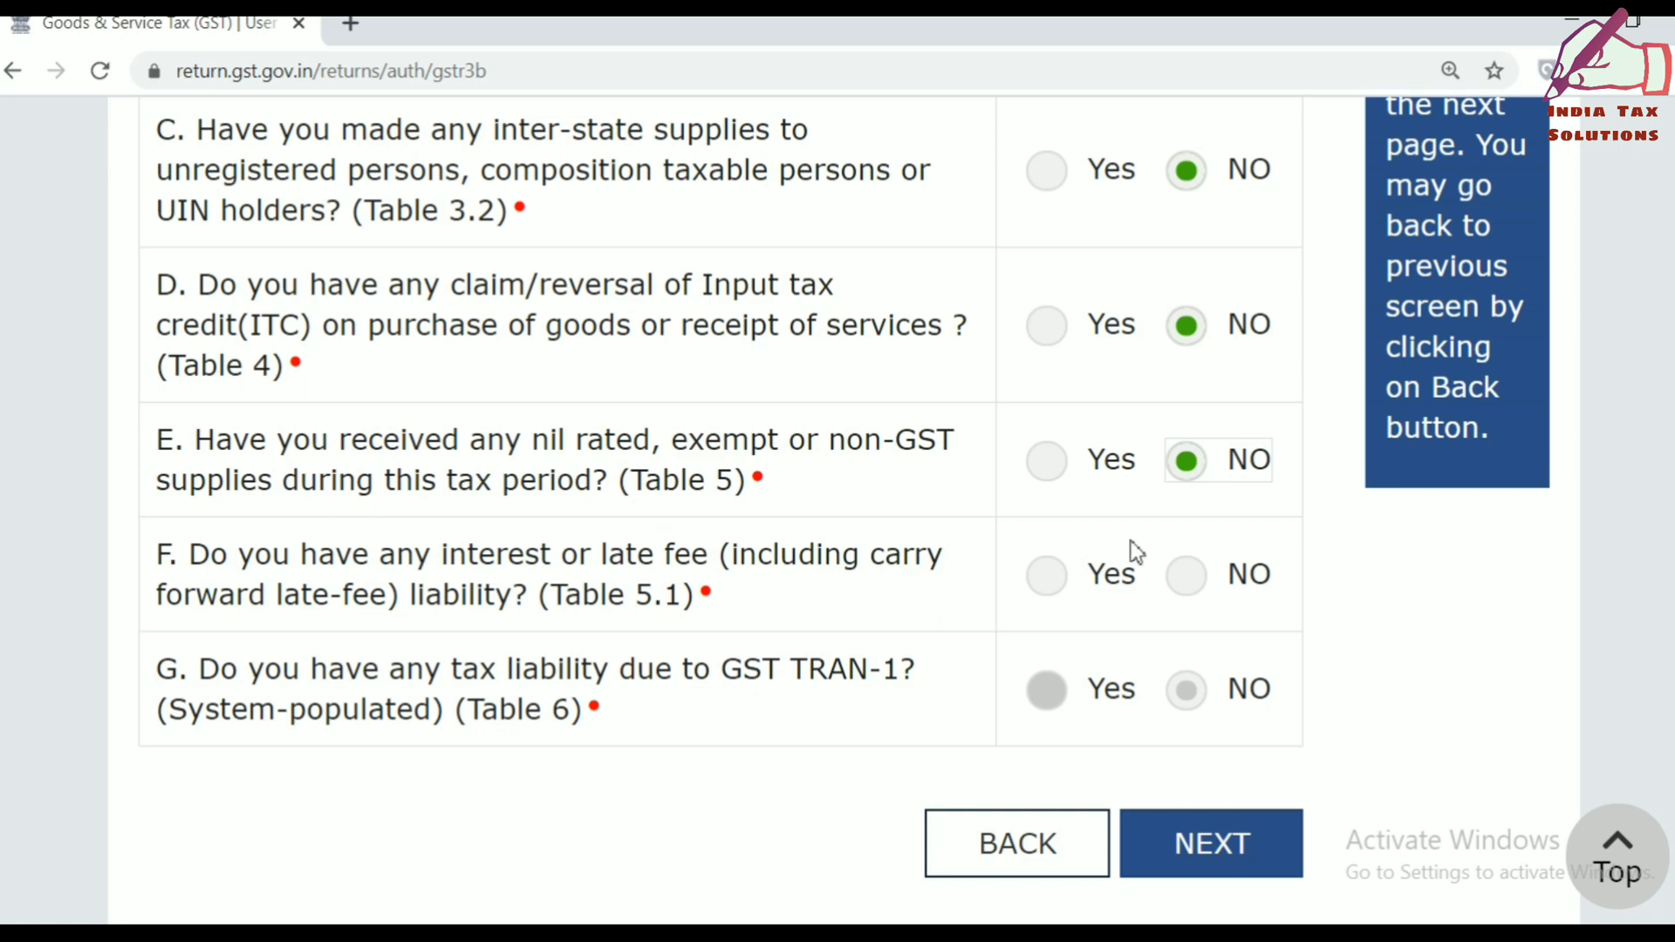
pyautogui.click(1221, 590)
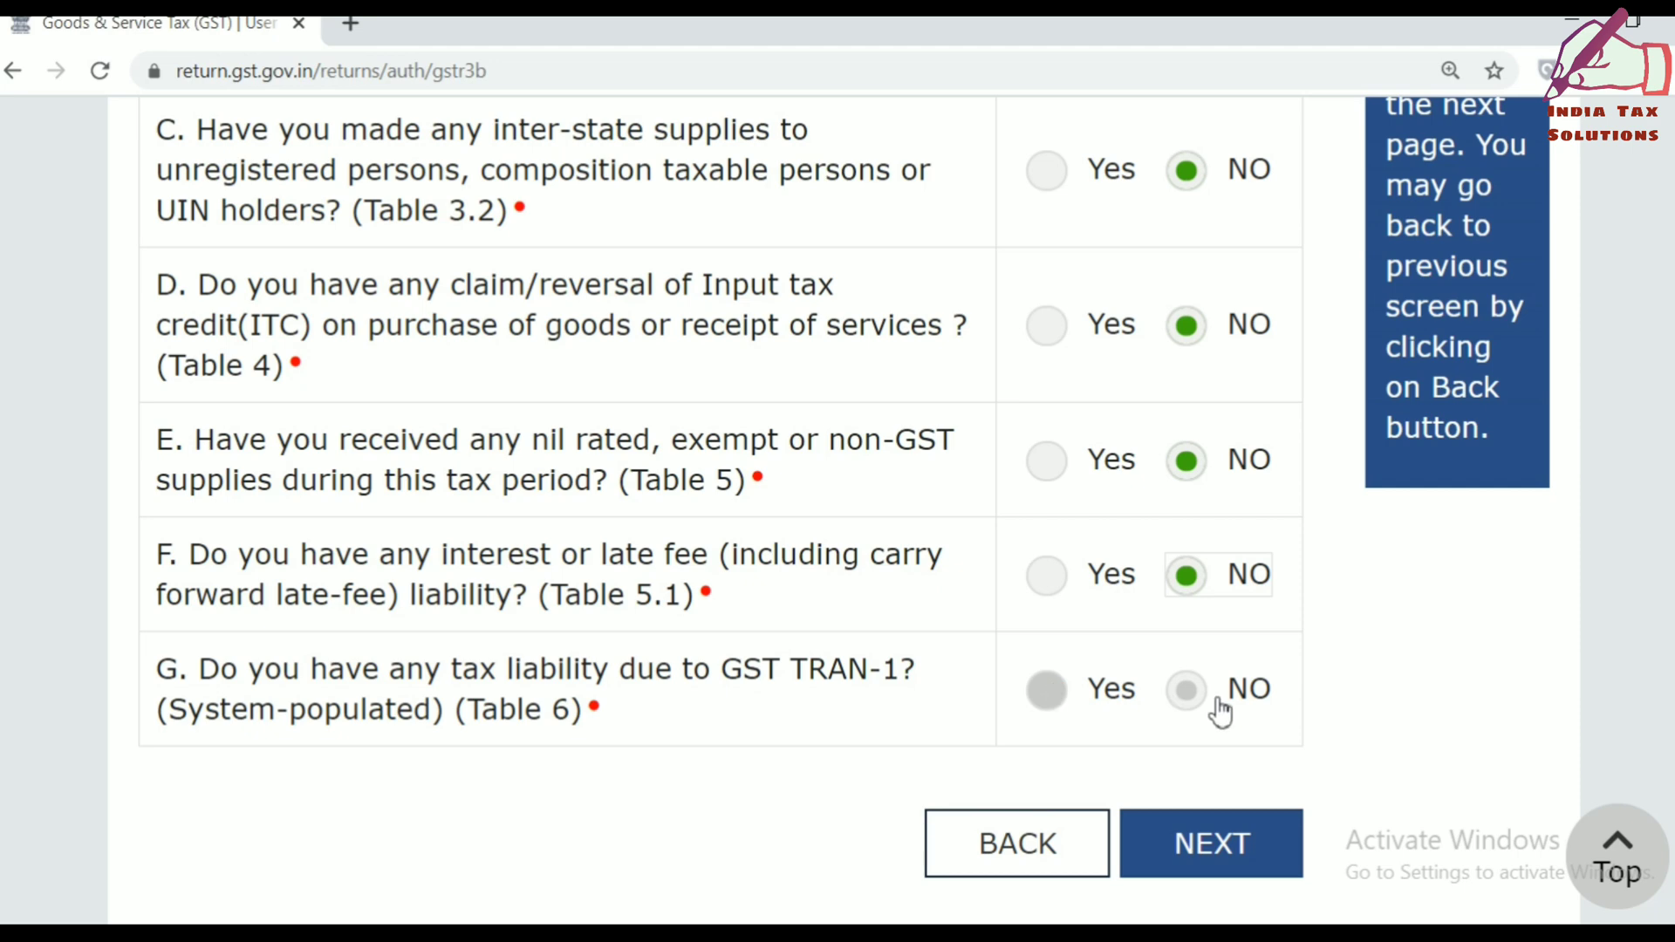
# Switch question A to Yes to file a Nil return, then proceed with NEXT.
pyautogui.scroll(5, 1660, 643)
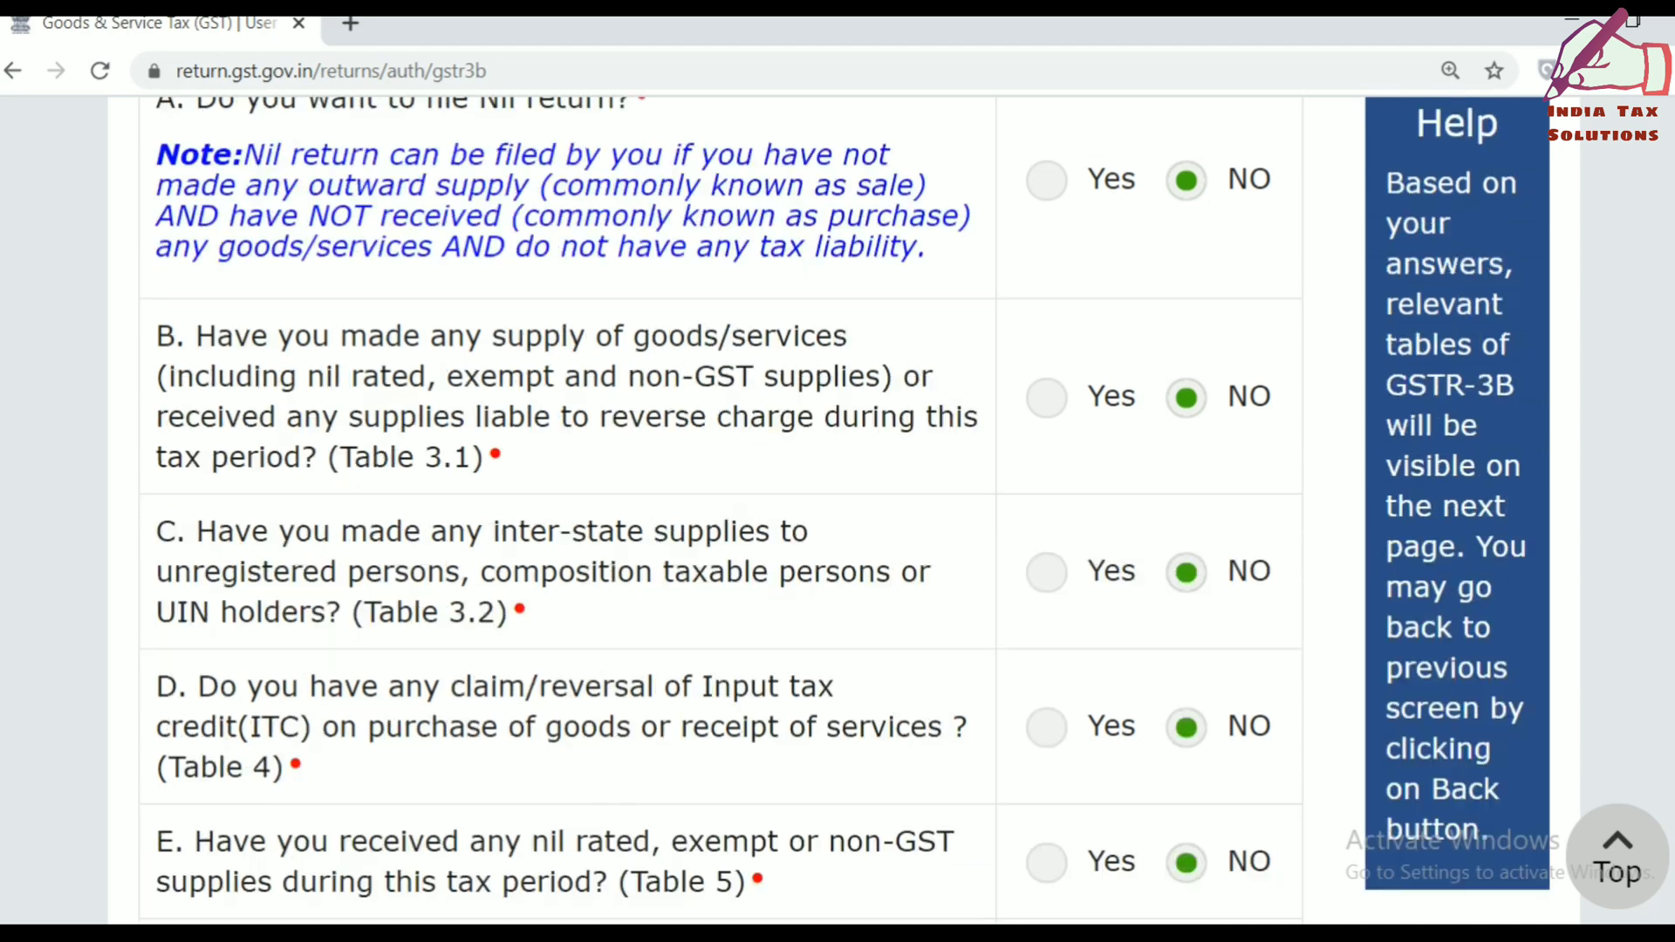
pyautogui.scroll(-8, 1667, 741)
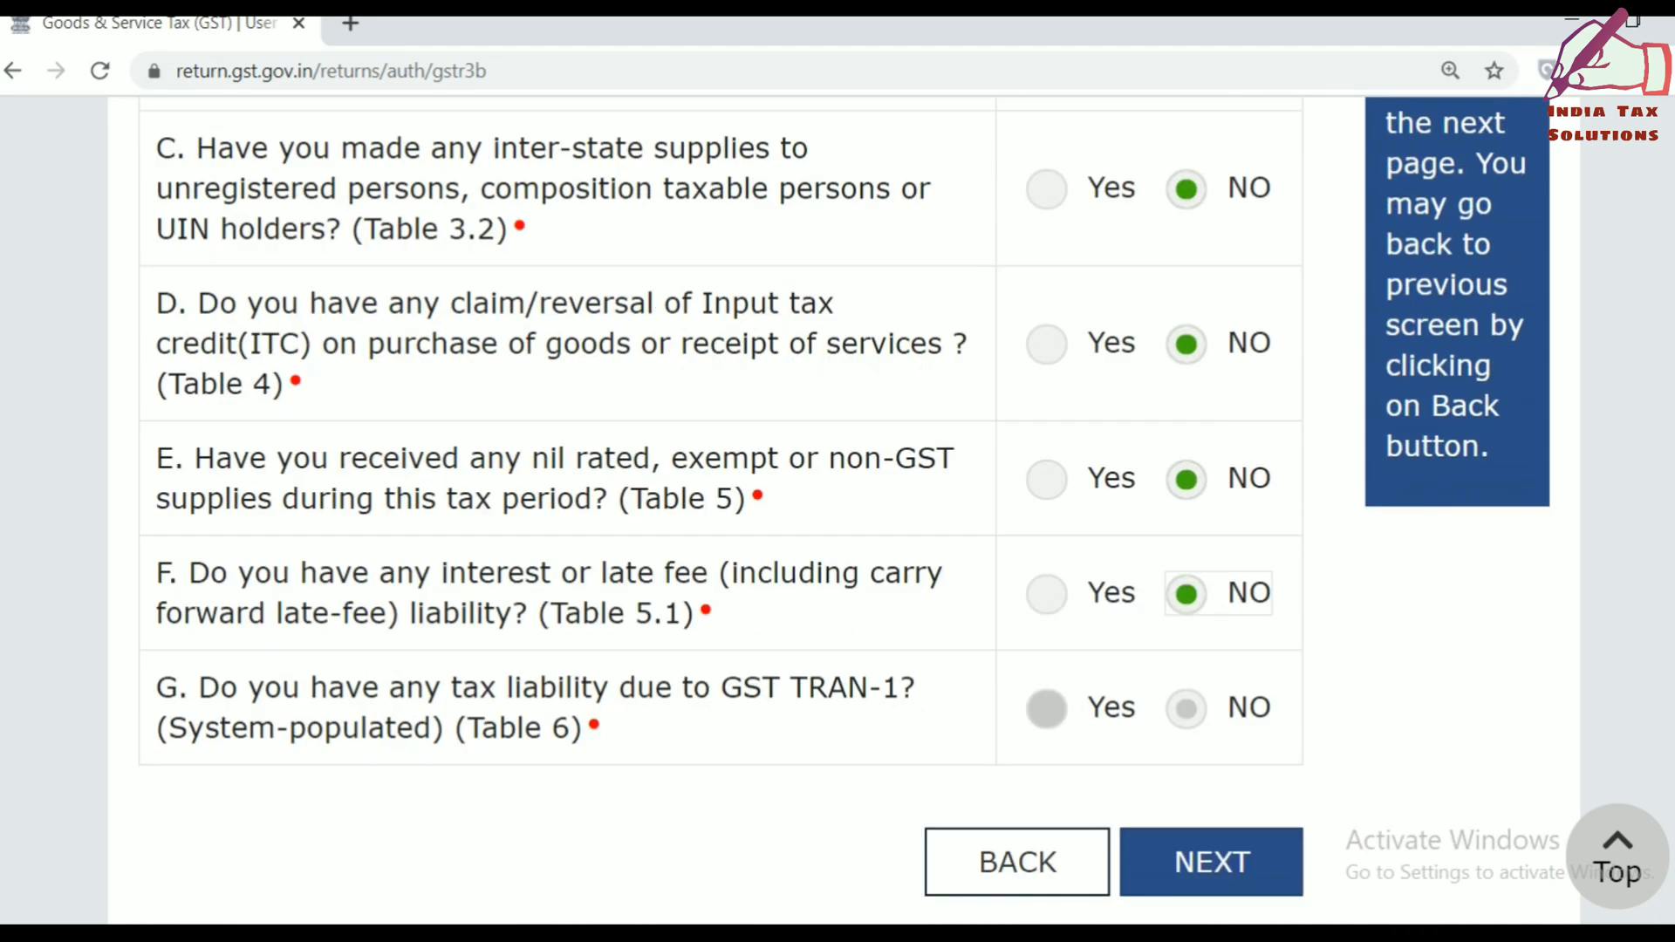
pyautogui.scroll(8, 1666, 751)
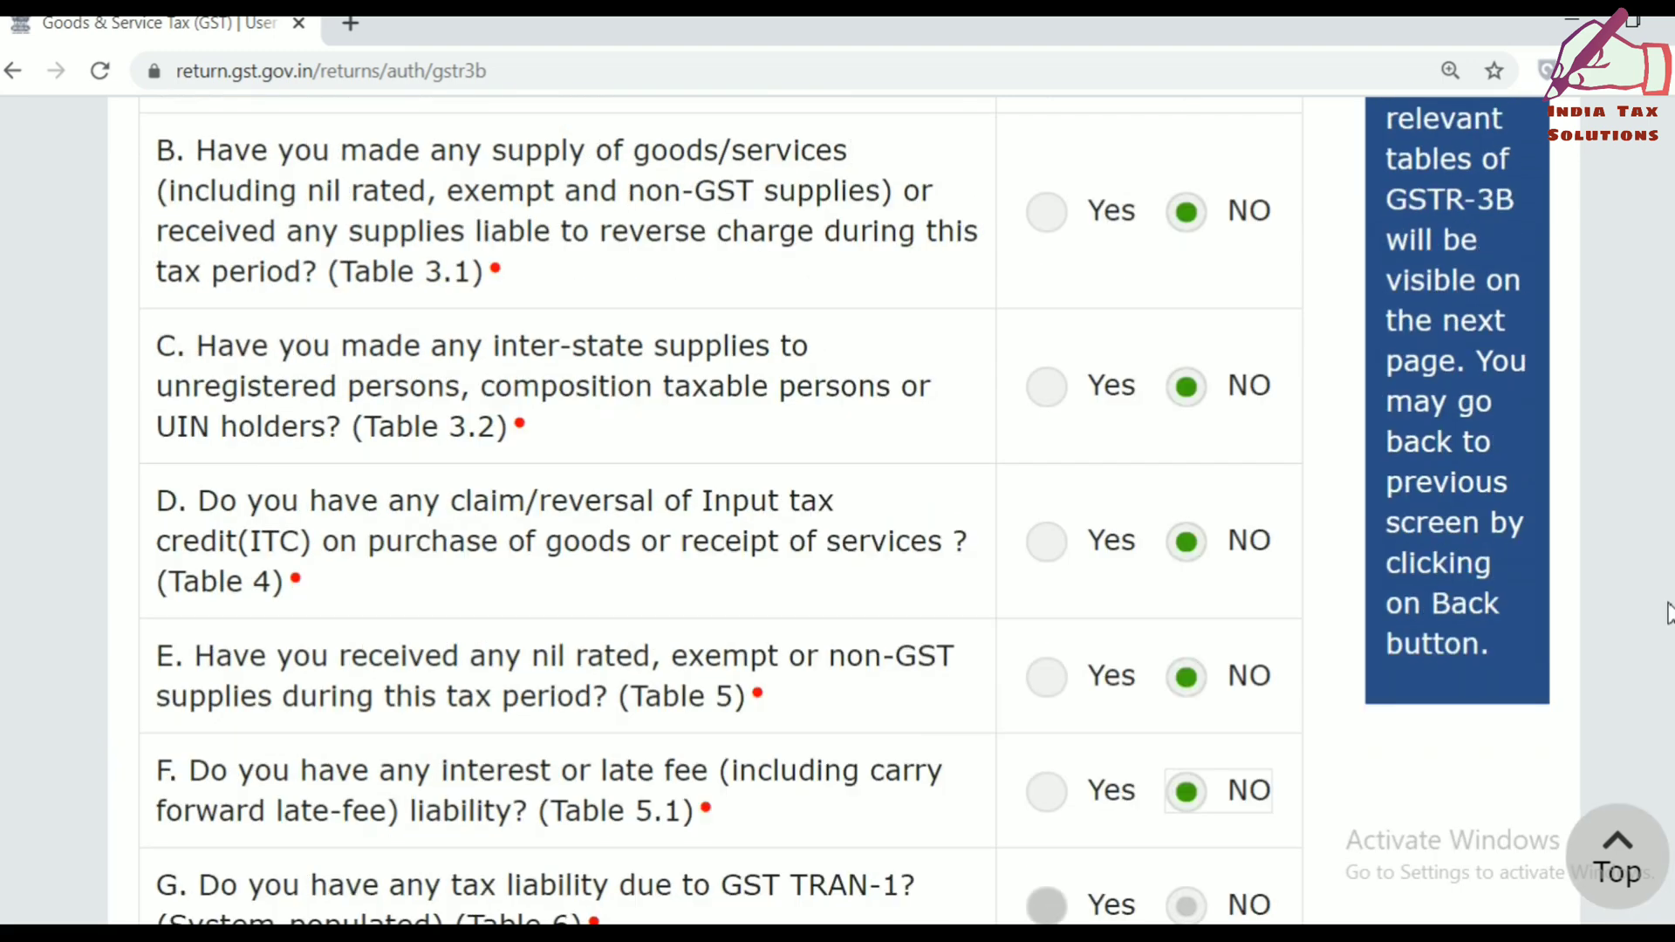
pyautogui.scroll(2, 1666, 549)
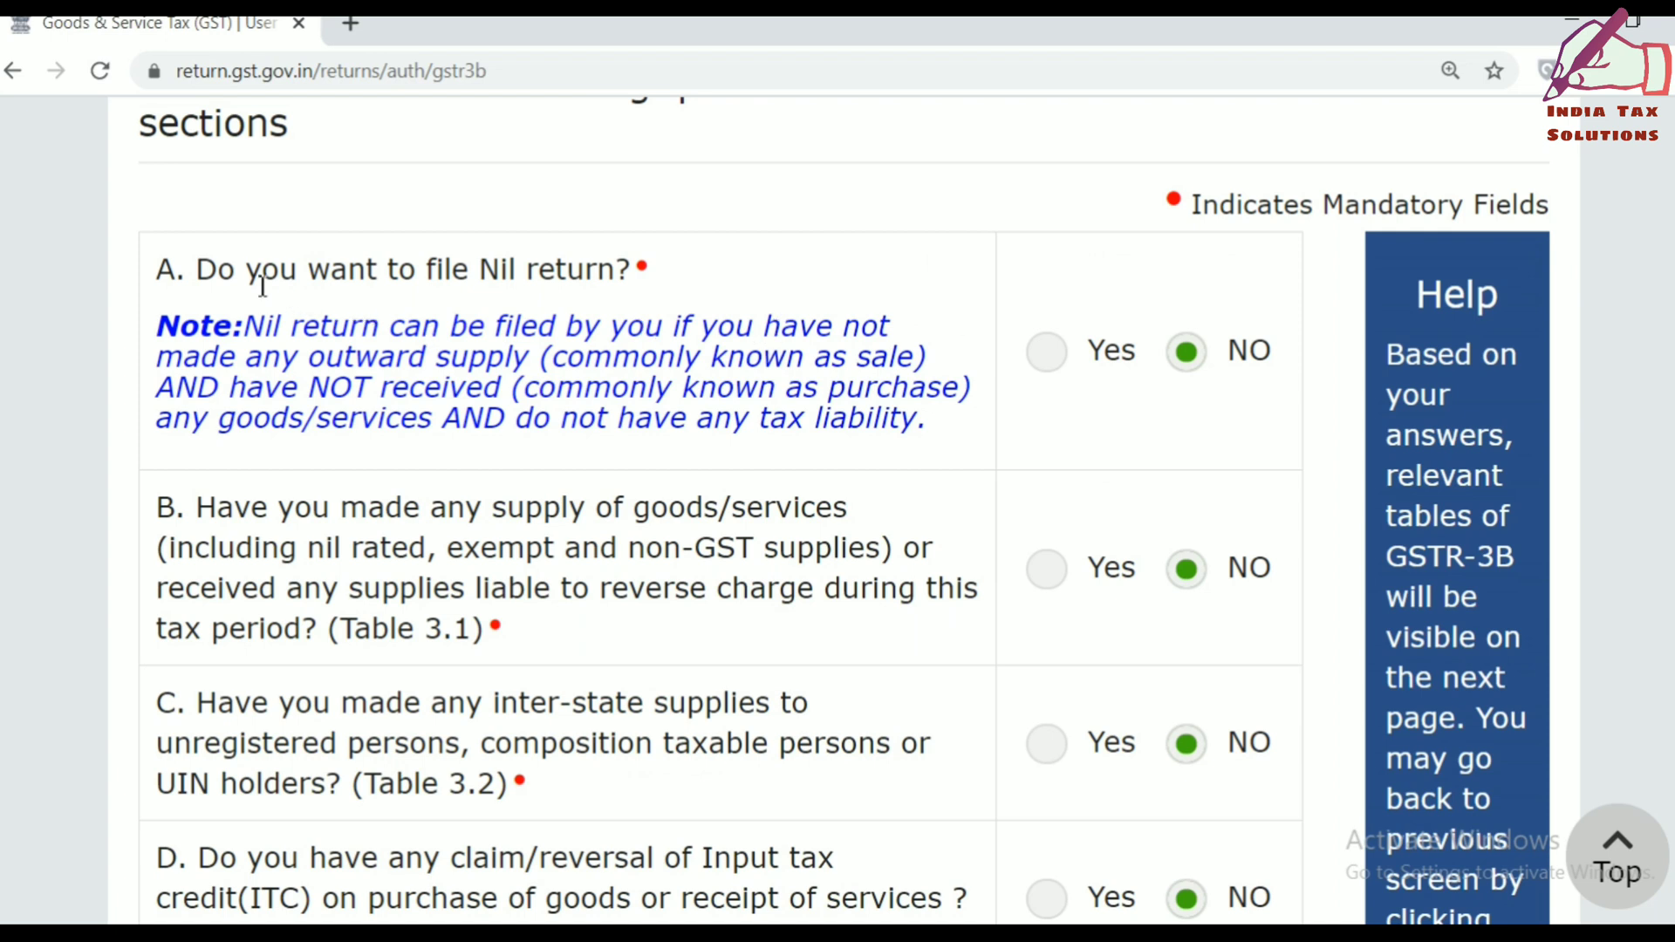
pyautogui.moveTo(198, 269); pyautogui.dragTo(677, 273)
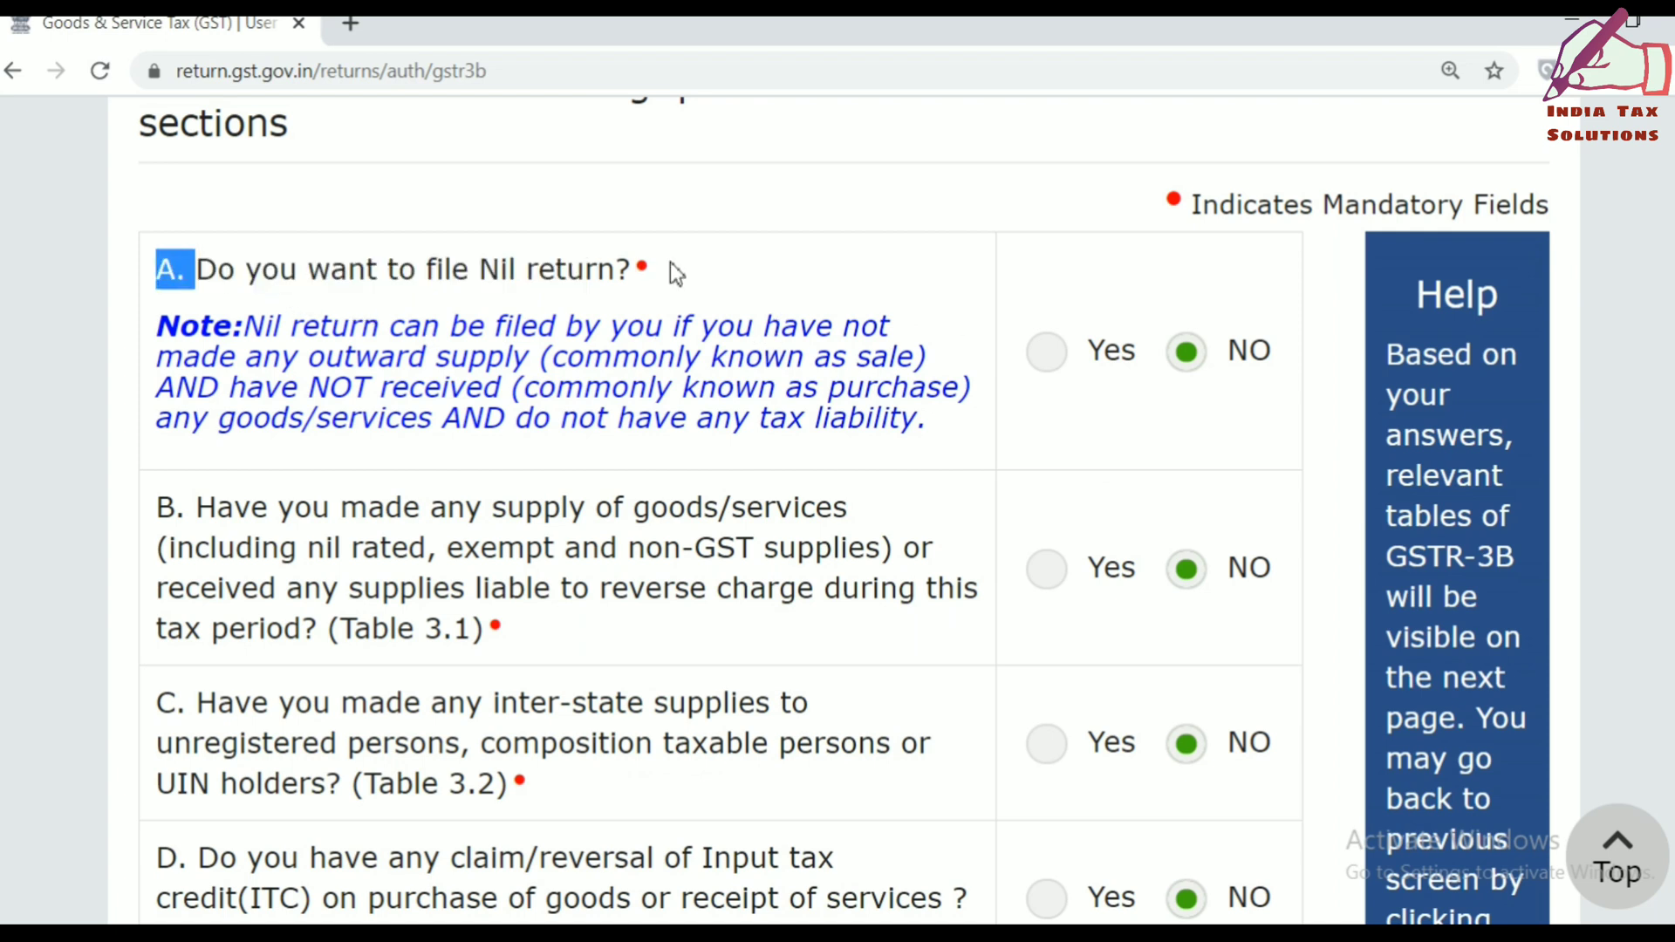
pyautogui.click(1054, 360)
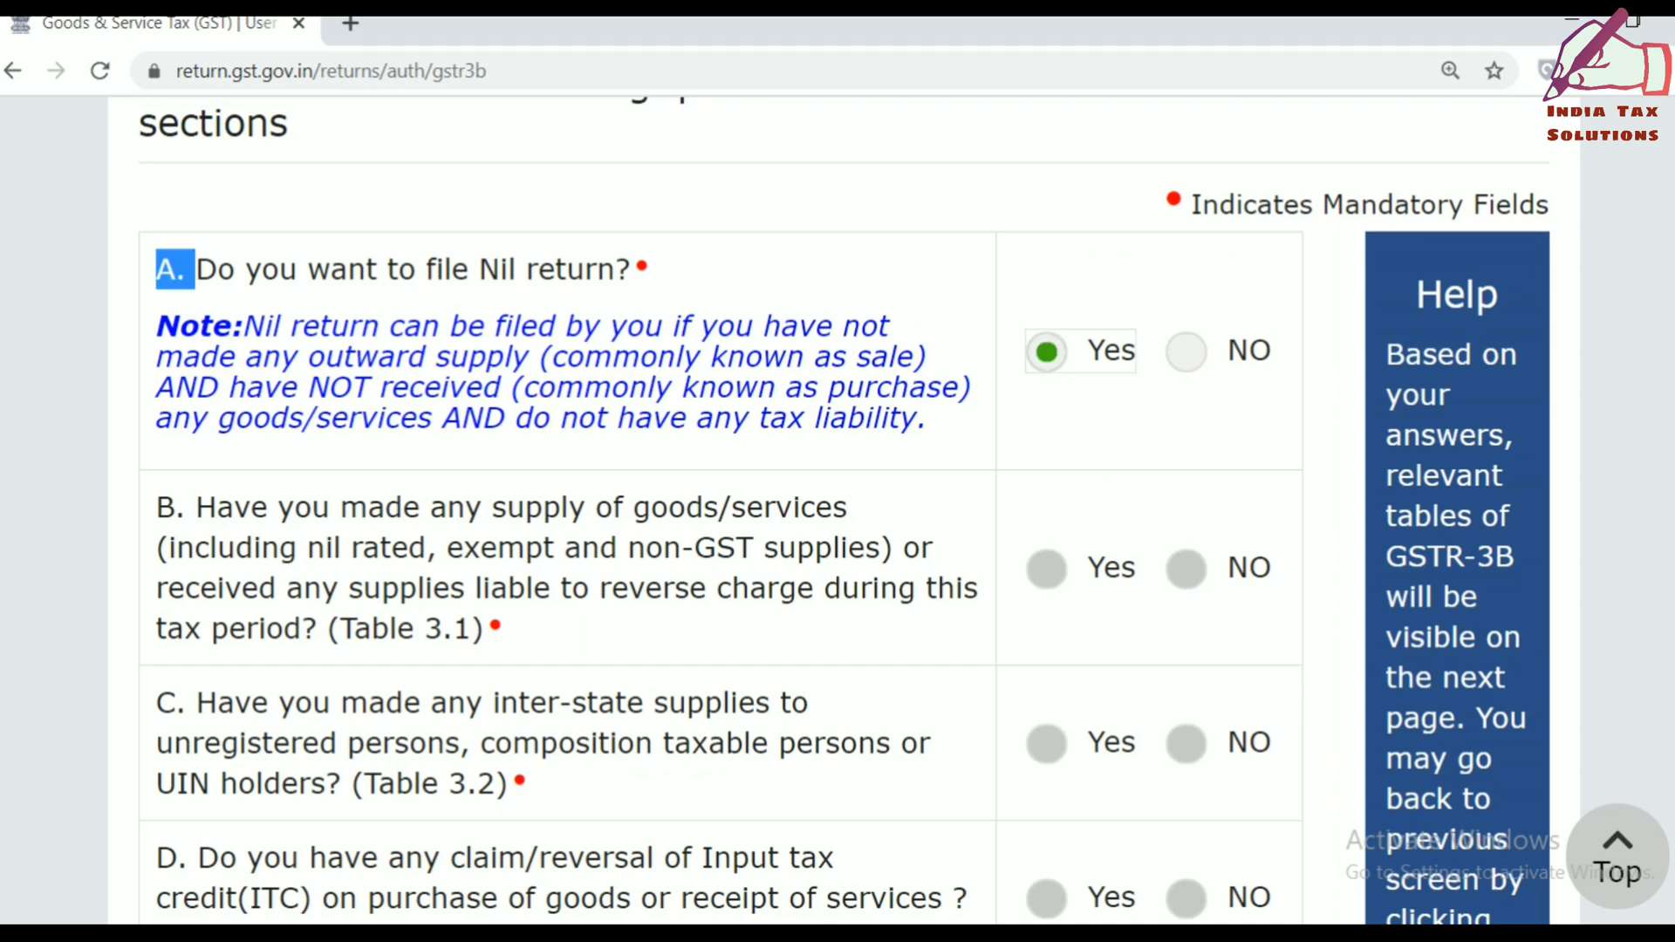
pyautogui.scroll(-4, 1273, 351)
pyautogui.scroll(-5, 712, 506)
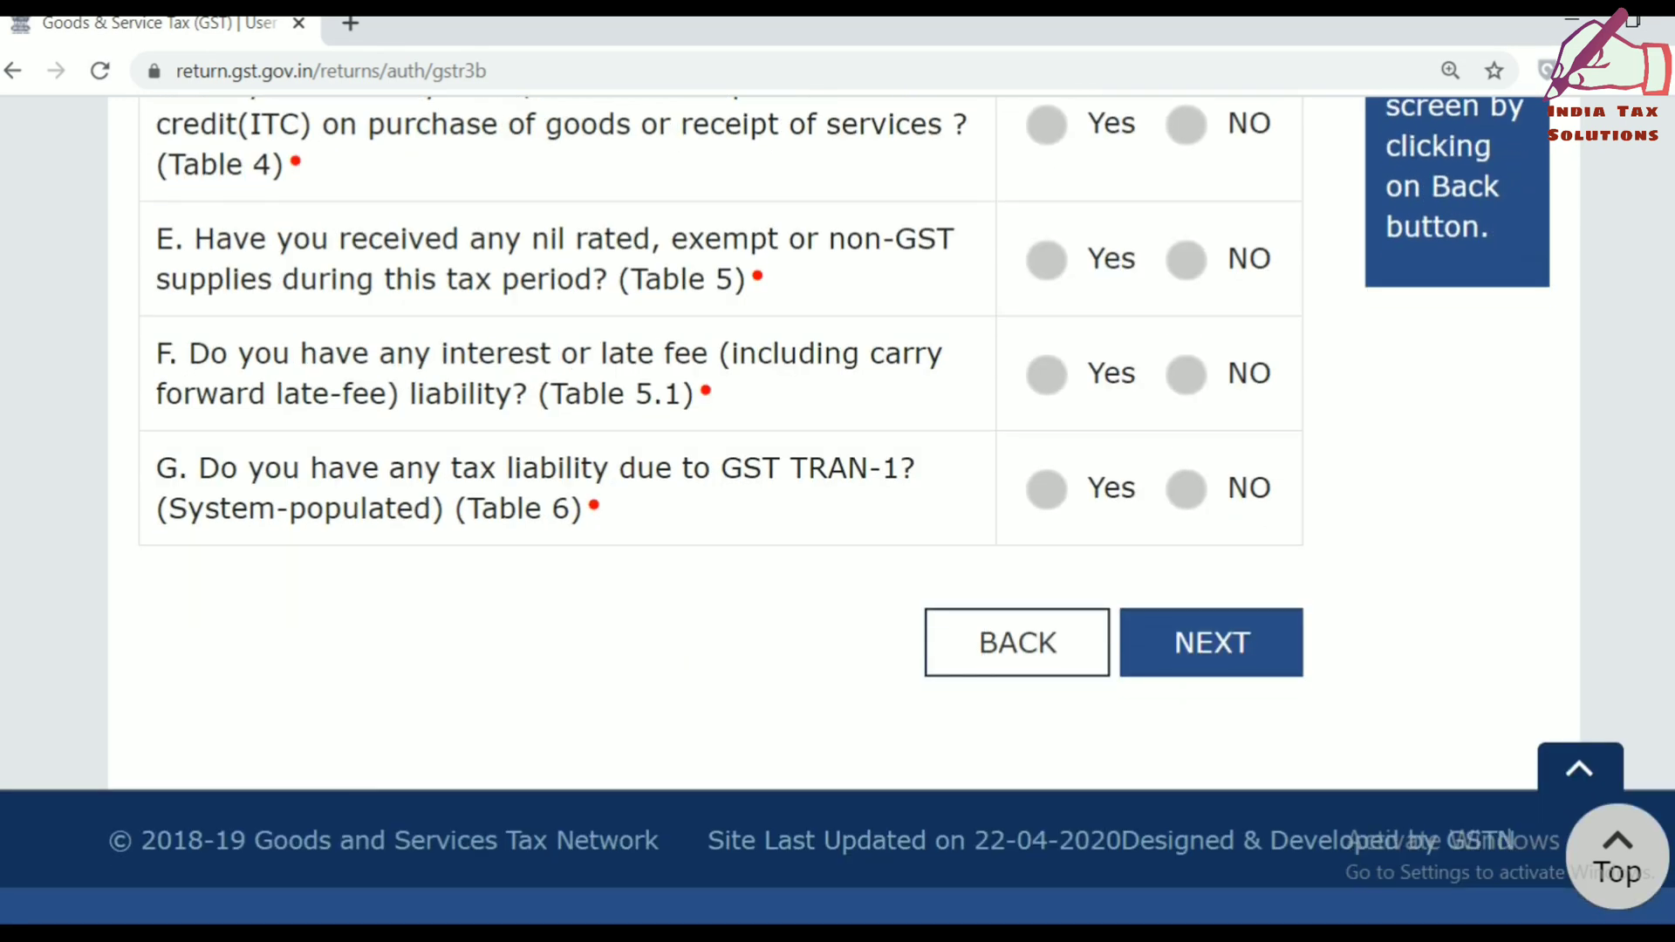
pyautogui.click(1242, 642)
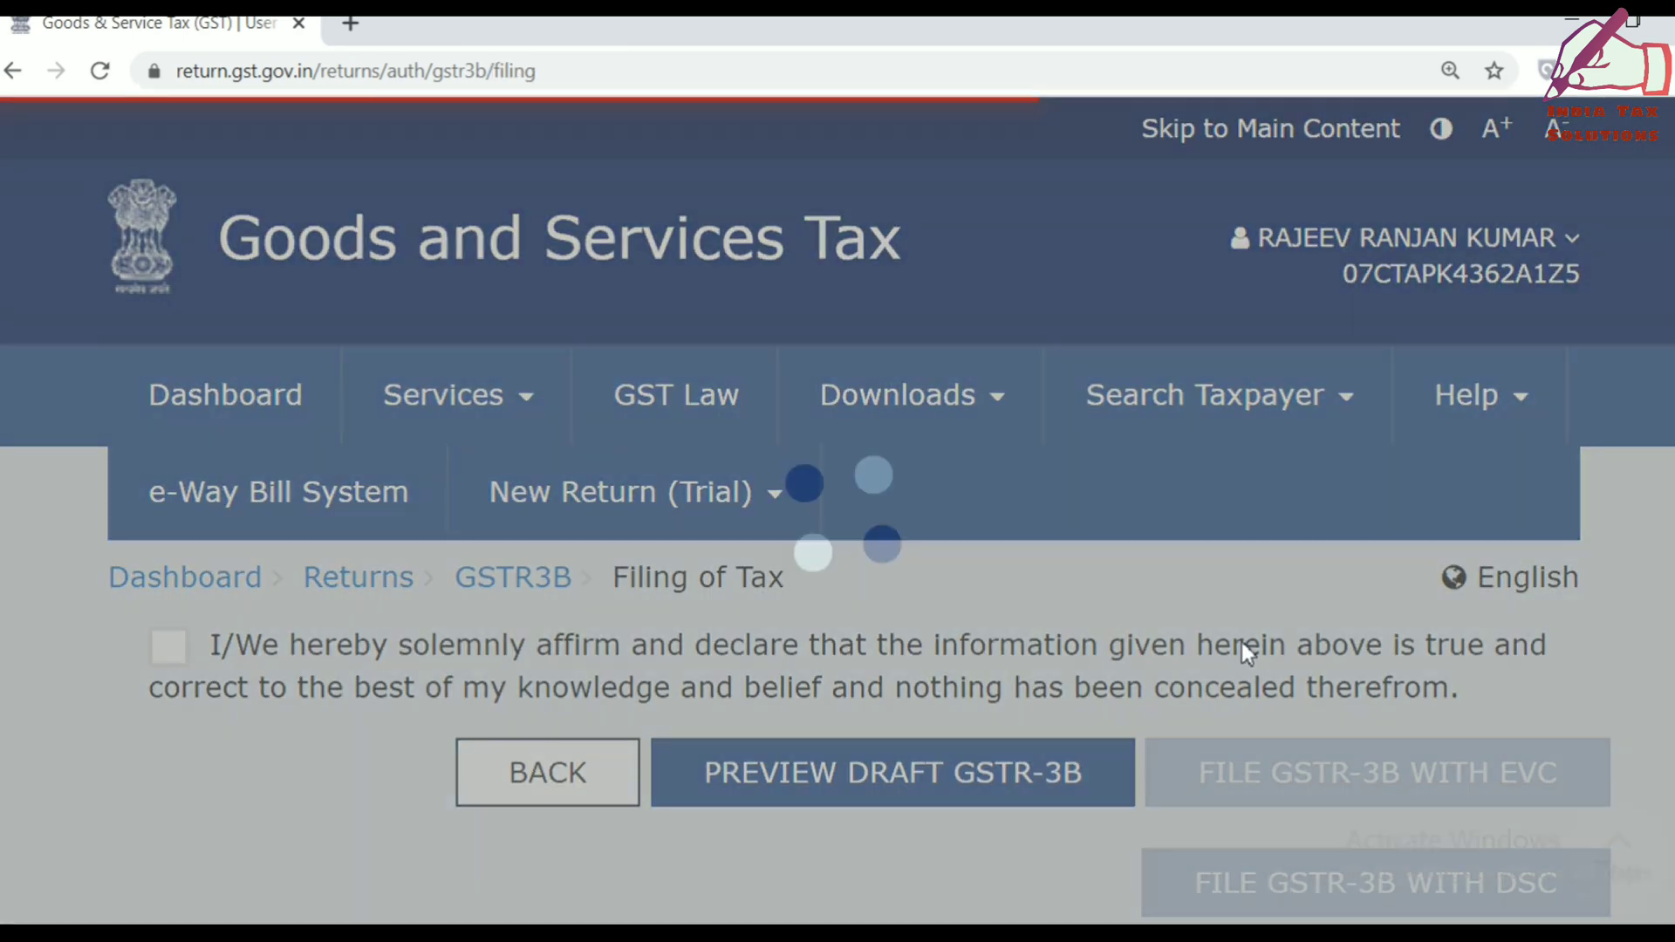
# Tick the declaration, select the authorised signatory, and download and open the draft GSTR-3B PDF.
pyautogui.scroll(-4, 837, 506)
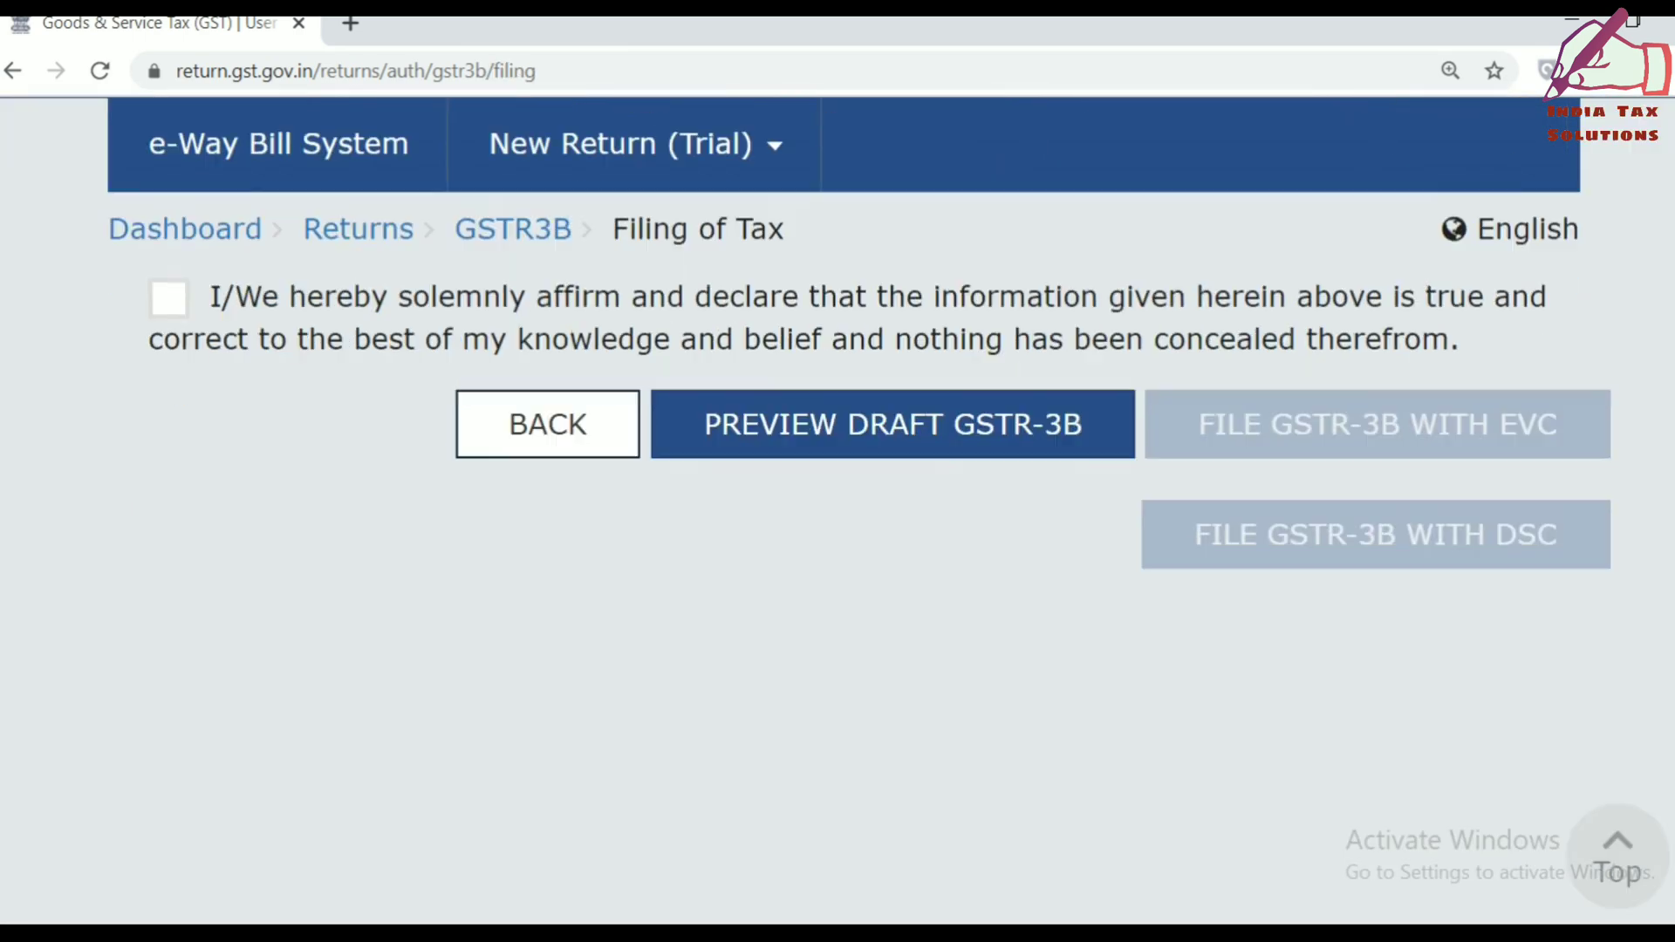
pyautogui.scroll(2, 838, 506)
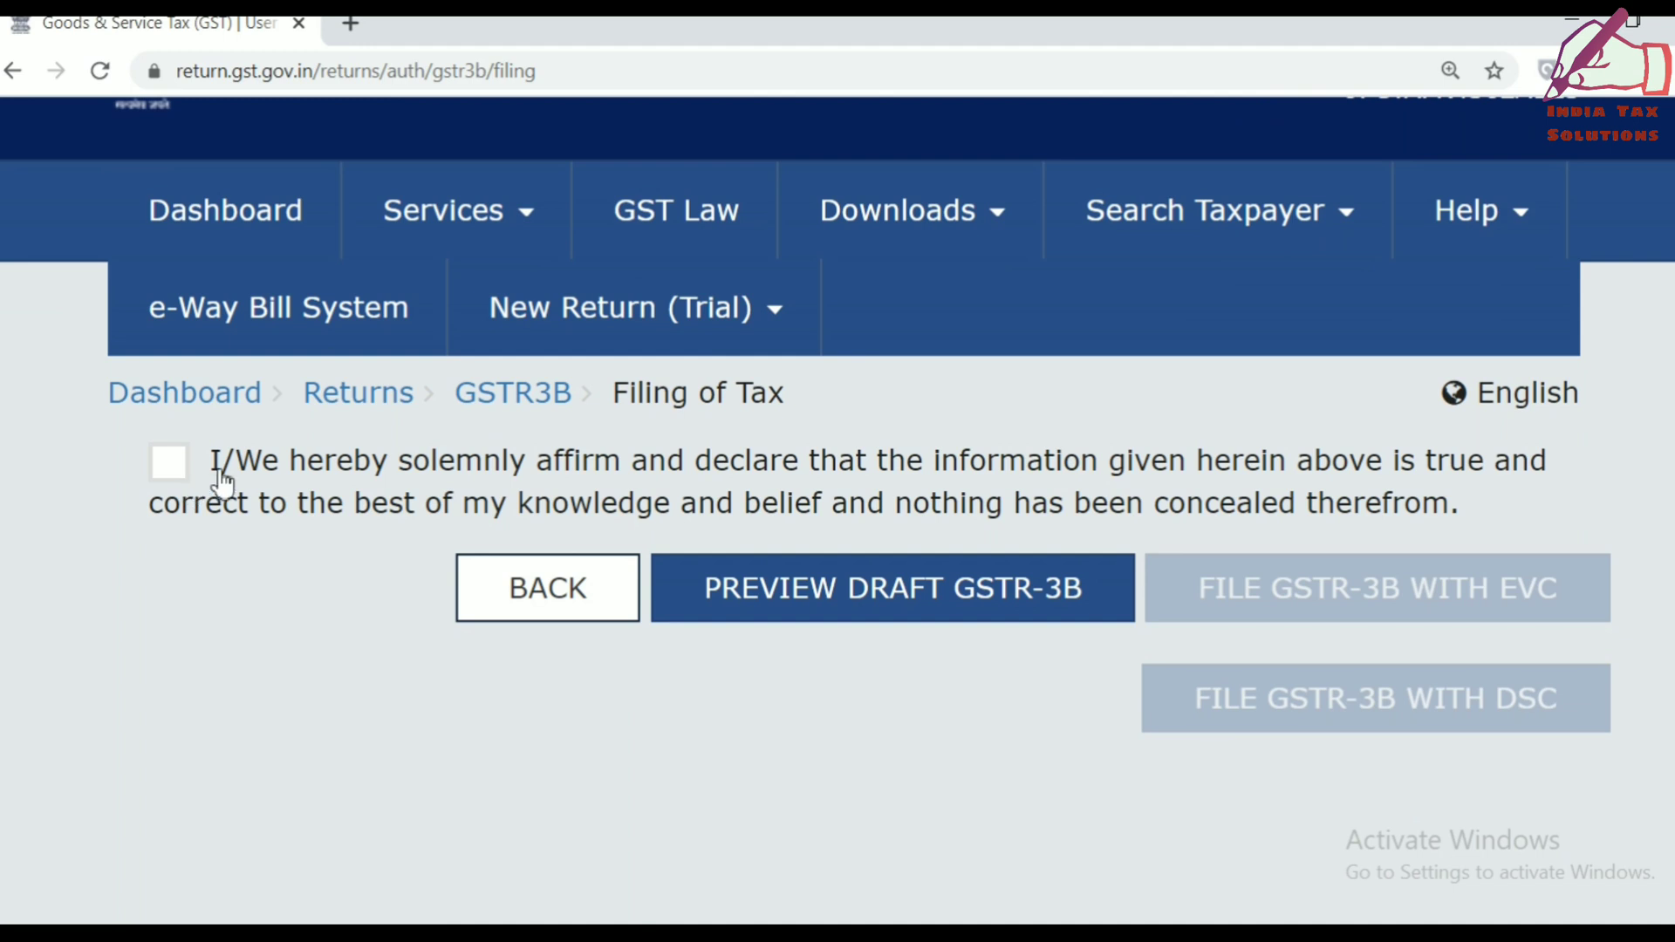
pyautogui.click(171, 463)
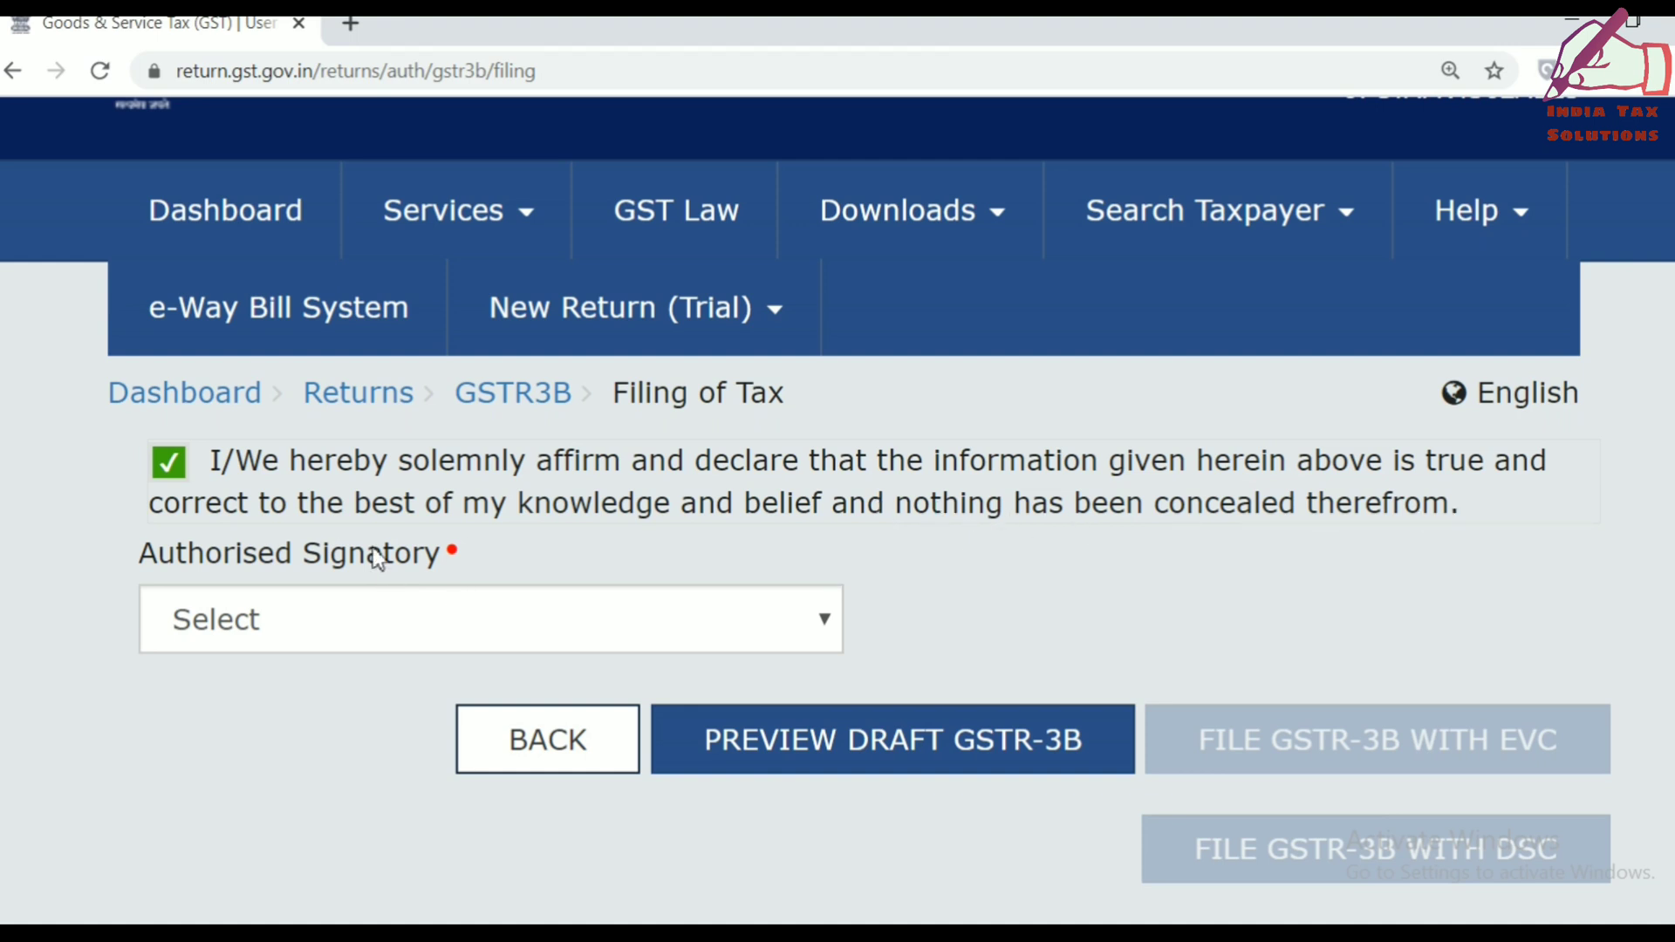
pyautogui.click(259, 625)
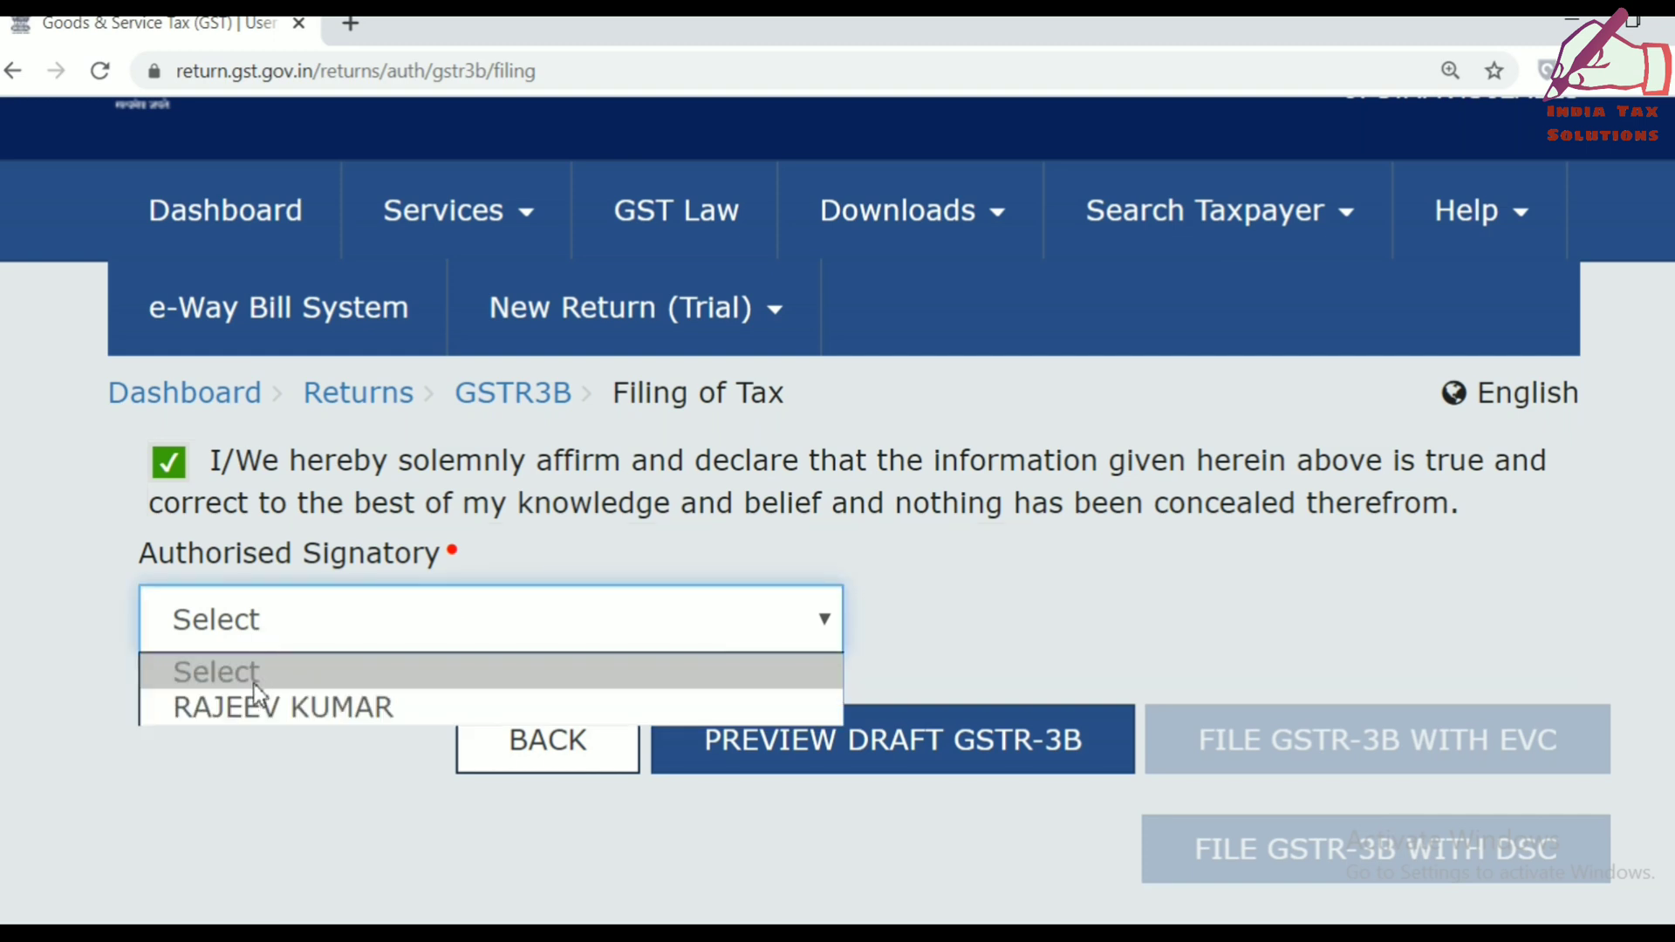
pyautogui.click(252, 708)
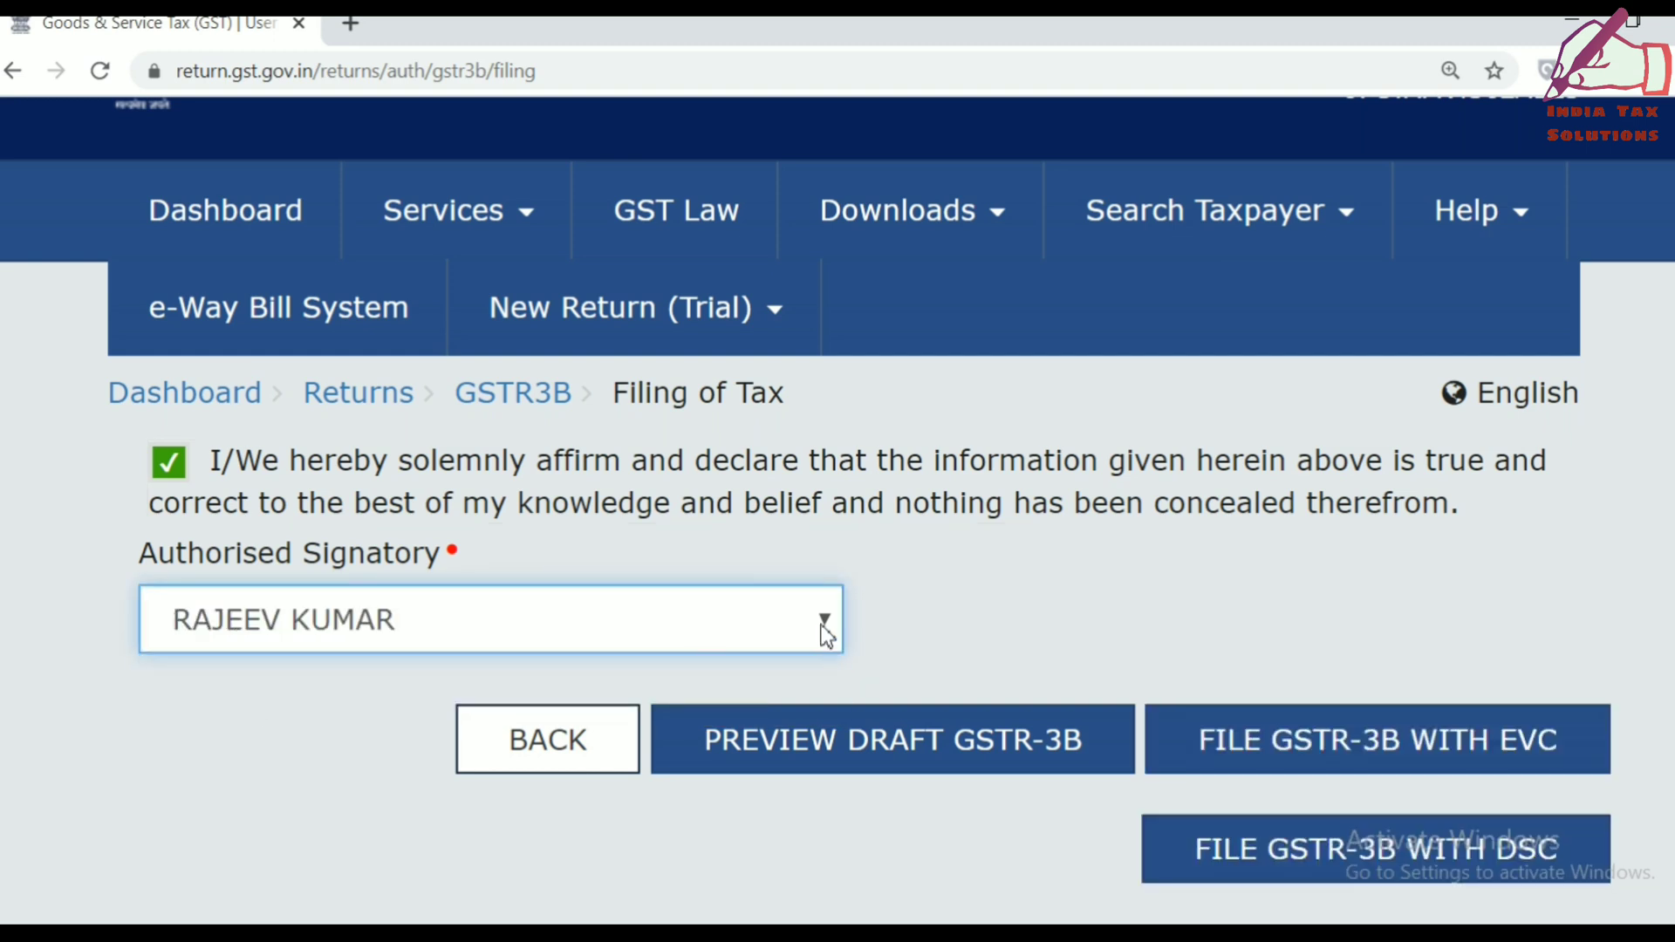
pyautogui.click(887, 750)
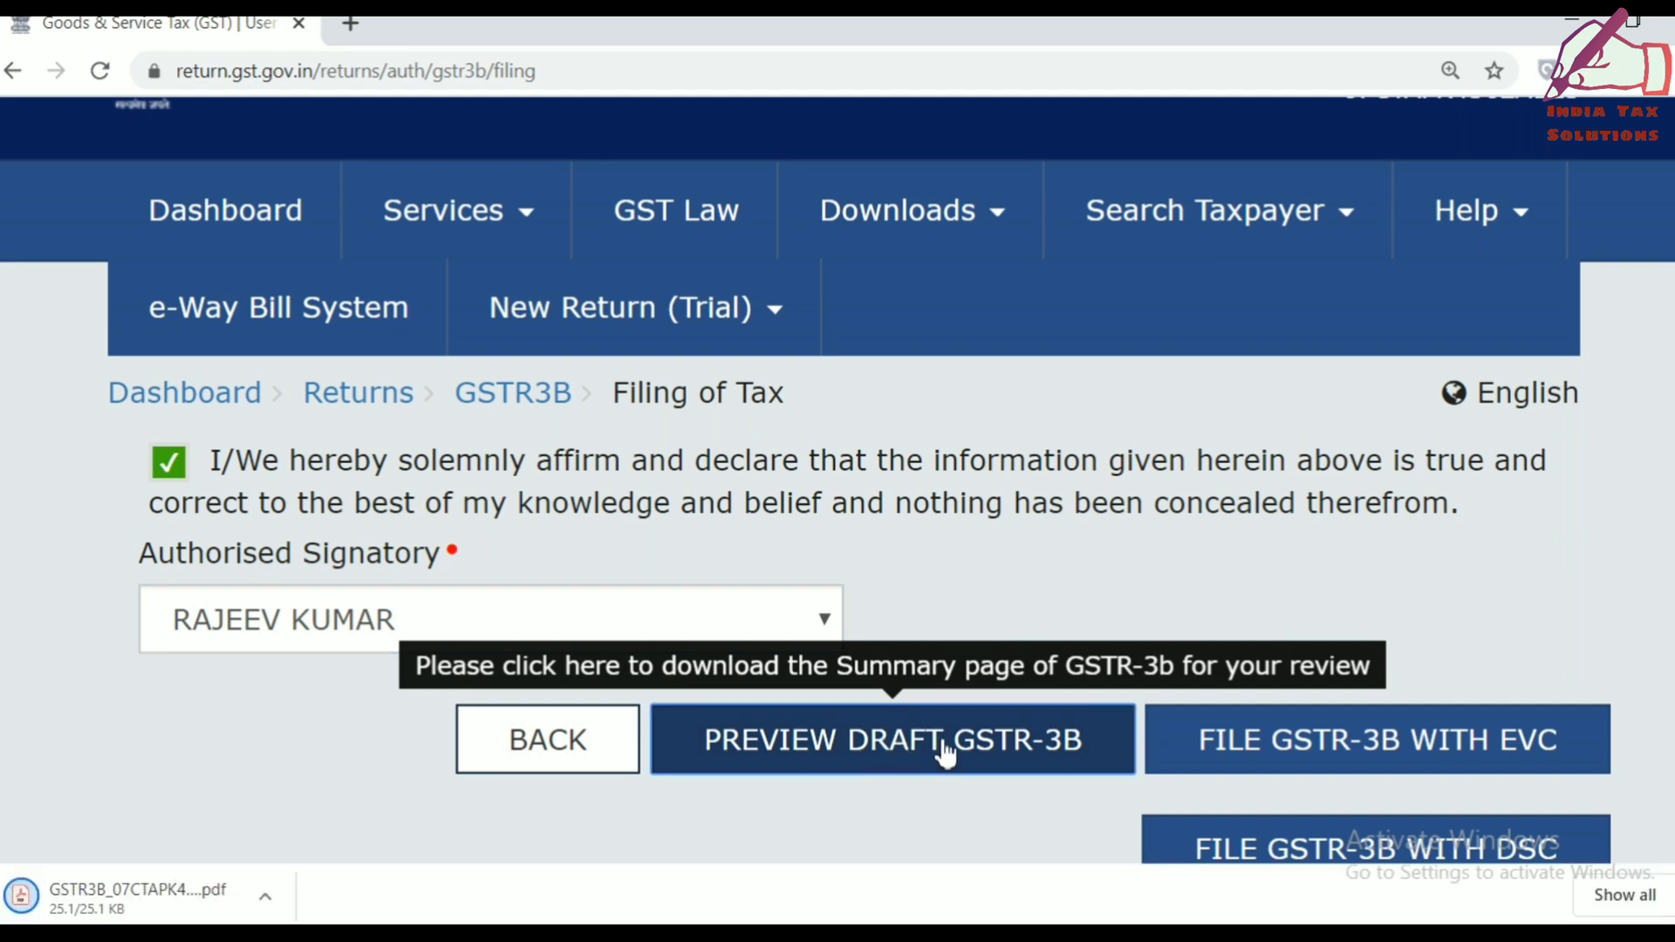
pyautogui.doubleClick(123, 903)
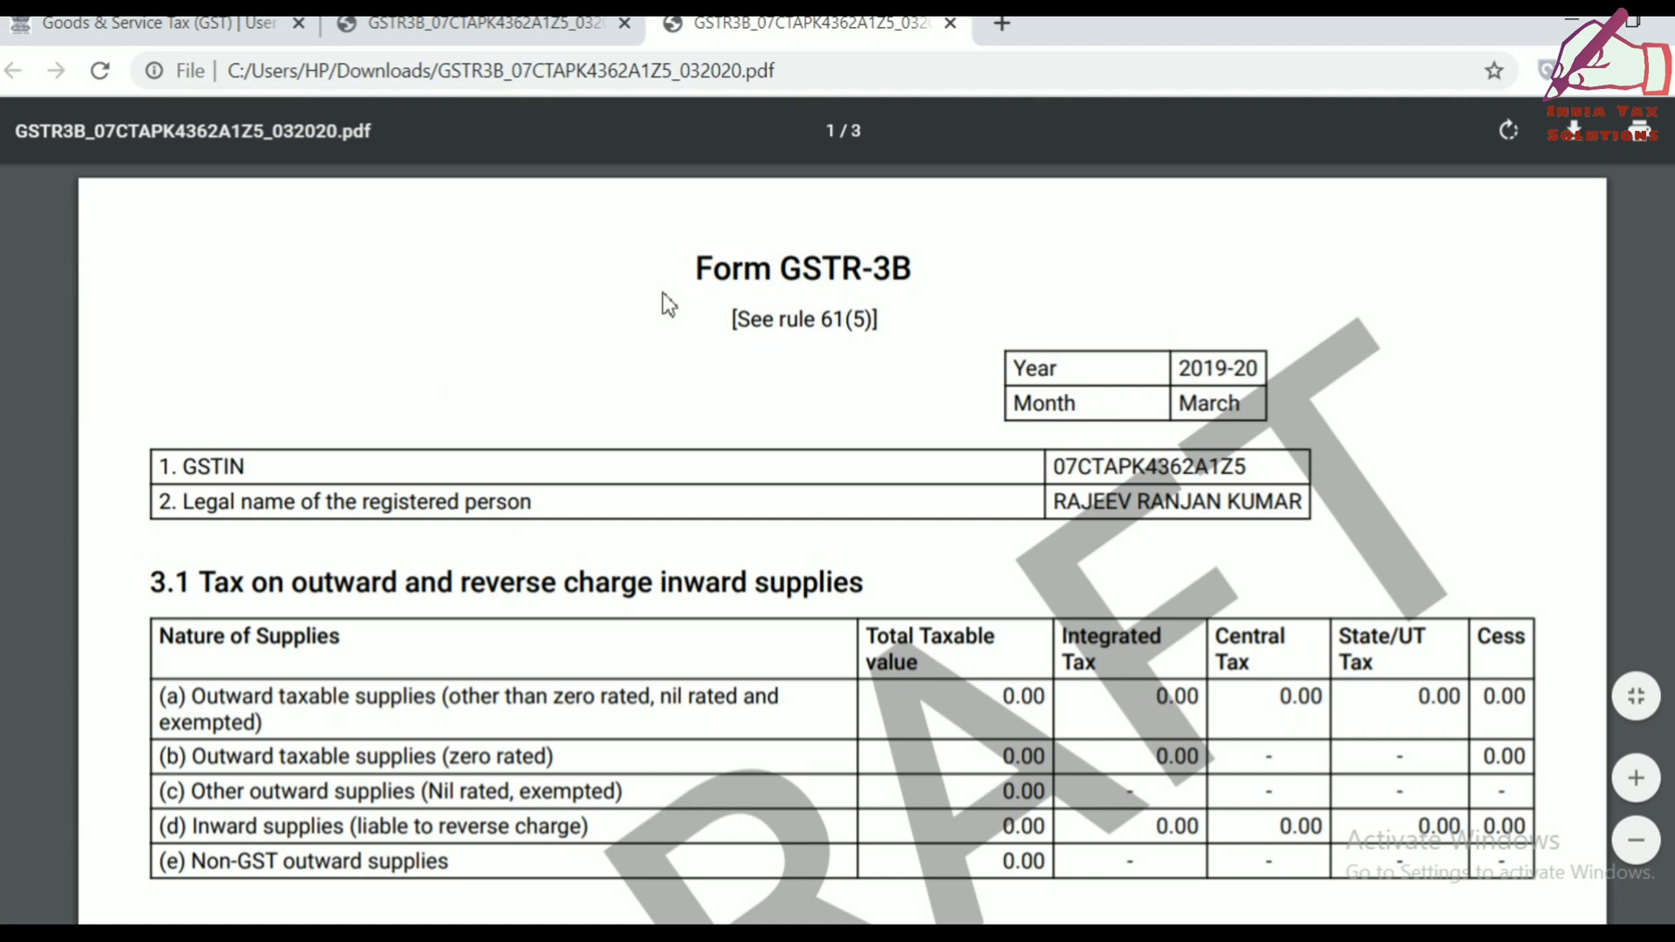
# Scroll through pages 1–3 of the draft GSTR-3B PDF, checking every amount is 0.00.
pyautogui.scroll(-1, 698, 663)
pyautogui.scroll(-3, 697, 663)
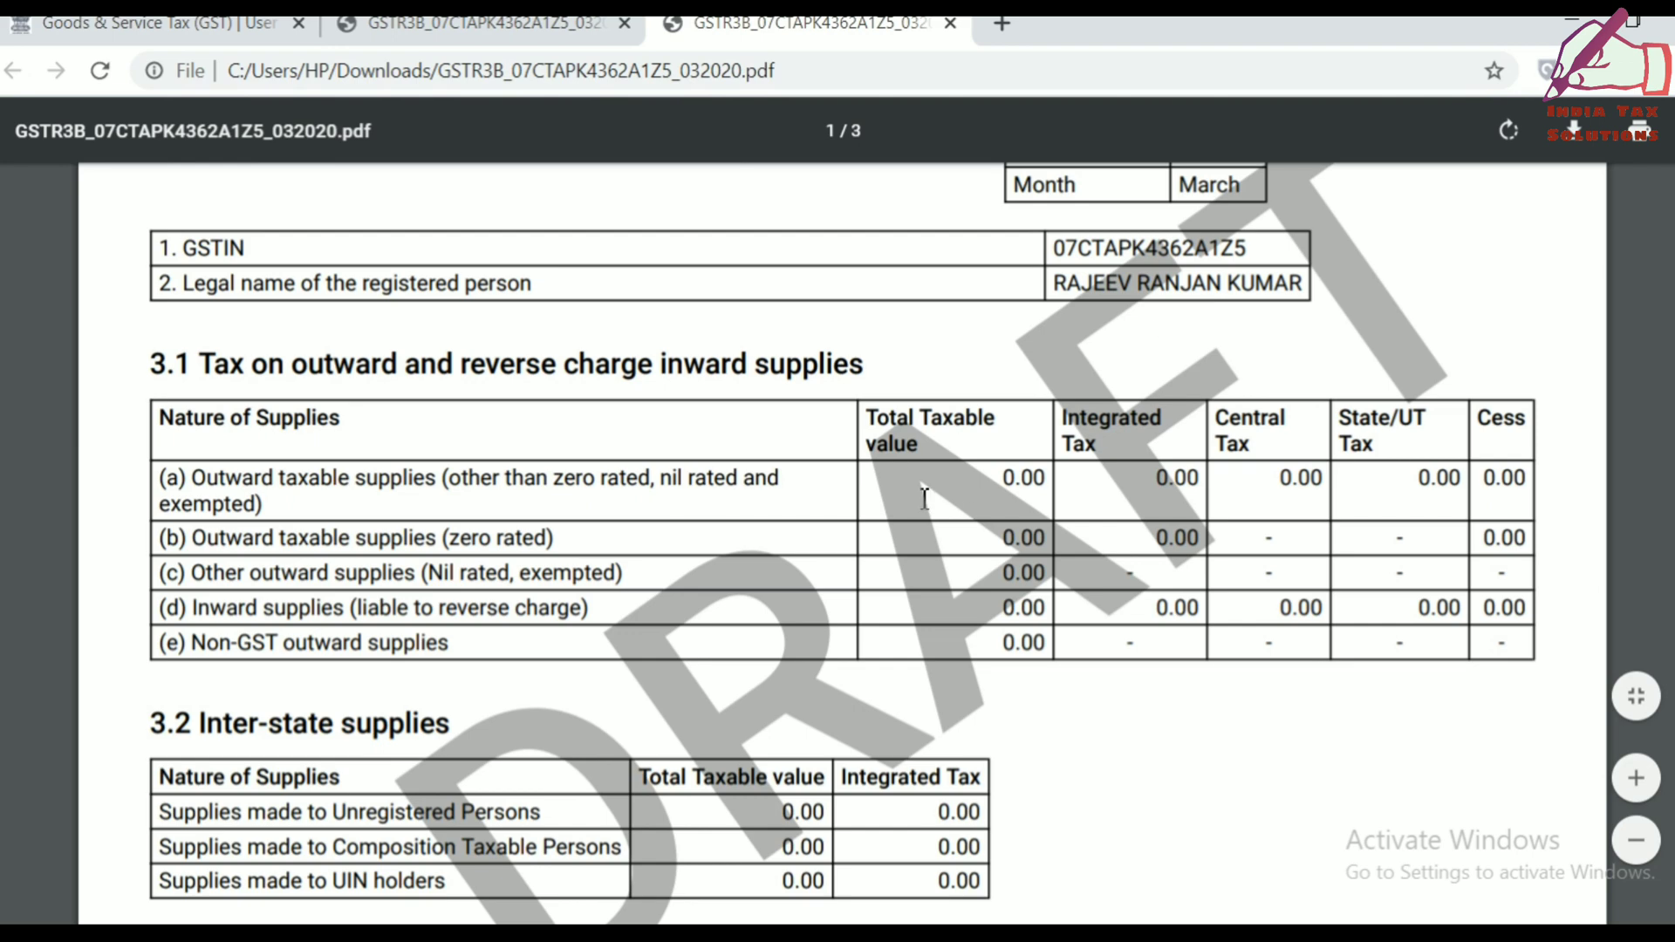
pyautogui.scroll(-15, 925, 498)
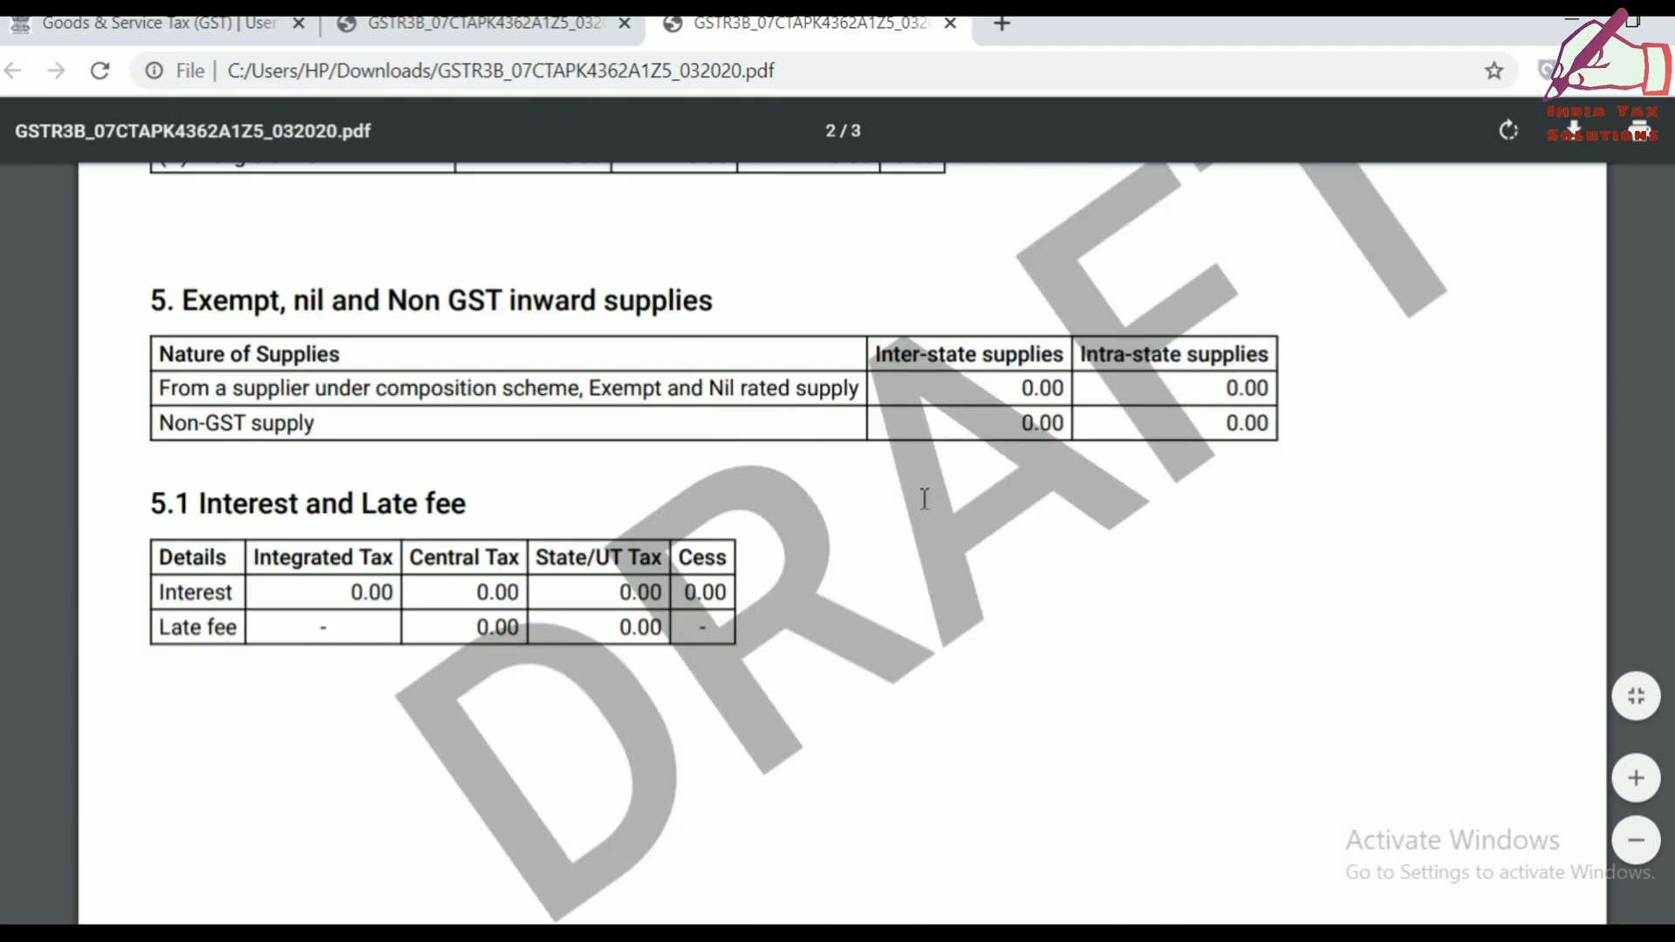
pyautogui.scroll(-10, 925, 498)
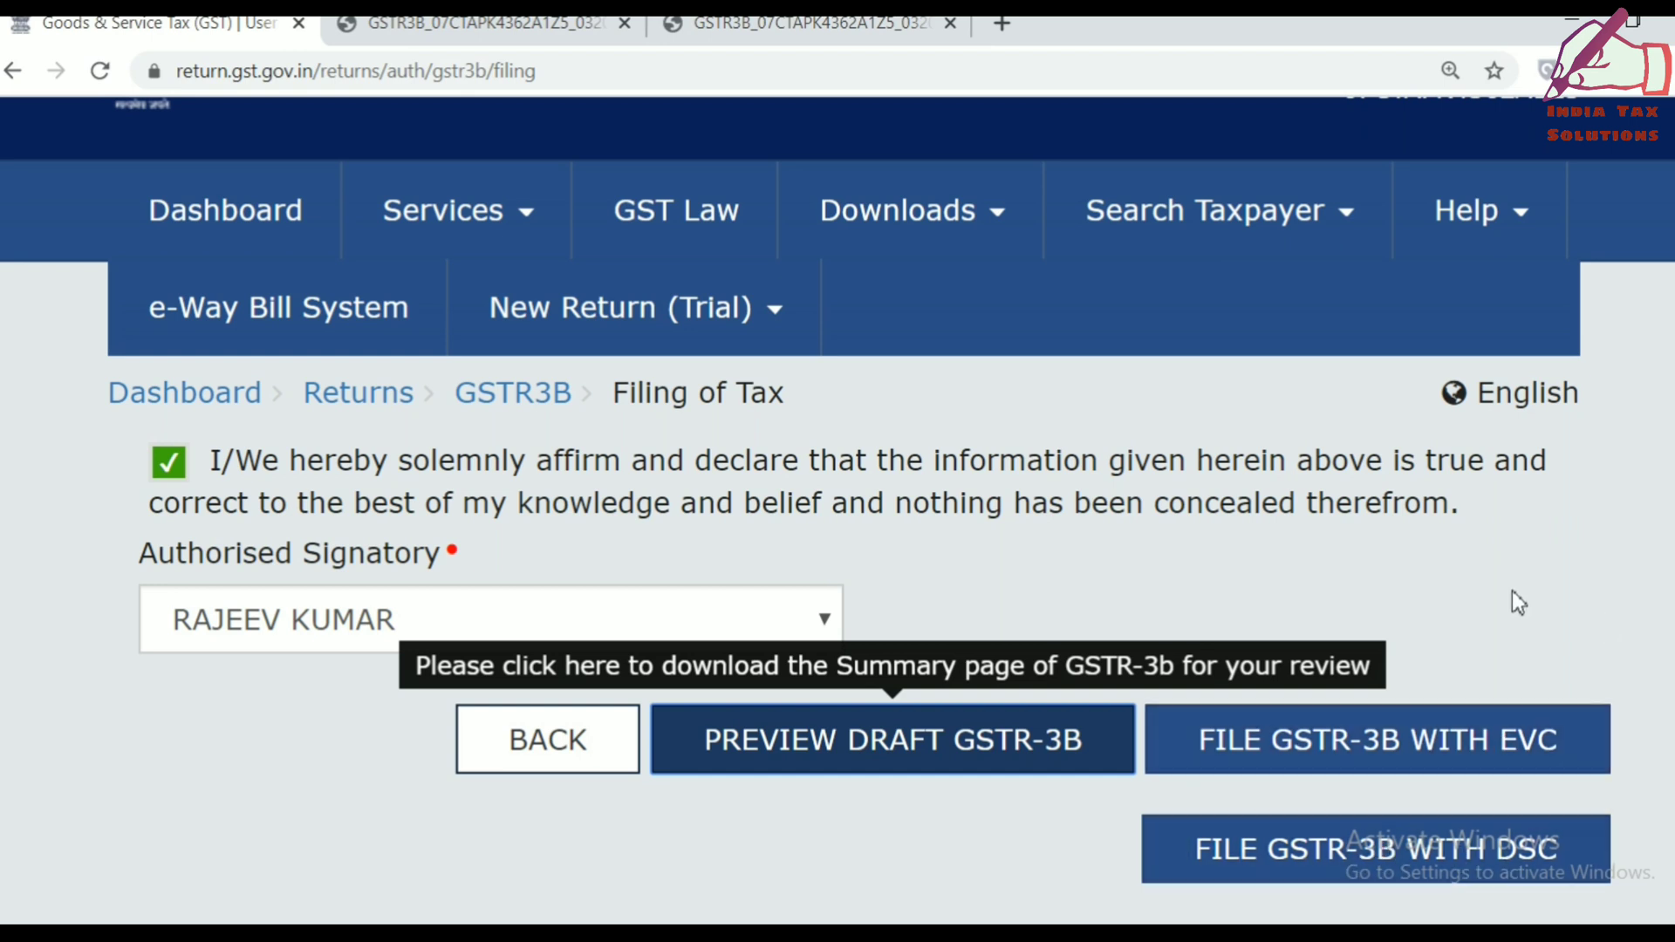
# File the GSTR-3B with EVC, entering the one-time password and verifying it.
pyautogui.scroll(-2, 1513, 600)
pyautogui.scroll(-3, 1514, 597)
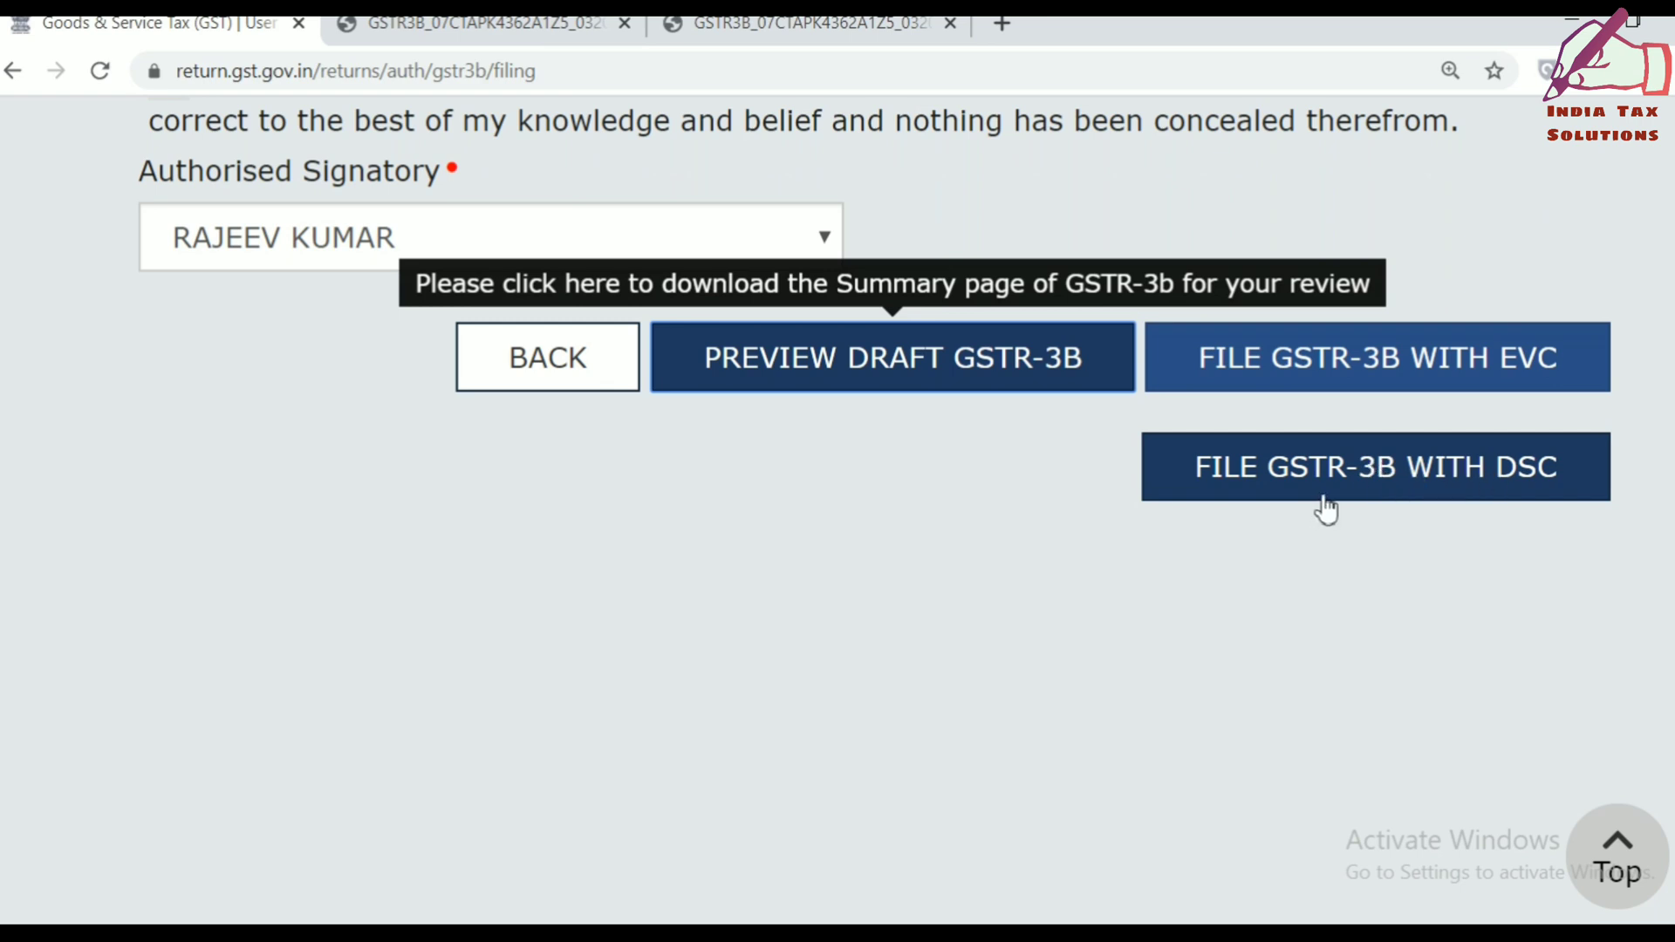
pyautogui.click(1431, 369)
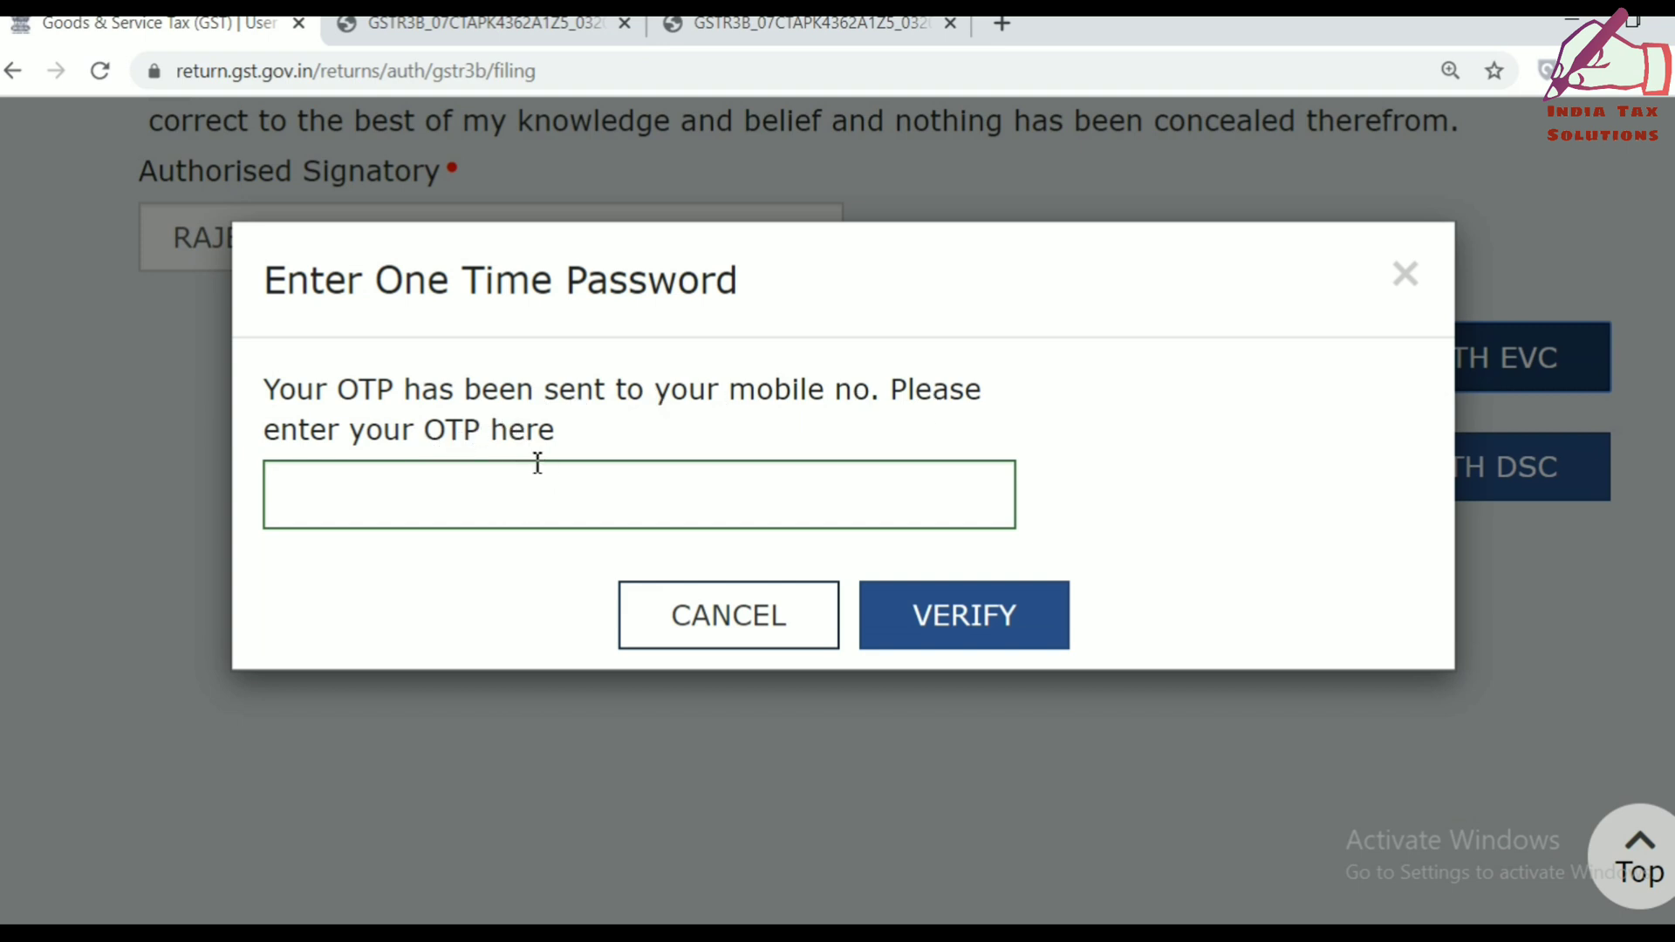
pyautogui.click(472, 494)
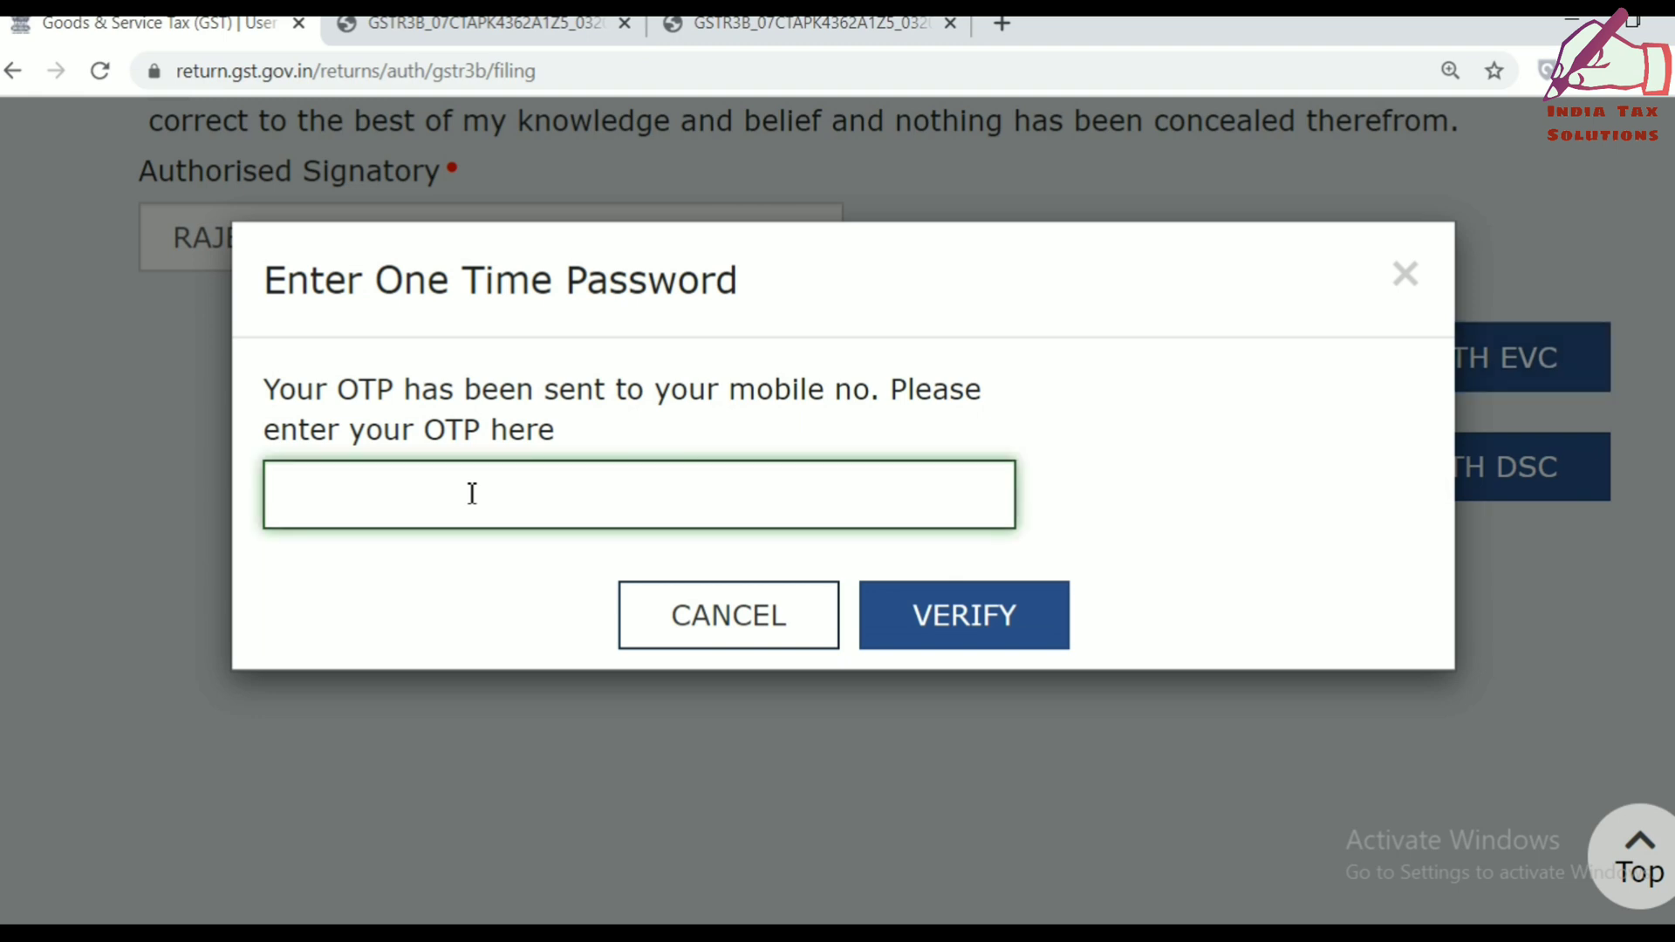
pyautogui.write('12345')
pyautogui.click(972, 622)
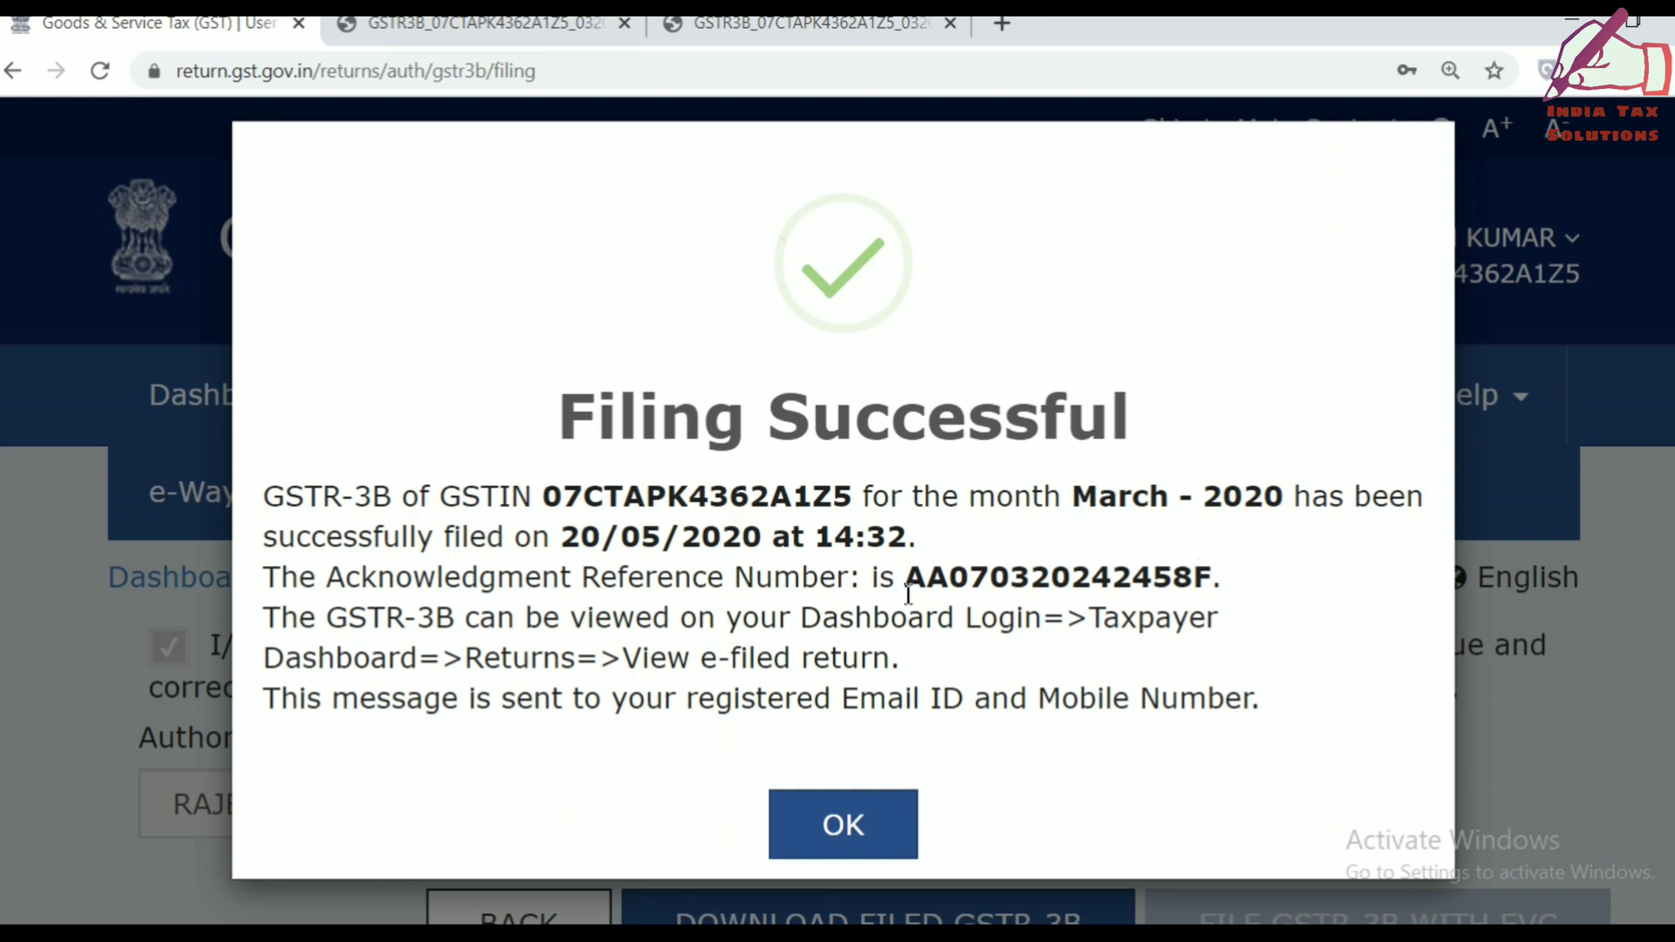
# Highlight the acknowledgment number, dismiss Filing Successful, and return to the dashboard's zero ledger balances.
pyautogui.moveTo(910, 588); pyautogui.dragTo(1219, 575)
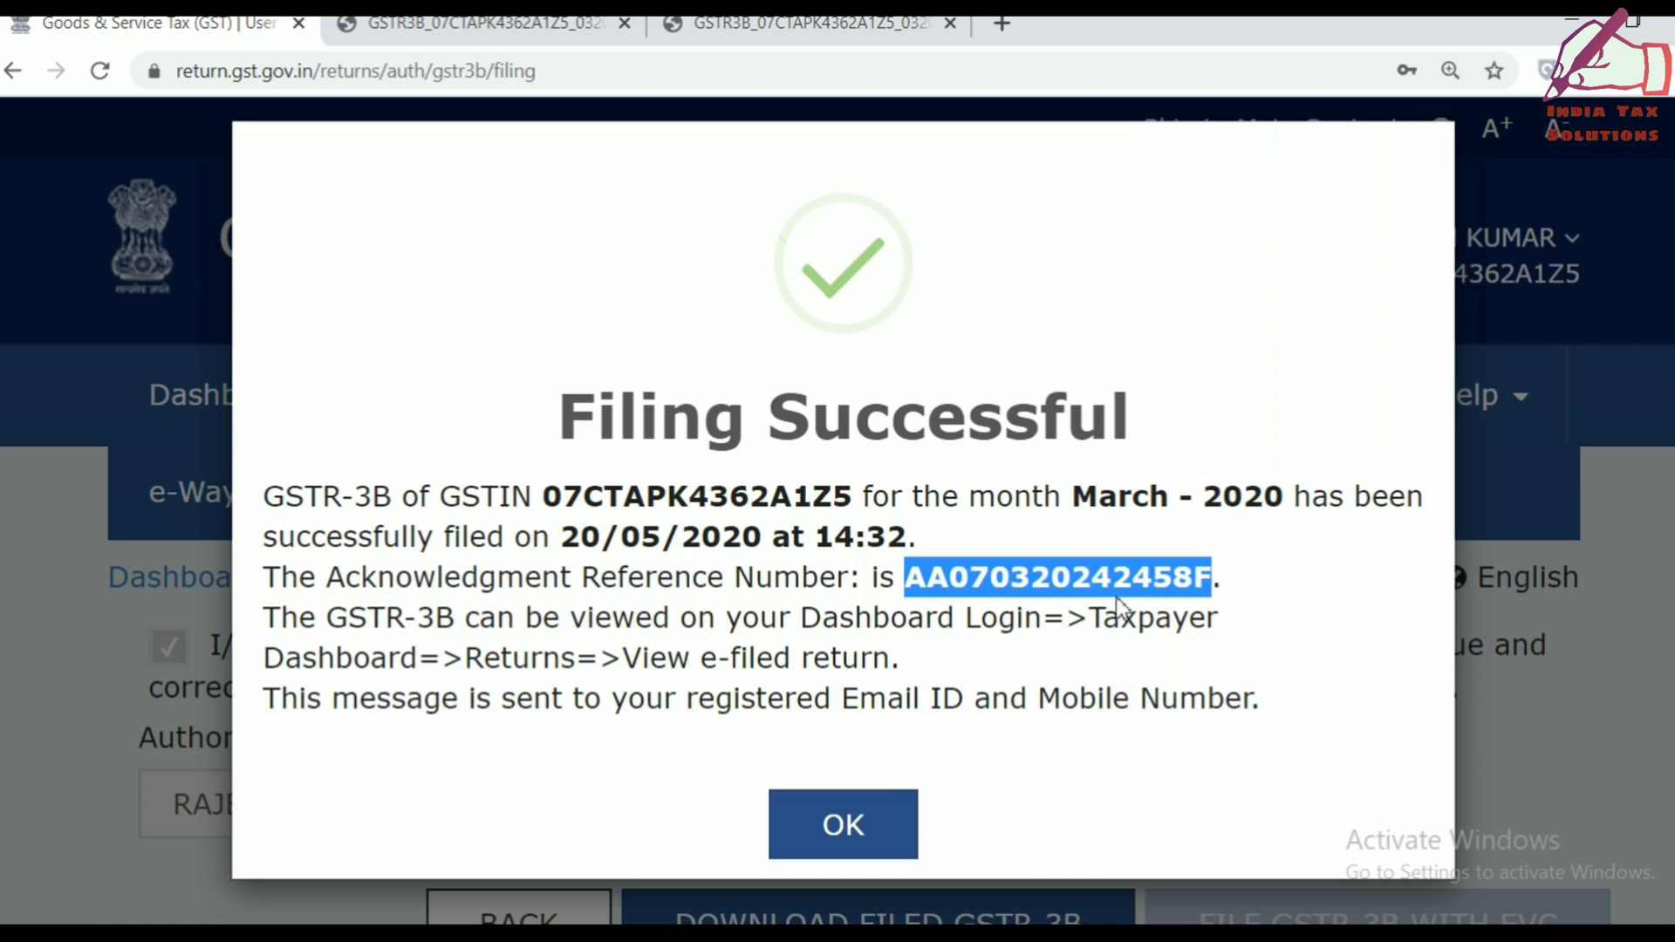
pyautogui.click(855, 815)
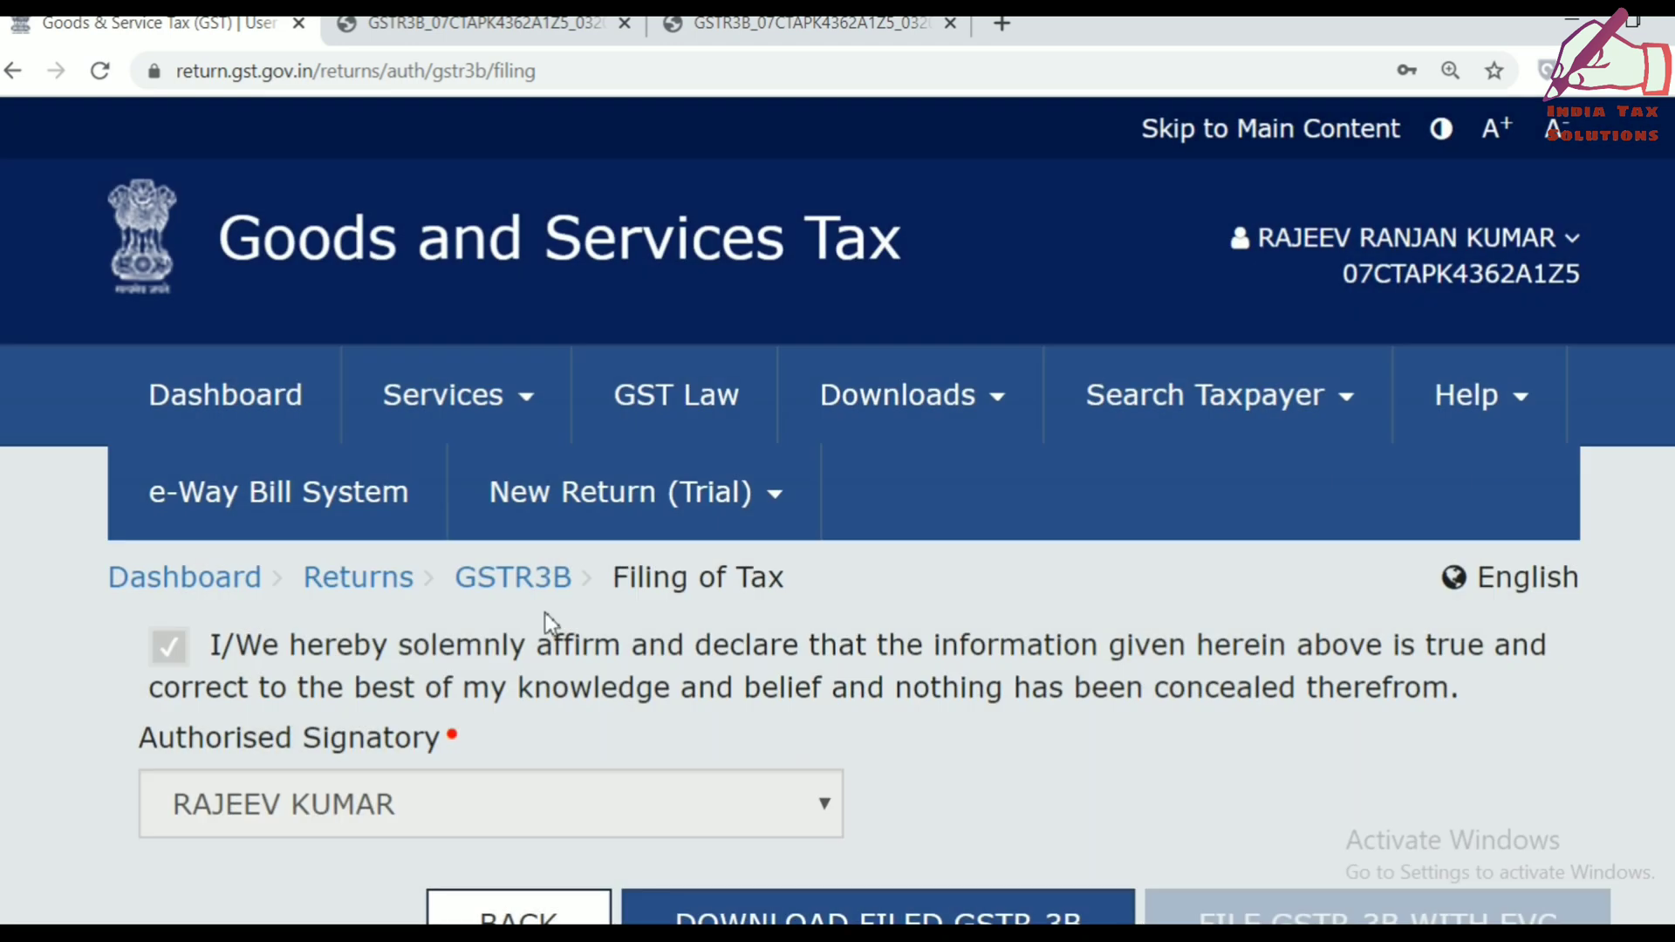
pyautogui.click(238, 407)
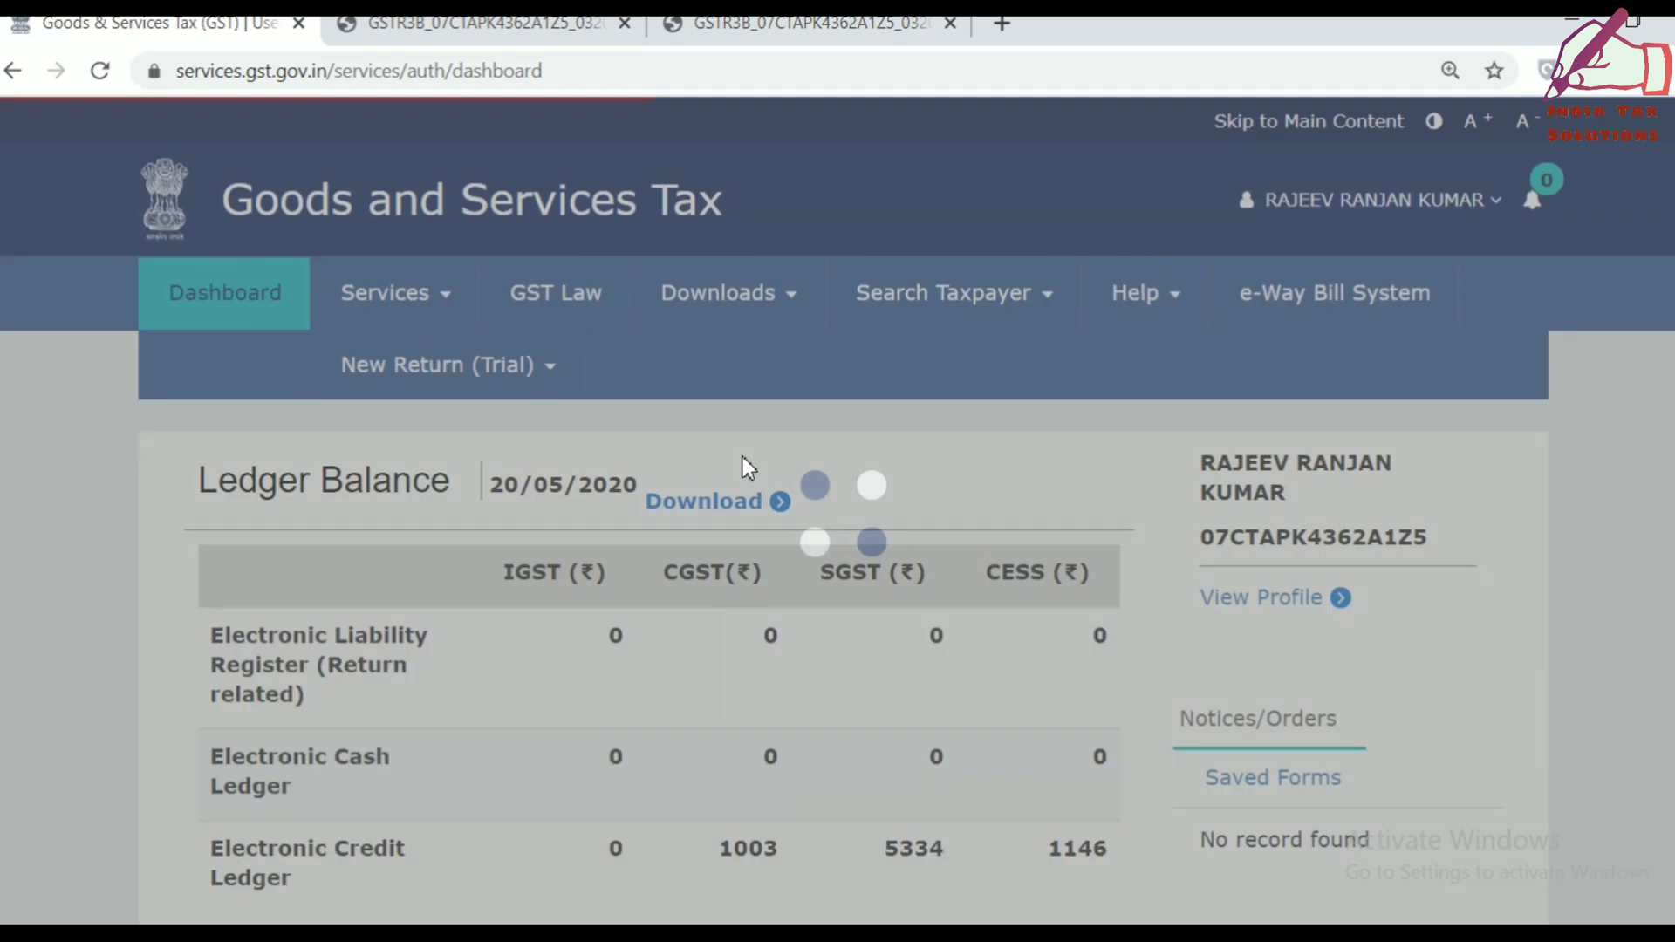
pyautogui.scroll(-5, 748, 468)
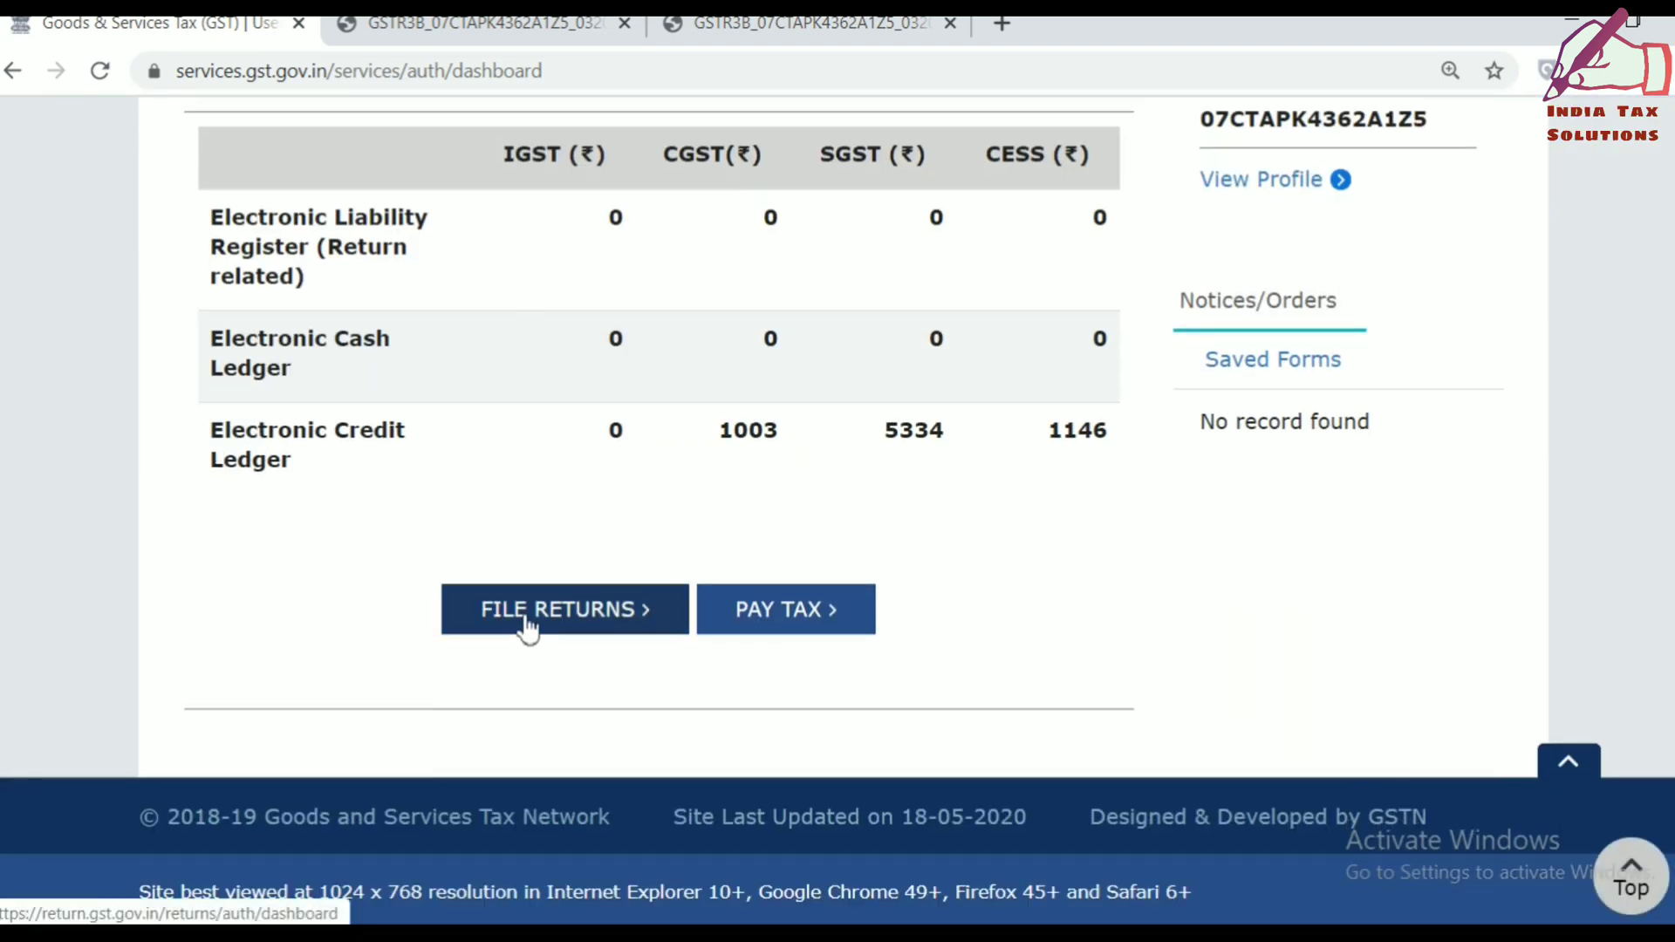
# Search returns for 2019-20, March, and download the filed GSTR3B PDF.
pyautogui.click(527, 620)
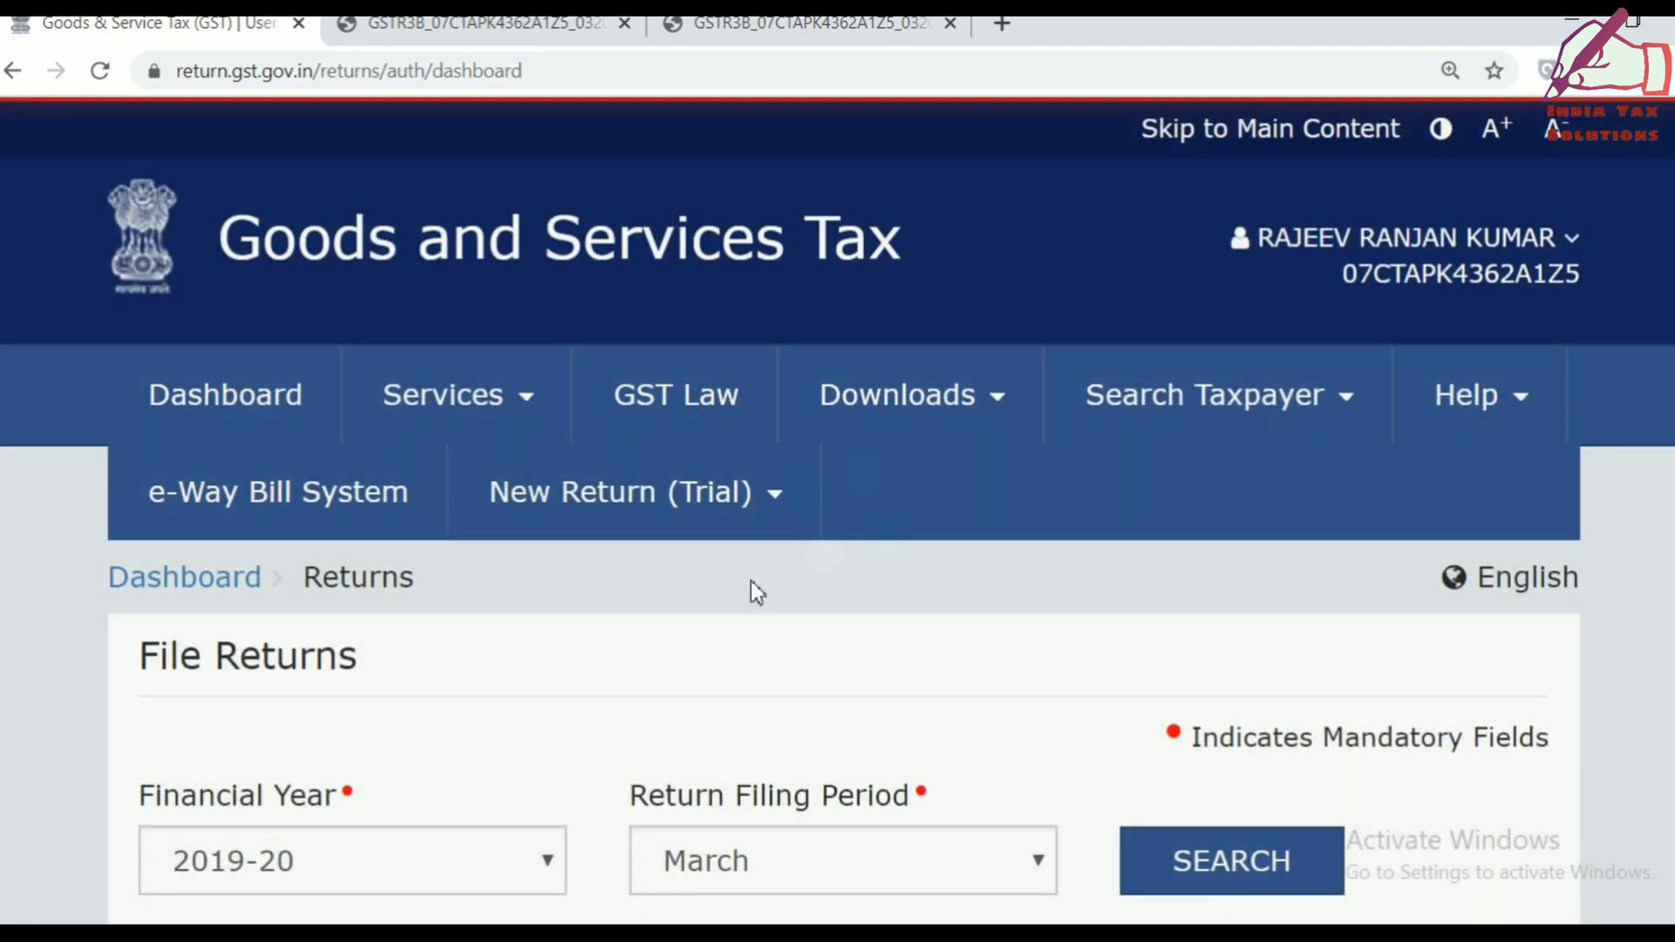
pyautogui.scroll(-3, 751, 587)
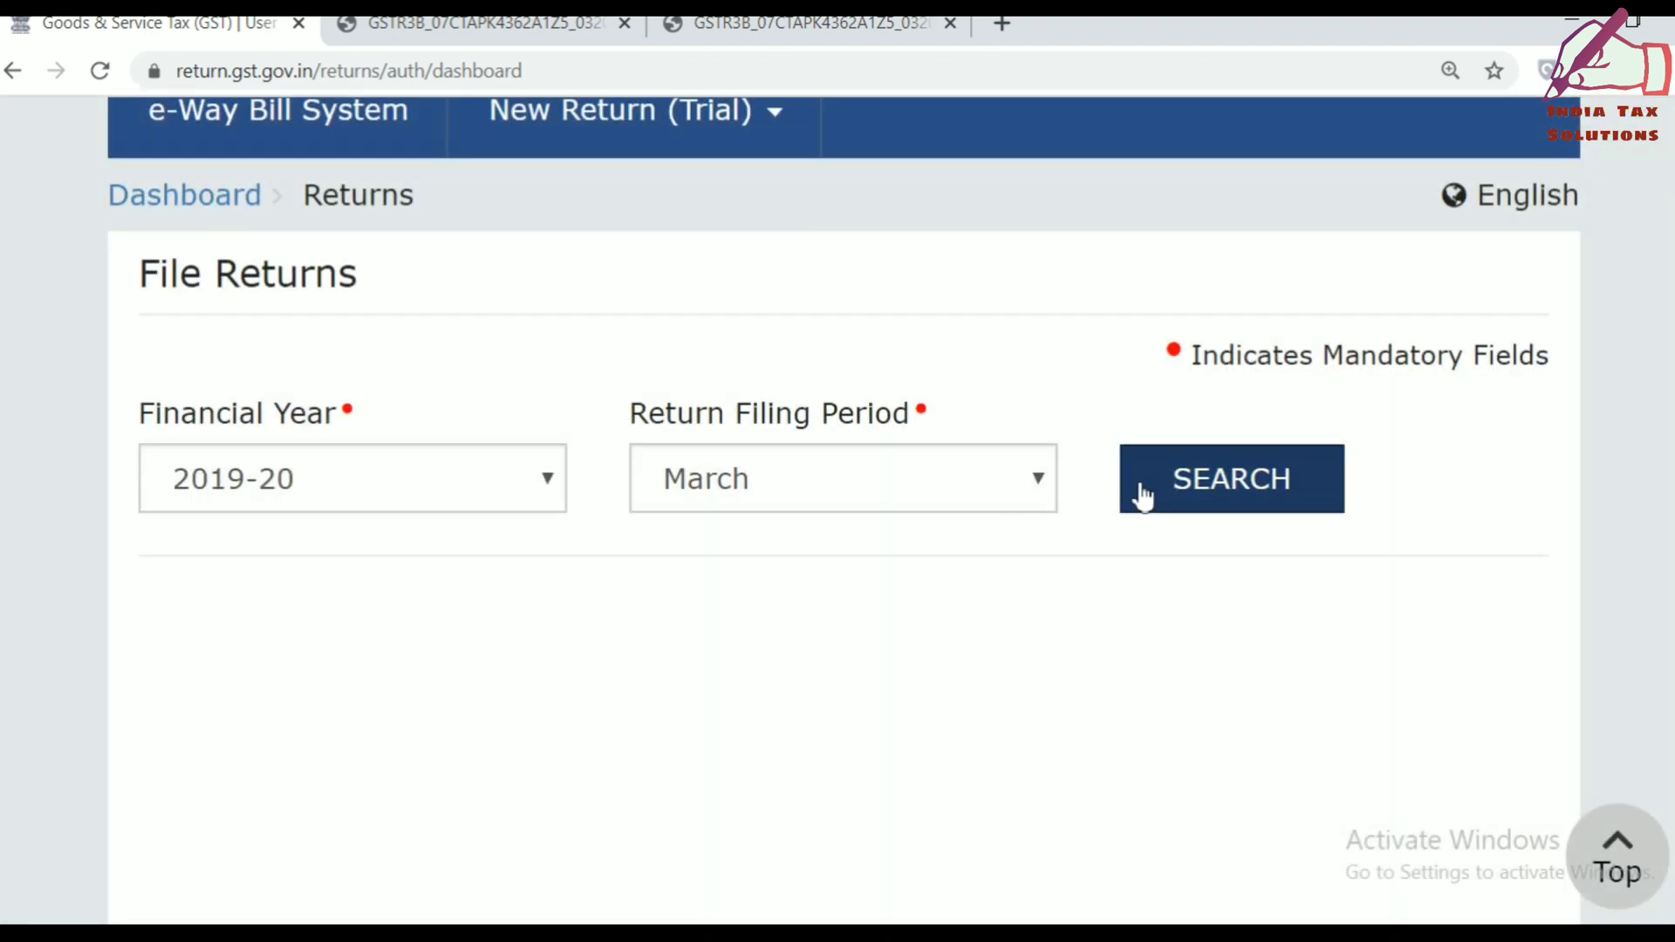
pyautogui.click(1211, 486)
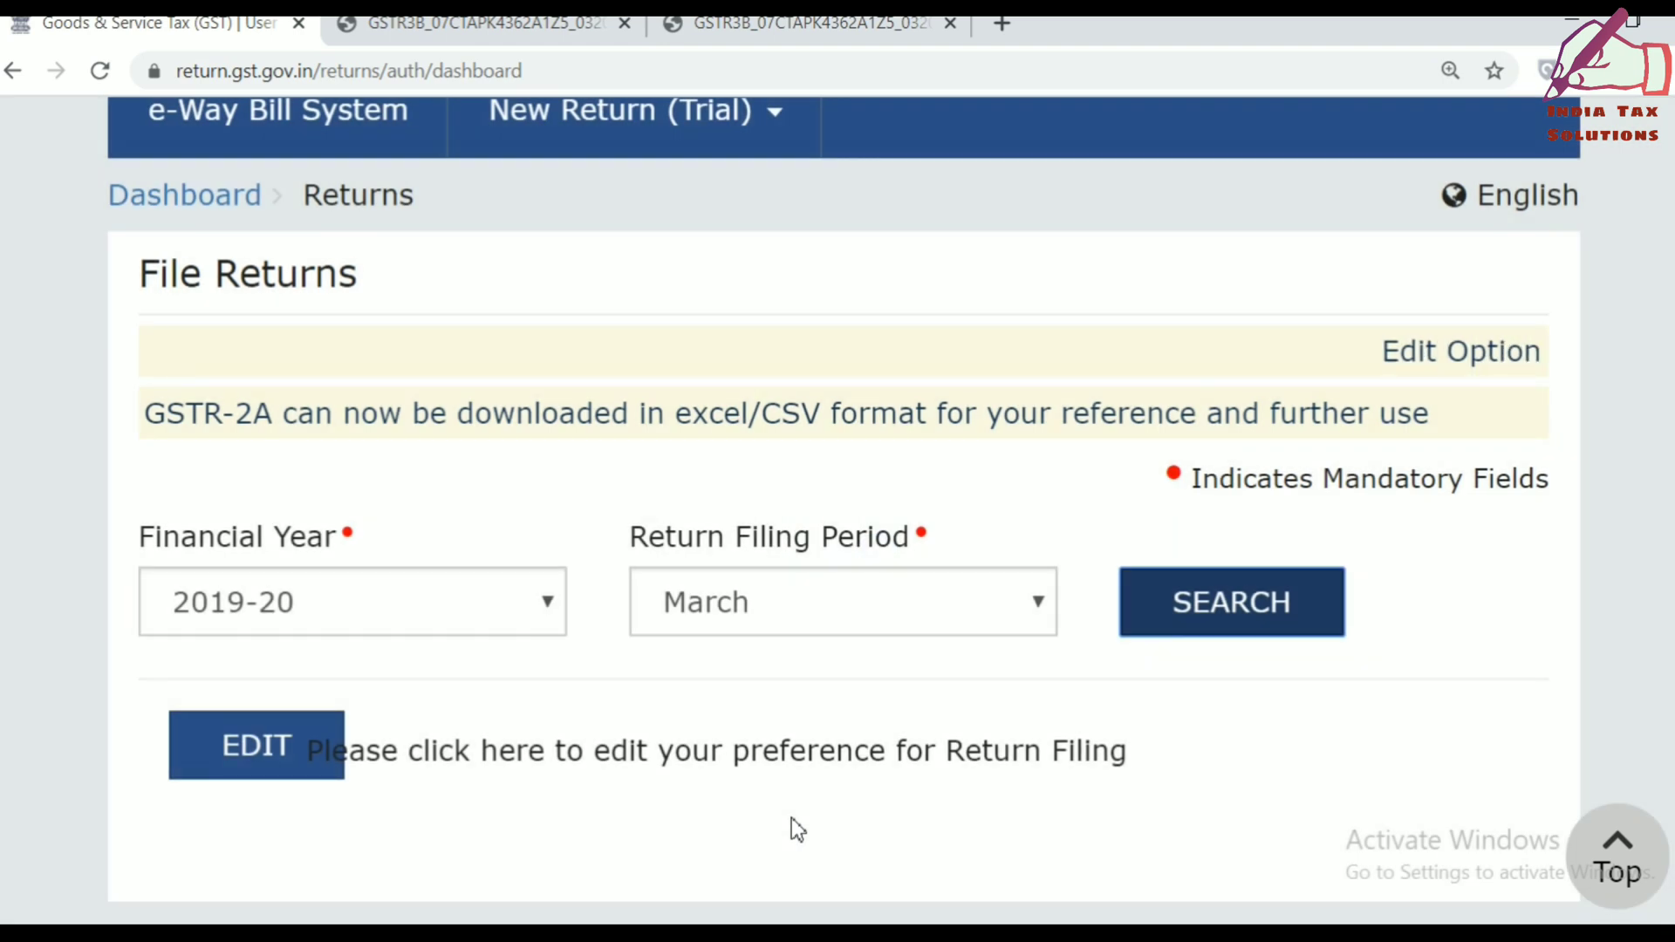
pyautogui.scroll(-1, 792, 826)
pyautogui.scroll(-7, 792, 824)
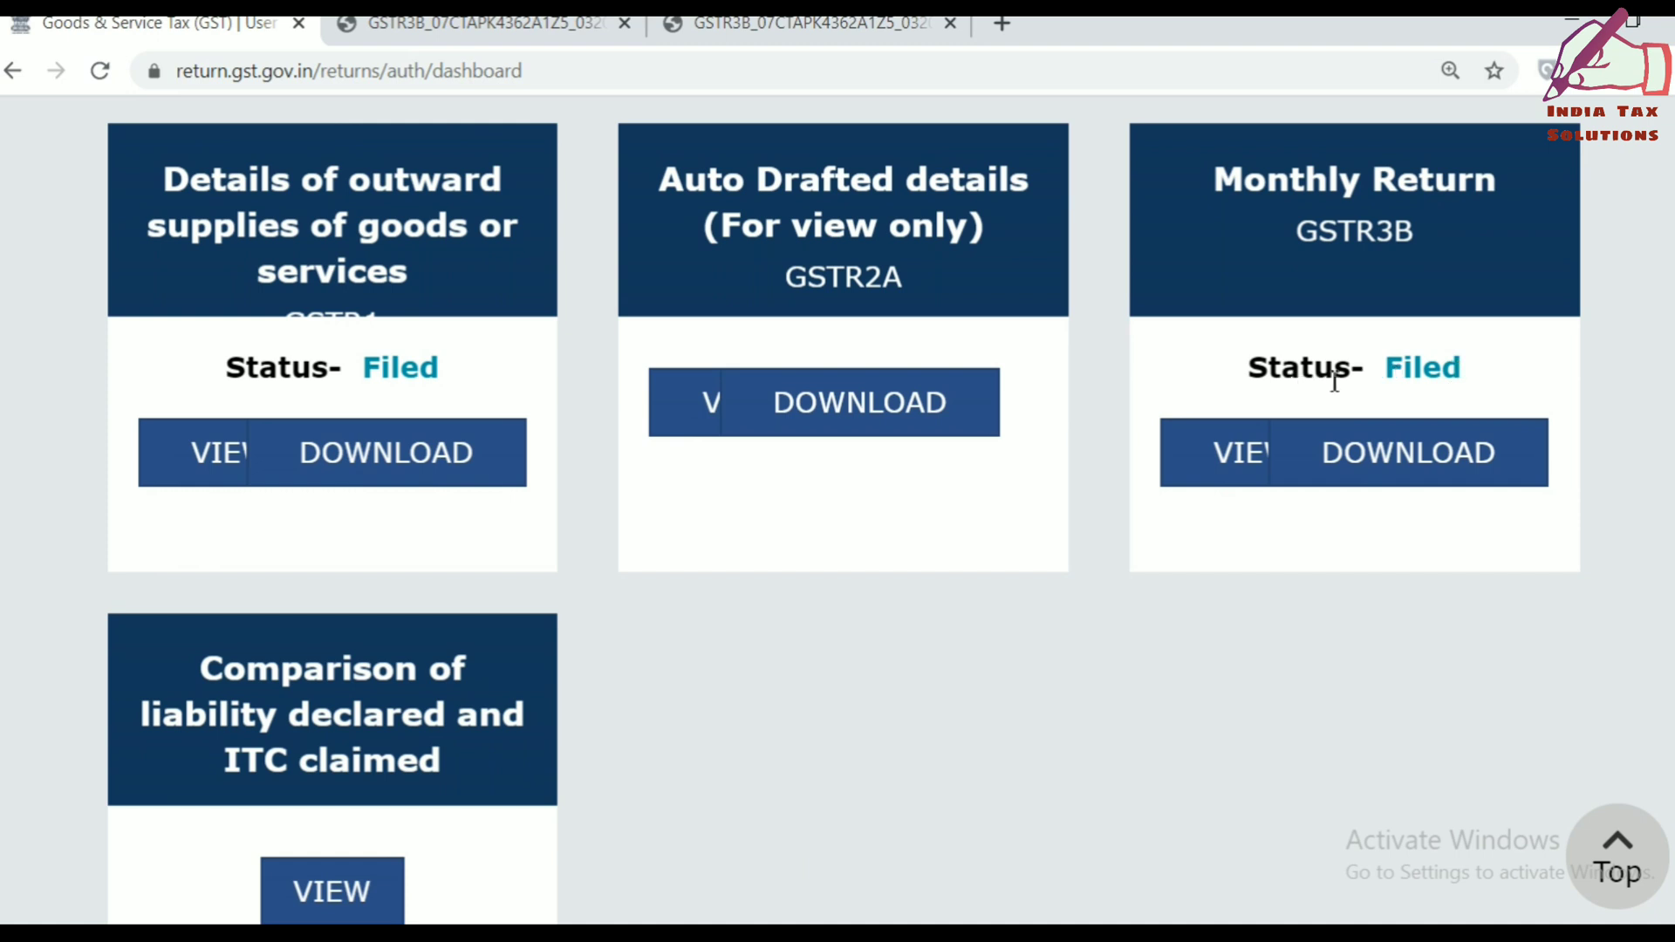
pyautogui.click(1386, 460)
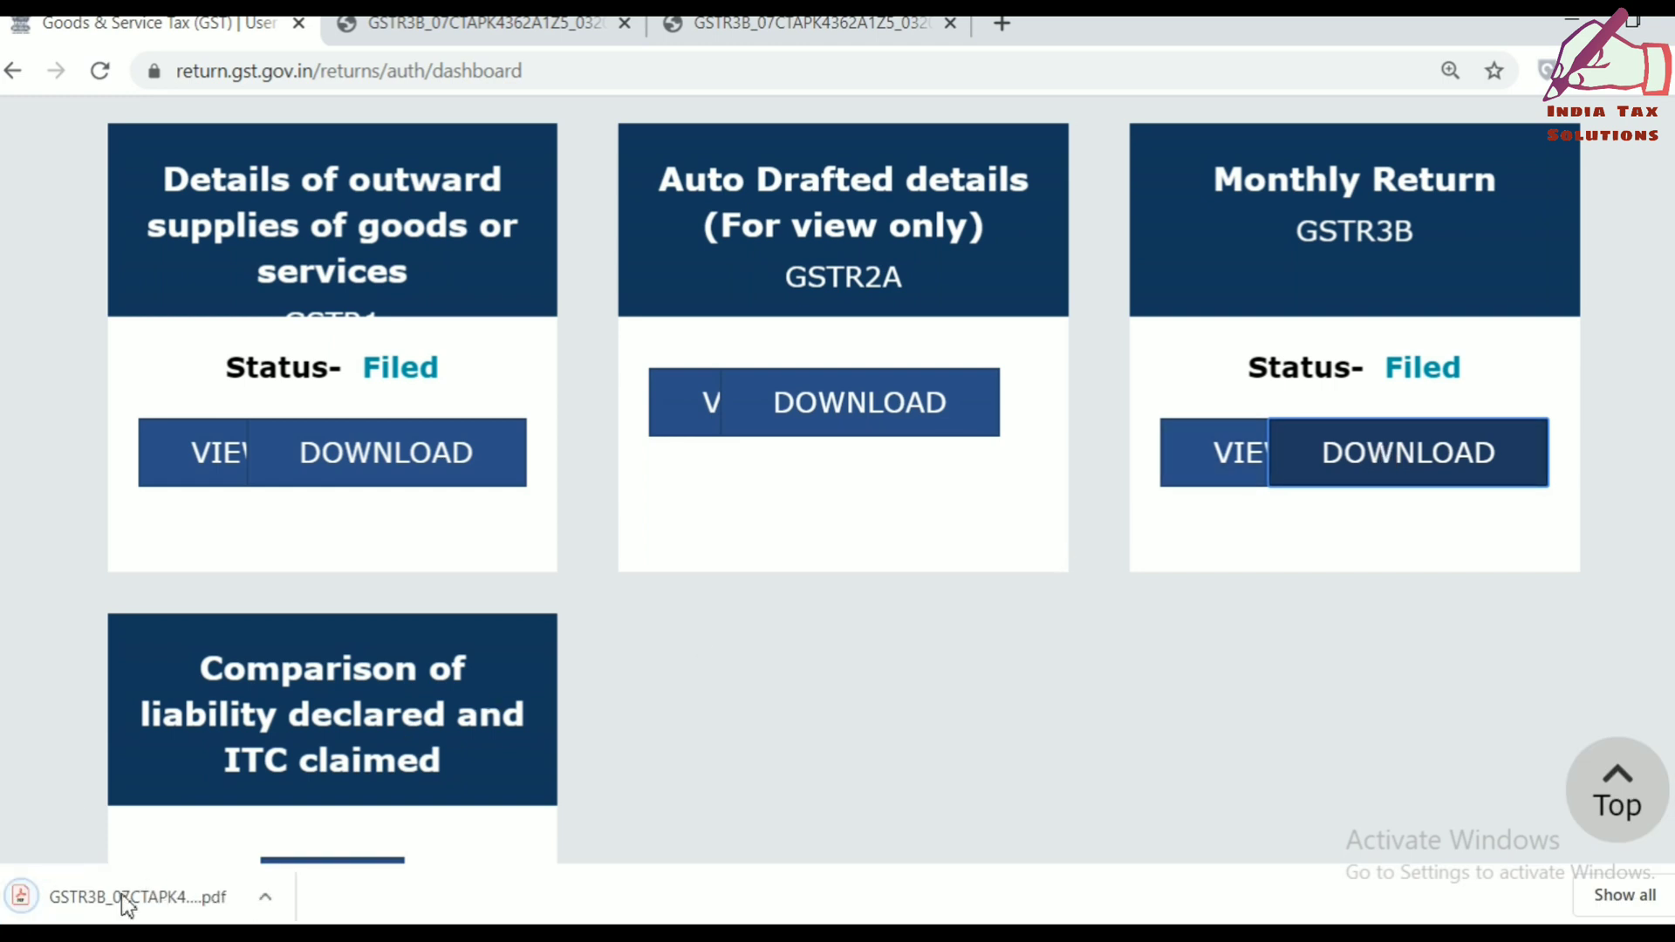
# Review the FINAL all-zero GSTR-3B PDF, then go back to the GST returns tab.
pyautogui.doubleClick(73, 902)
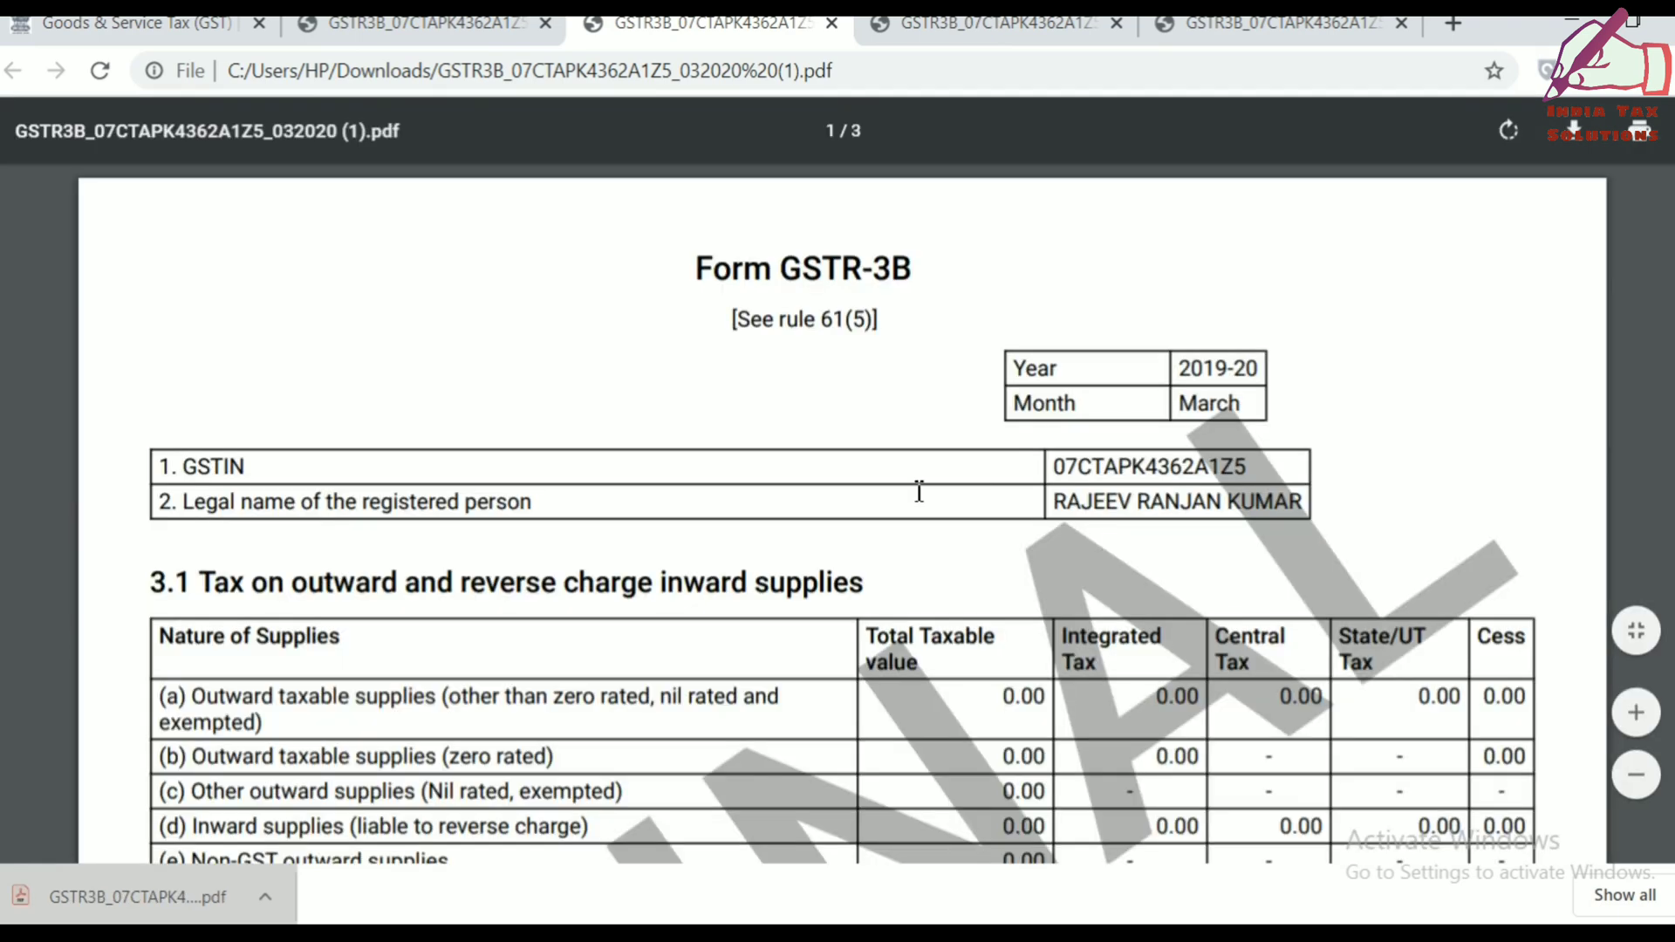
pyautogui.scroll(-4, 919, 491)
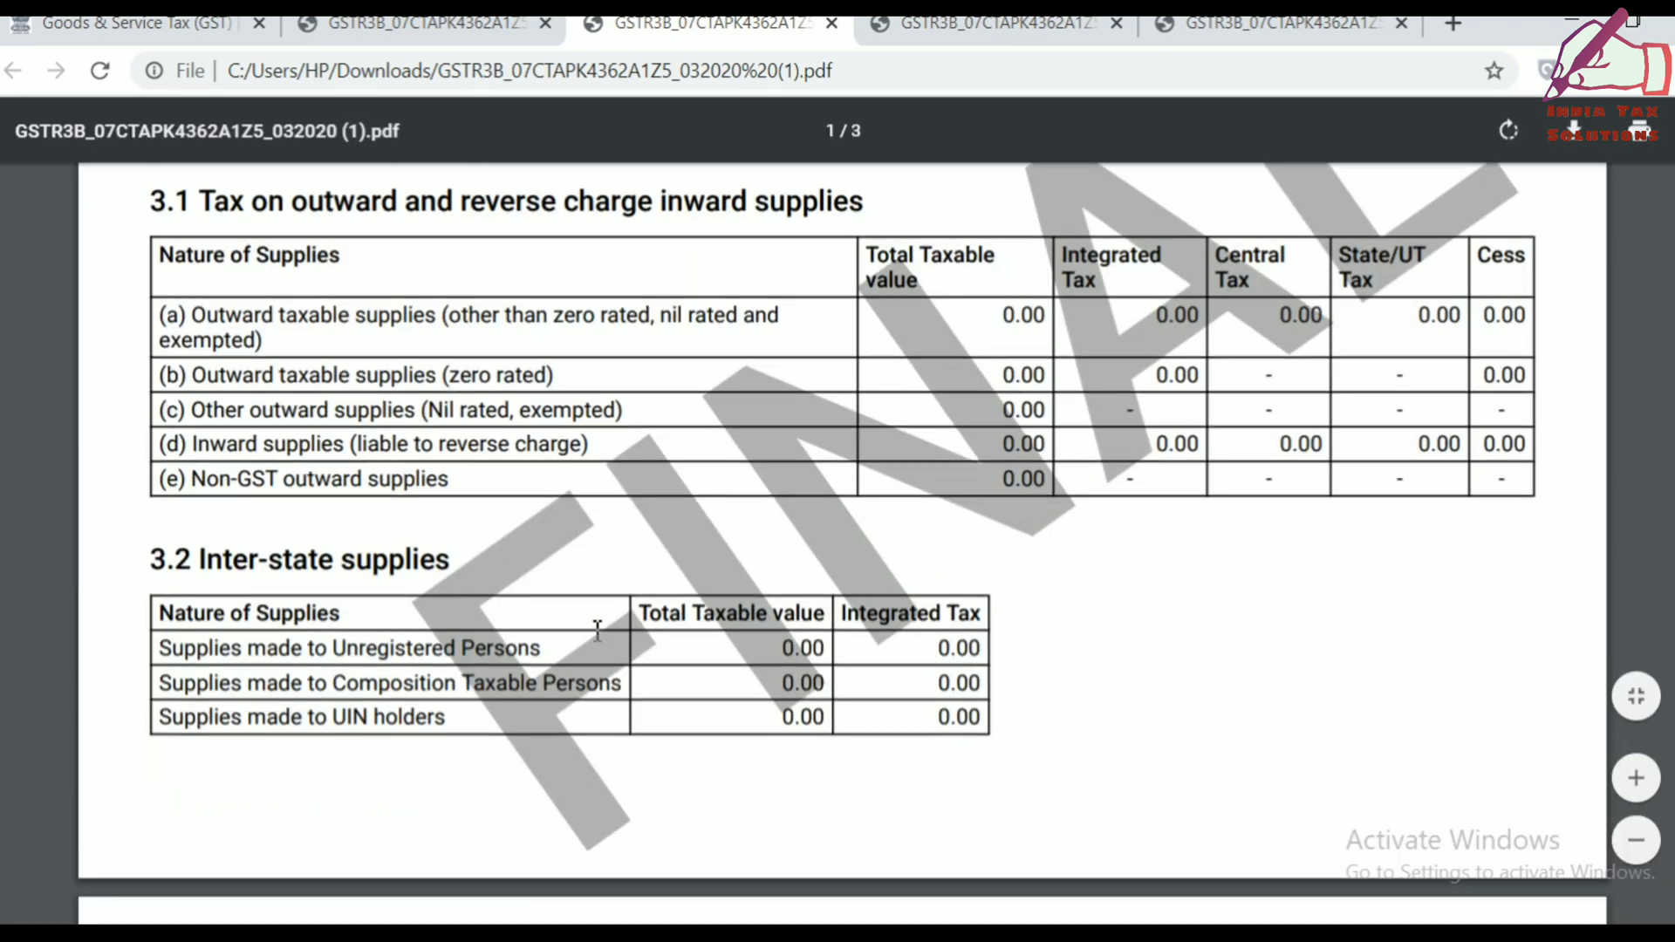
pyautogui.scroll(-14, 1214, 246)
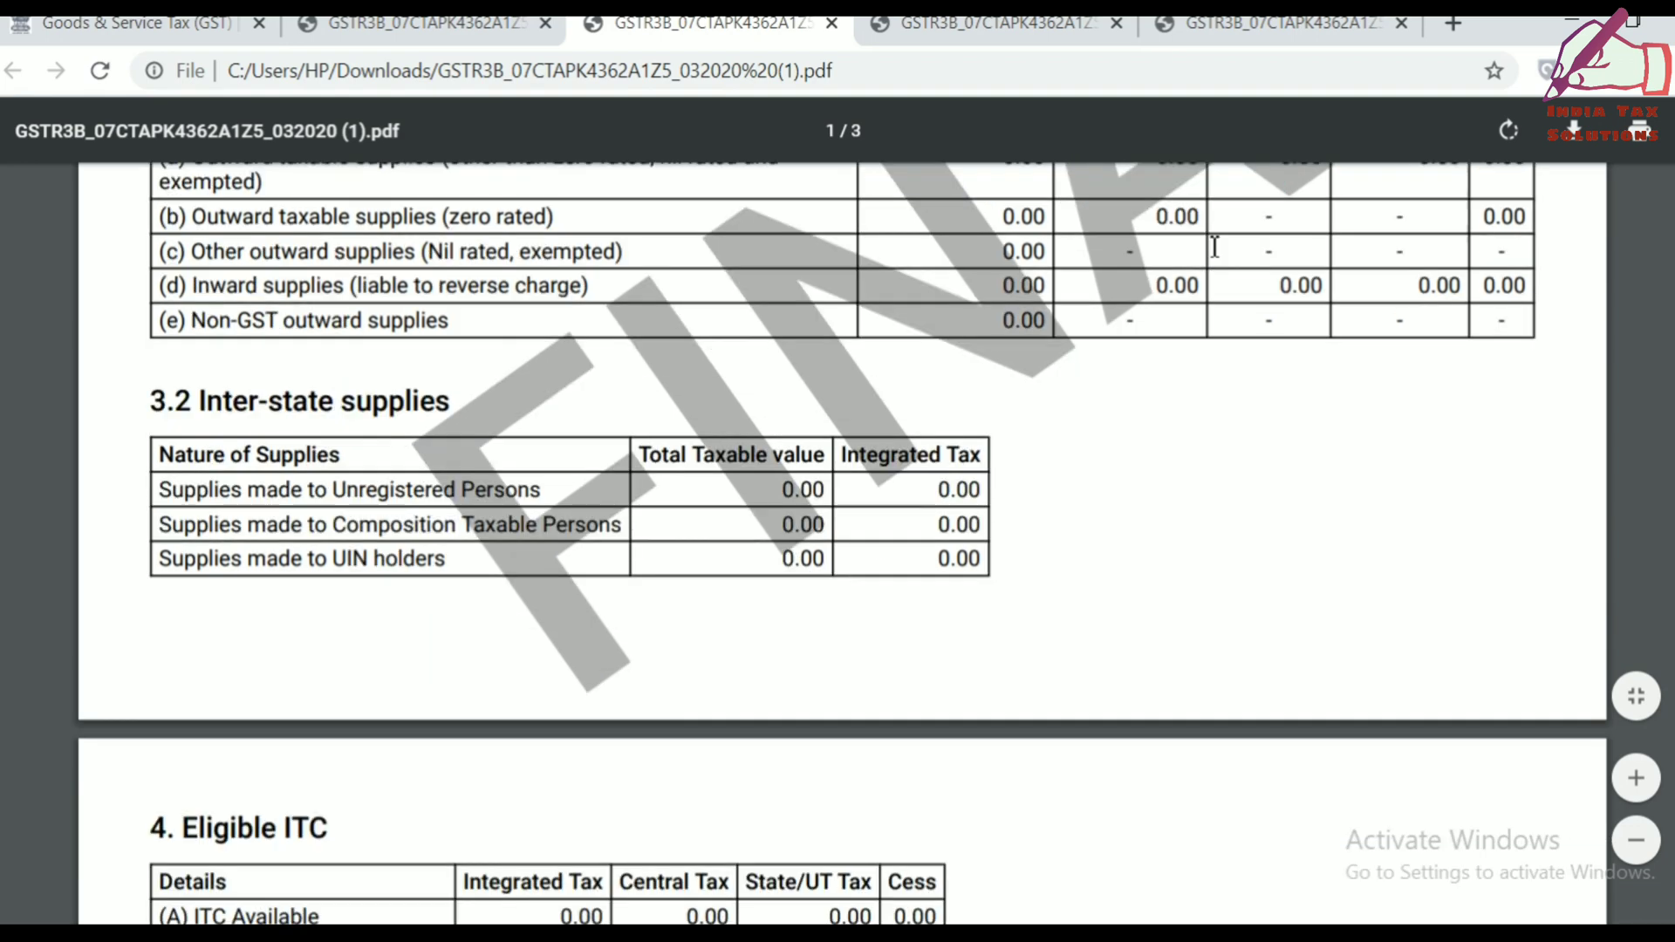
pyautogui.scroll(-10, 1215, 247)
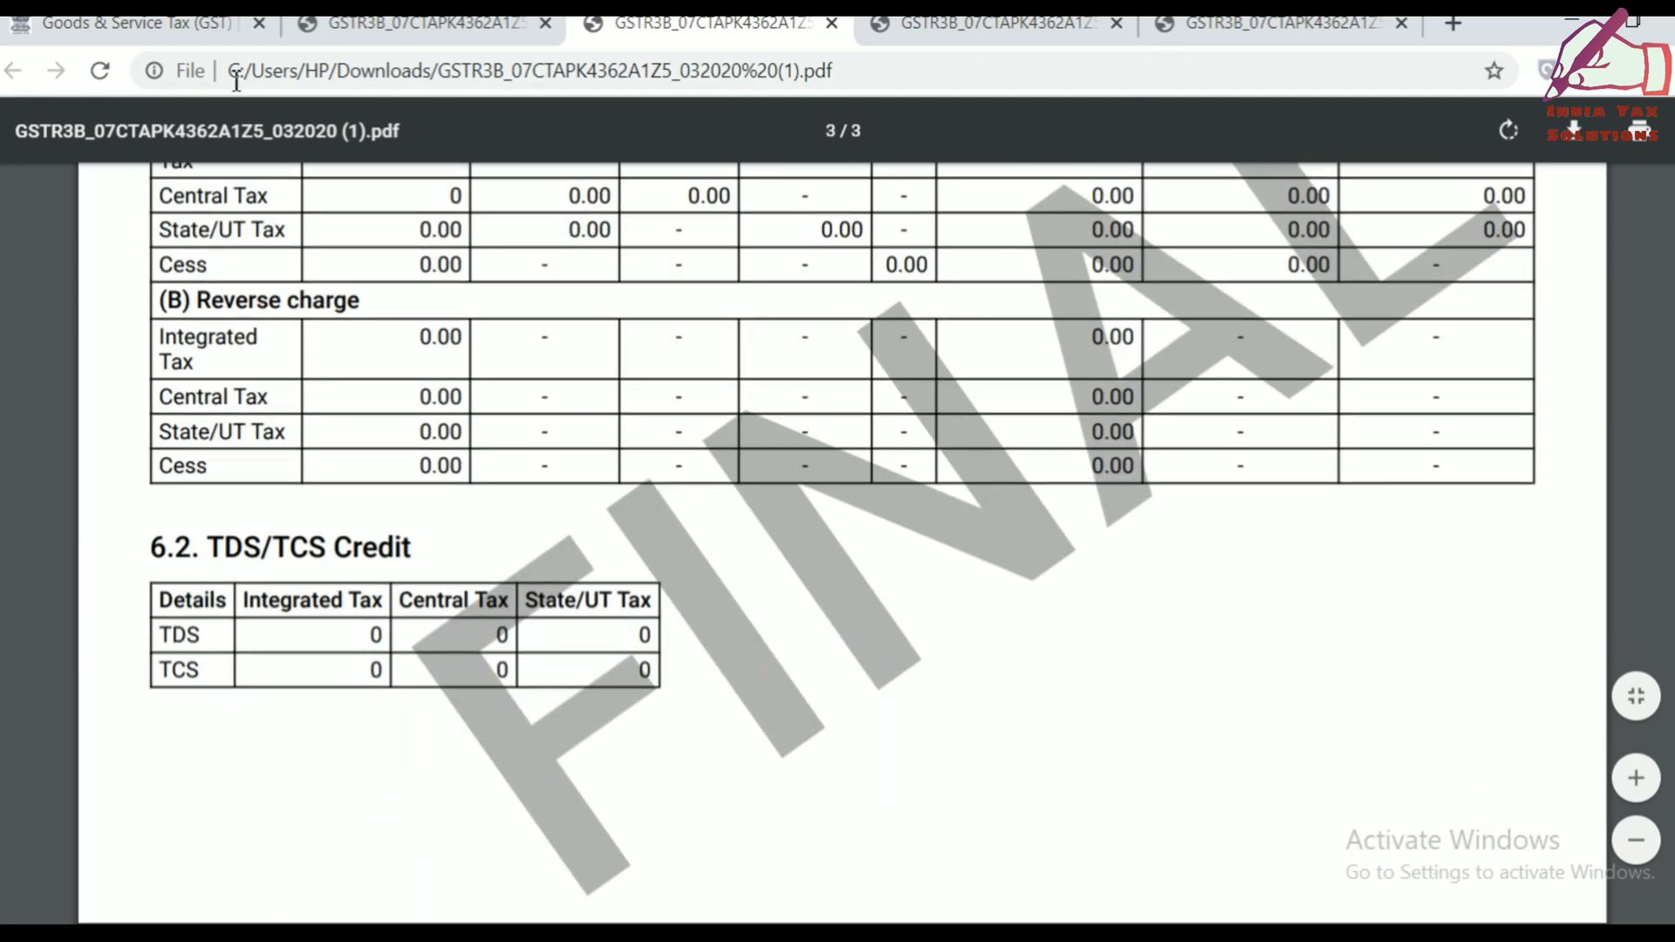
pyautogui.click(190, 36)
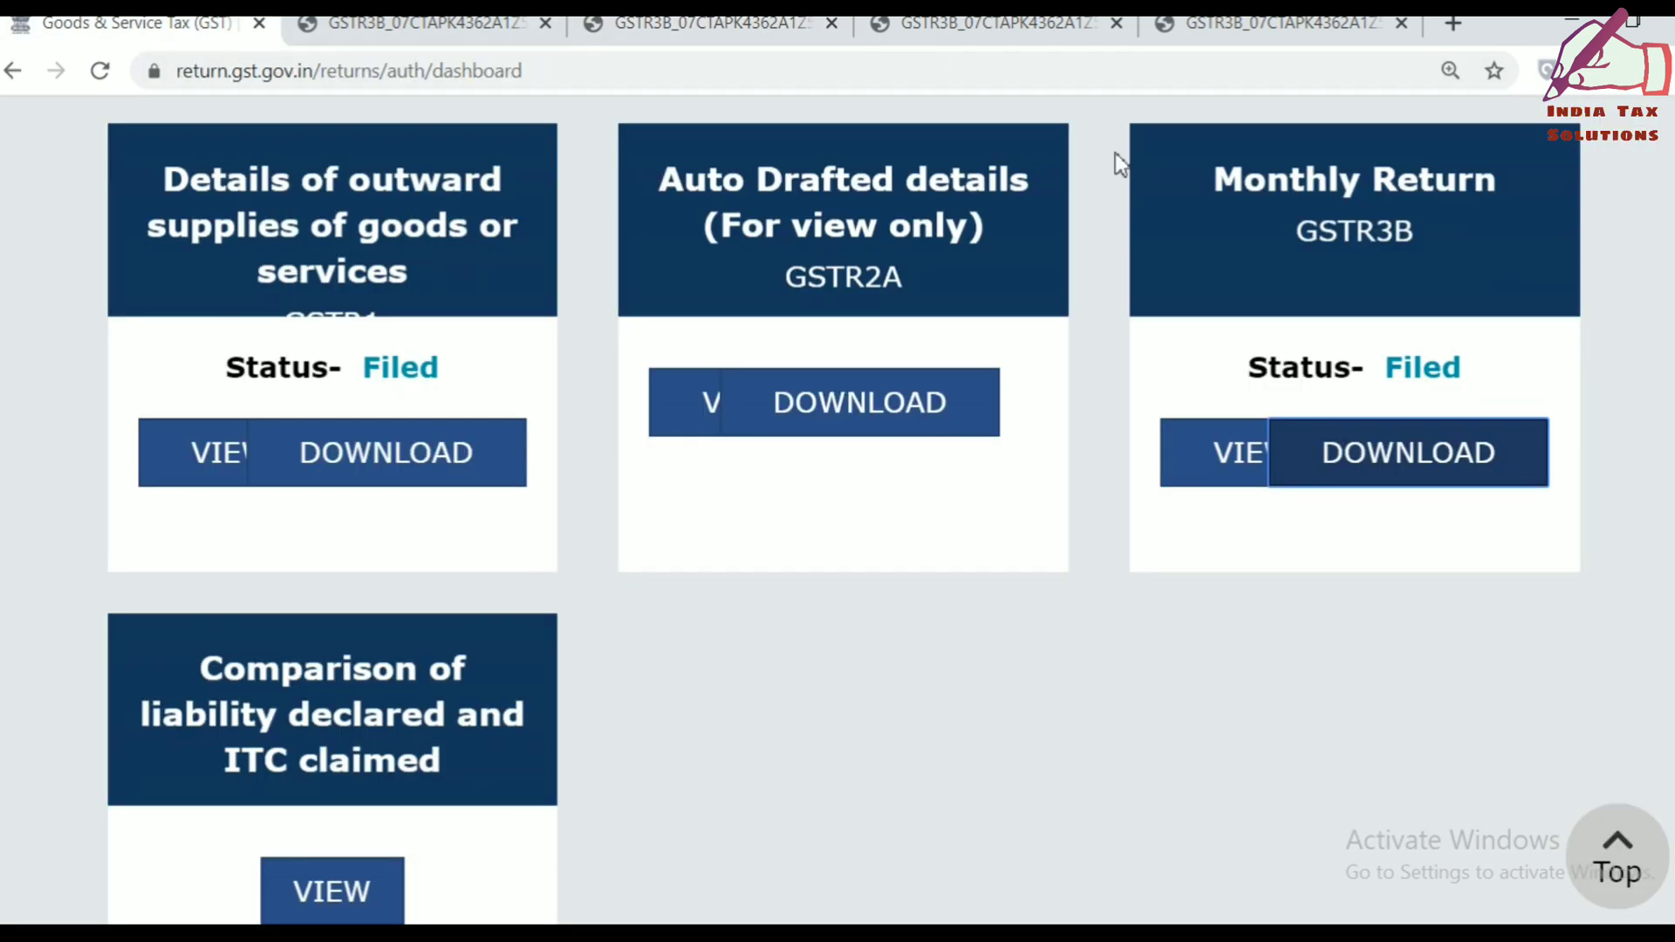